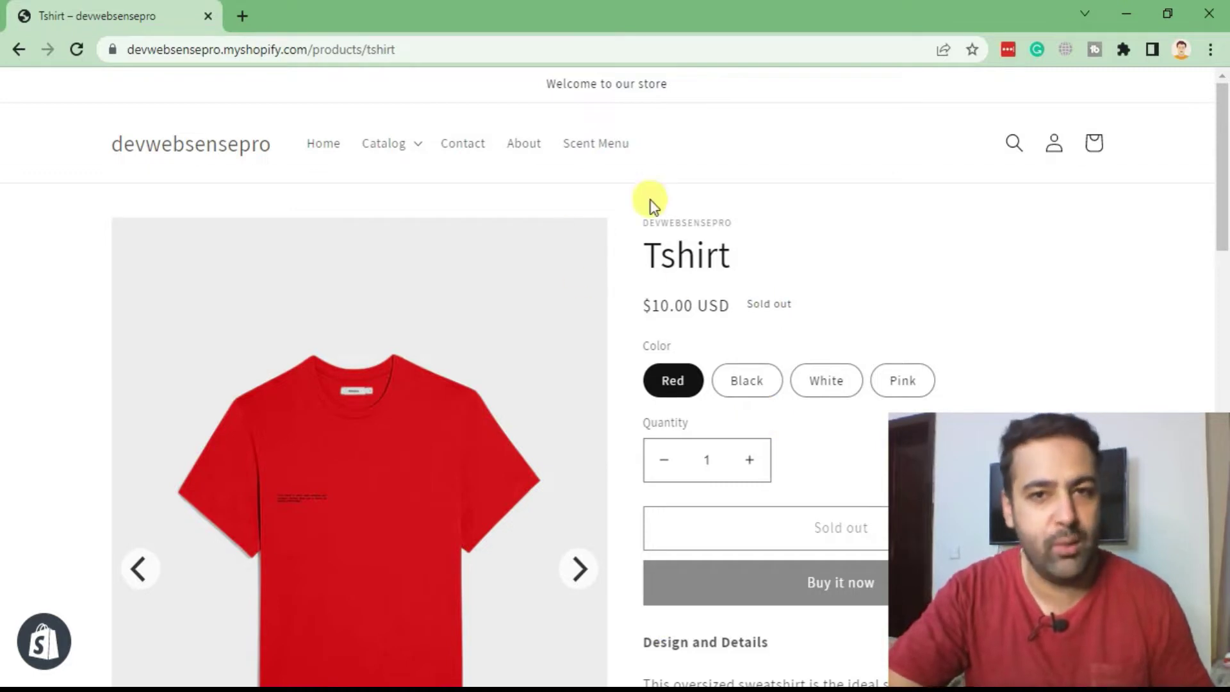
Step: Cycle the Tshirt photos with swipes and next/previous arrows, starting from the black T-shirt
{"action": "scroll", "coordinate": [653, 218], "scroll_direction": "down", "scroll_amount": 3}
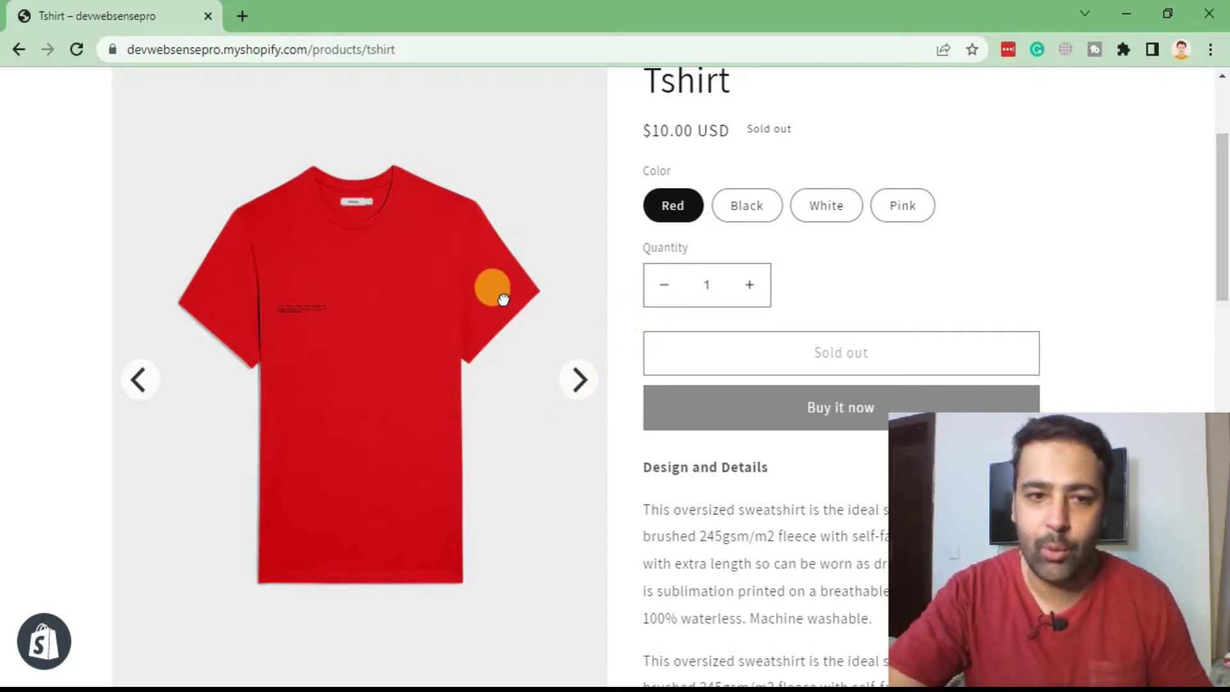
{"action": "left_click_drag", "start_coordinate": [494, 285], "coordinate": [105, 286]}
{"action": "left_click", "coordinate": [579, 380]}
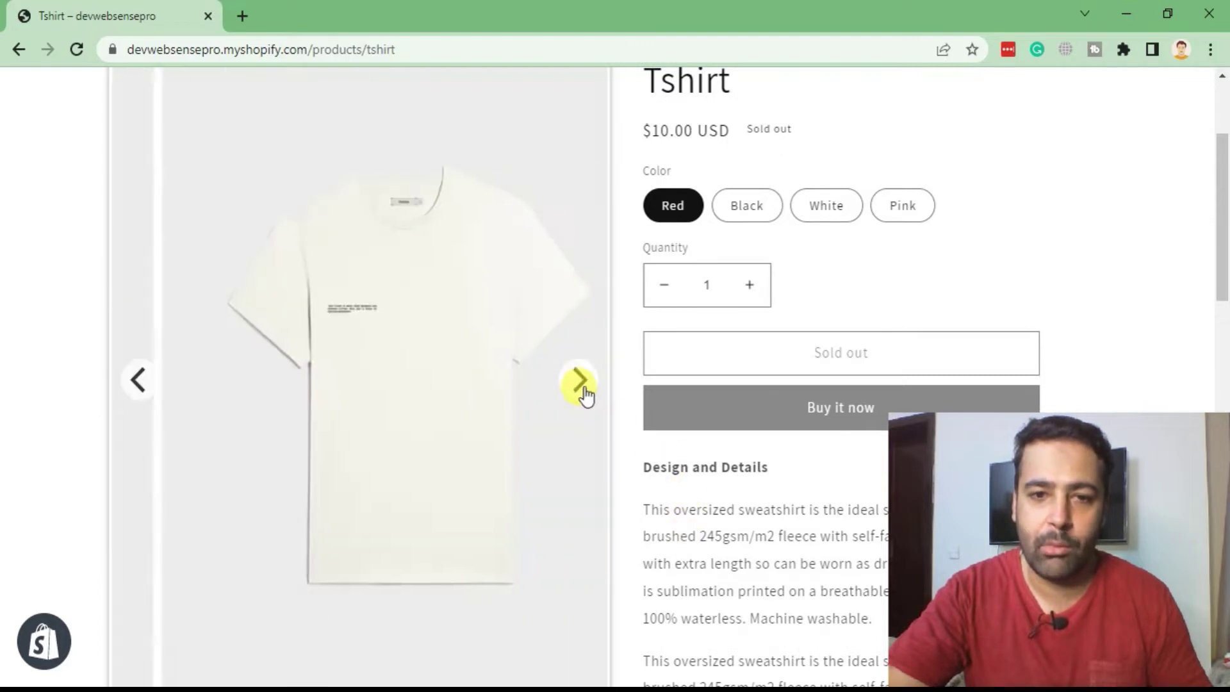
{"action": "left_click", "coordinate": [581, 381]}
{"action": "left_click", "coordinate": [128, 275]}
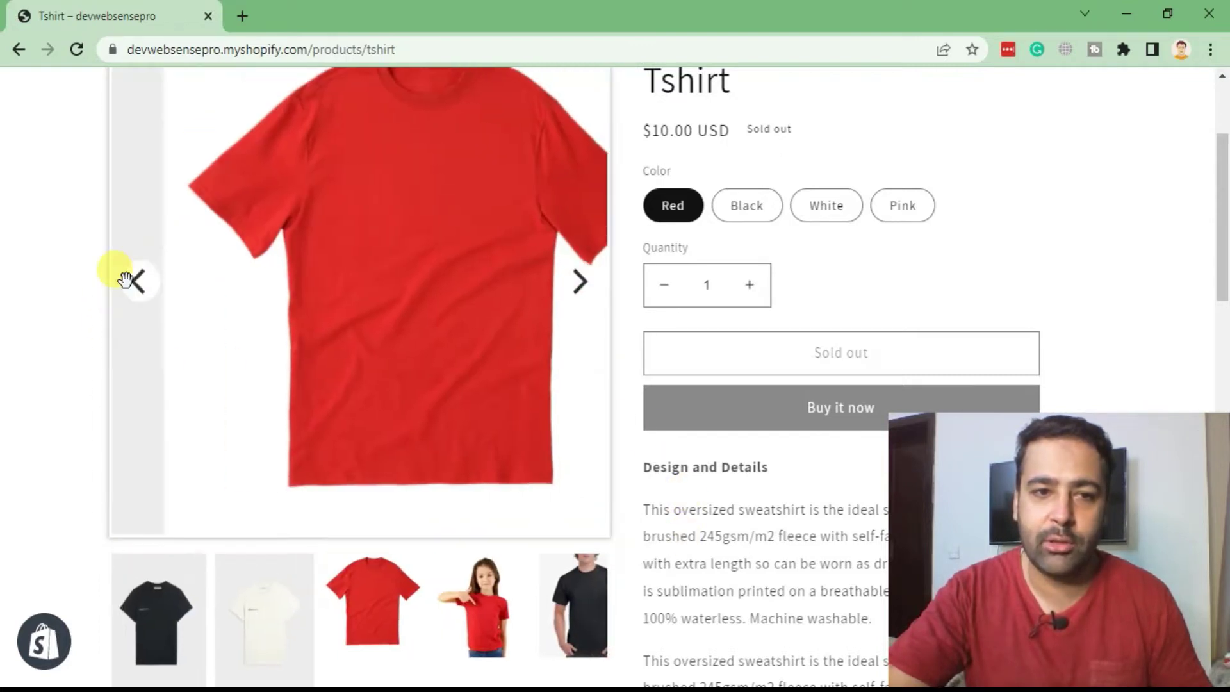
{"action": "left_click", "coordinate": [144, 394]}
{"action": "left_click_drag", "start_coordinate": [527, 480], "coordinate": [129, 417]}
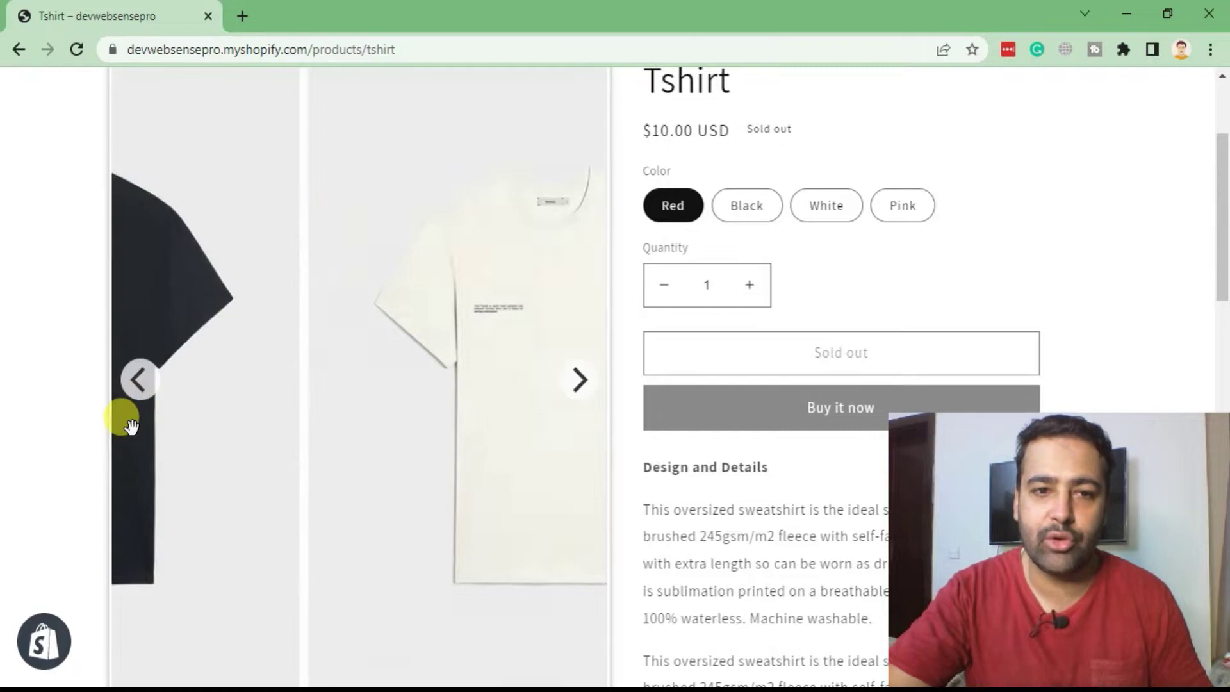
{"action": "left_click", "coordinate": [579, 380]}
Step: Show the man in black, then the woman in white, and scroll back up
{"action": "scroll", "coordinate": [629, 446], "scroll_direction": "down", "scroll_amount": 3}
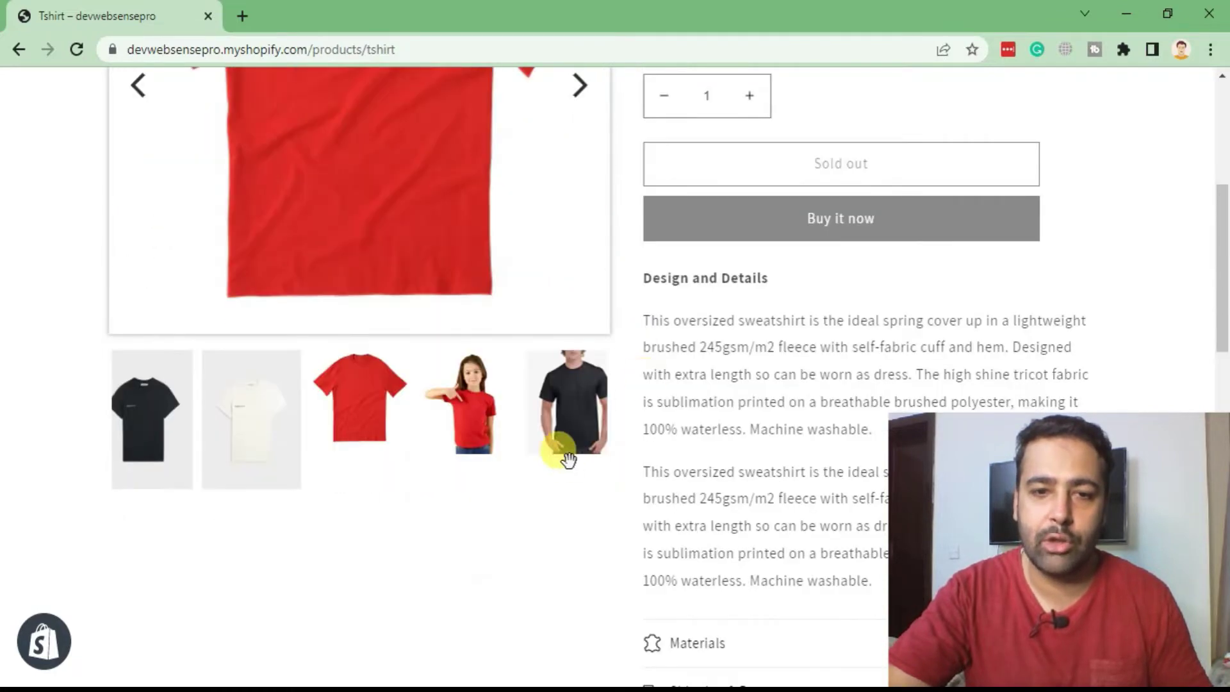
{"action": "left_click", "coordinate": [564, 453]}
{"action": "scroll", "coordinate": [614, 311], "scroll_direction": "up", "scroll_amount": 6}
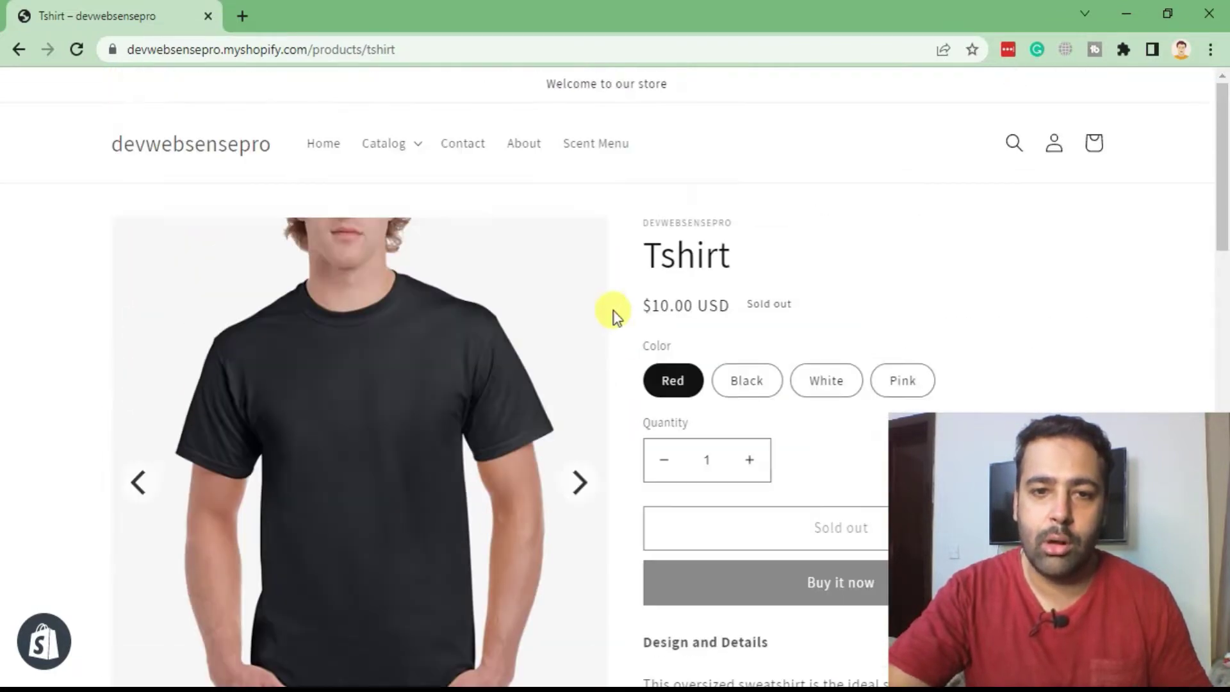
{"action": "scroll", "coordinate": [613, 312], "scroll_direction": "down", "scroll_amount": 3}
{"action": "left_click", "coordinate": [578, 657]}
{"action": "scroll", "coordinate": [563, 340], "scroll_direction": "down", "scroll_amount": 2}
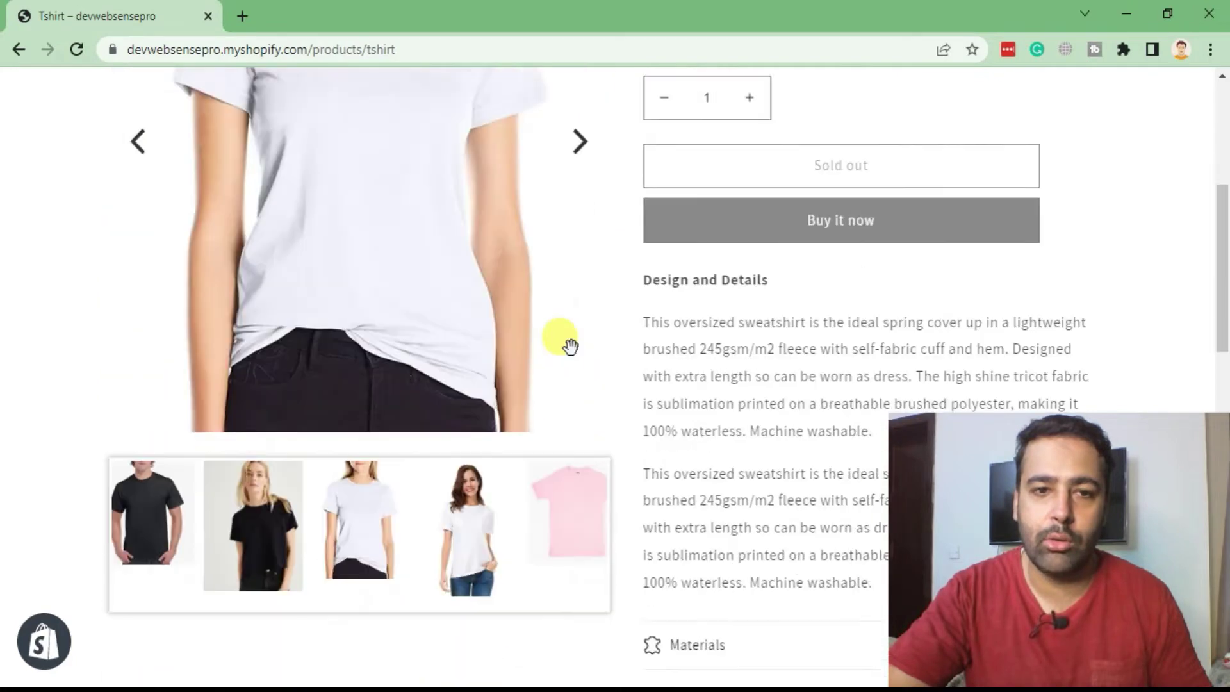
{"action": "scroll", "coordinate": [571, 401], "scroll_direction": "down", "scroll_amount": 5}
{"action": "scroll", "coordinate": [571, 391], "scroll_direction": "up", "scroll_amount": 10}
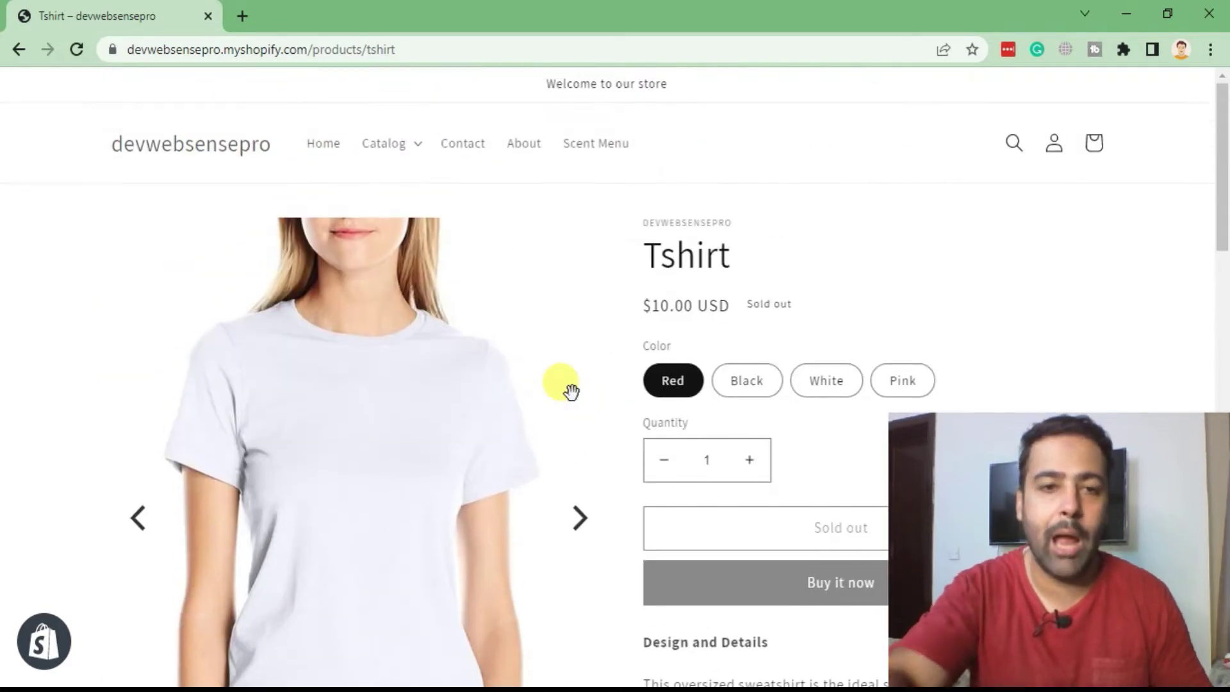
Step: Emulate a Galaxy S8+ in DevTools, enlarge the page view, and advance the slider four times
{"action": "key", "text": "ctrl+shift+i"}
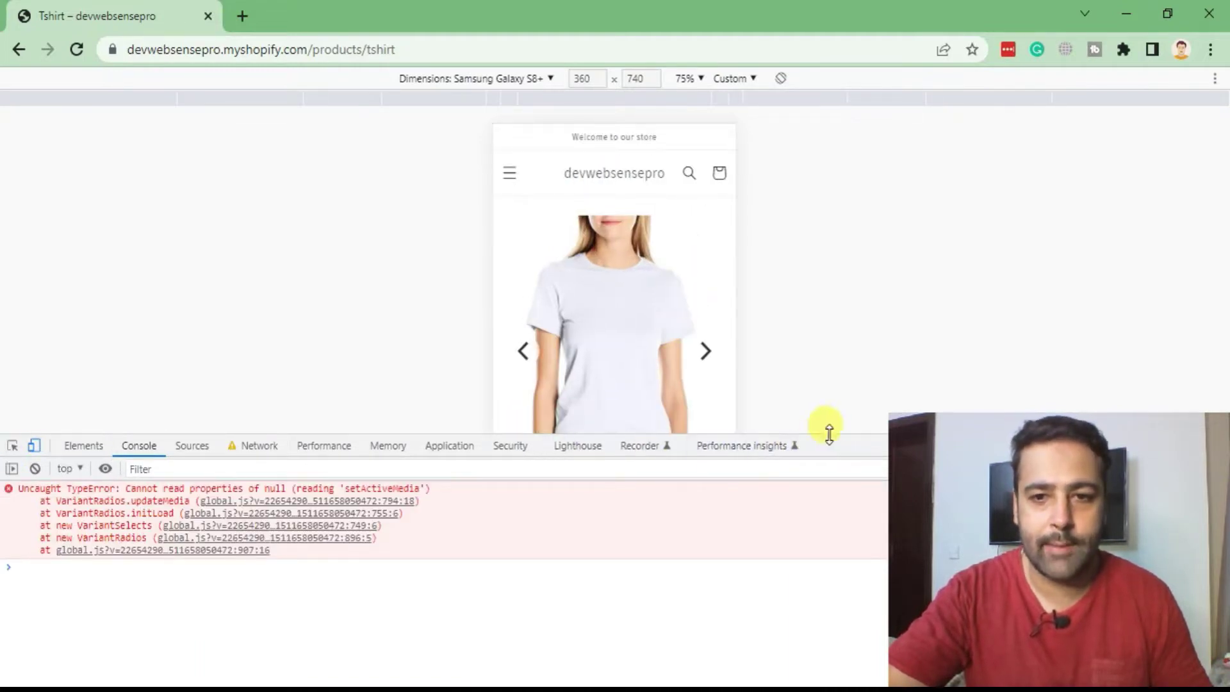
{"action": "left_click_drag", "start_coordinate": [845, 433], "coordinate": [845, 600]}
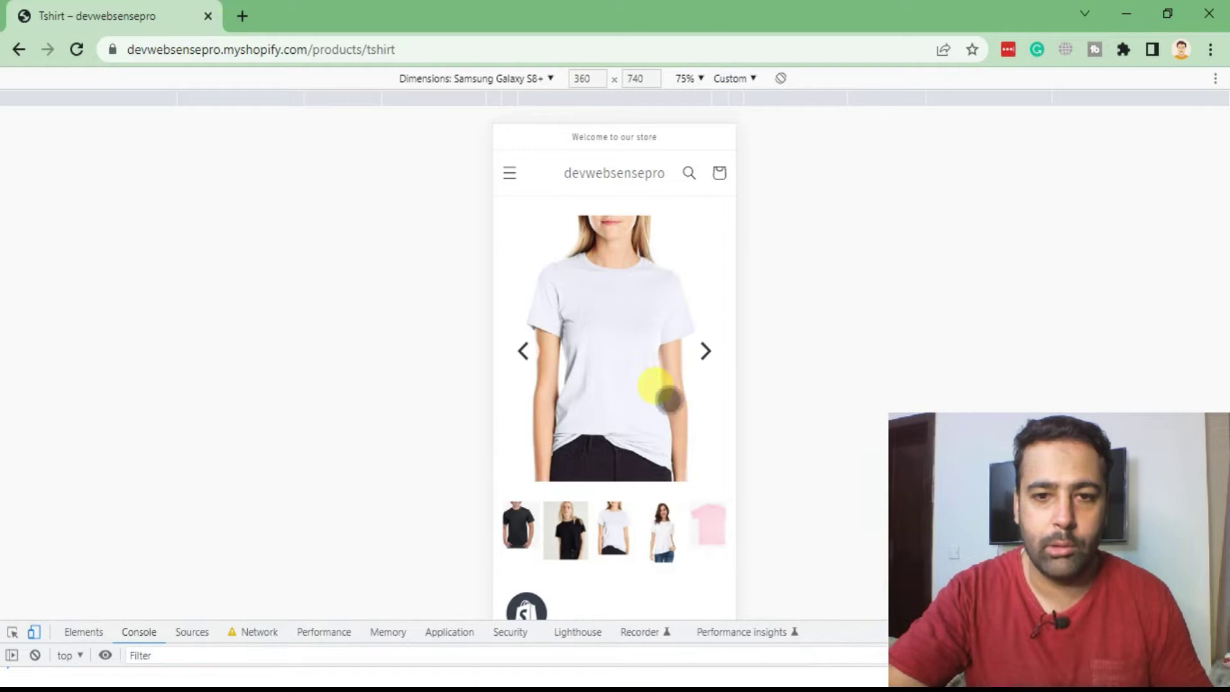
{"action": "left_click", "coordinate": [705, 370]}
{"action": "left_click", "coordinate": [706, 334]}
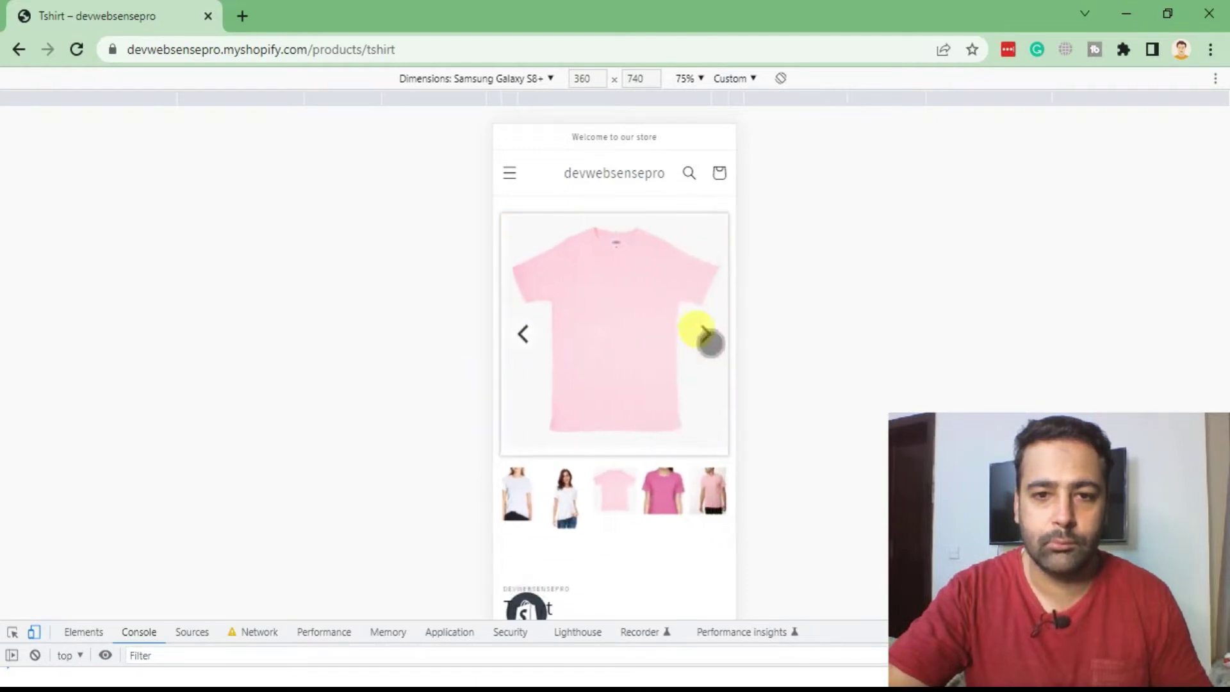
{"action": "left_click", "coordinate": [706, 334]}
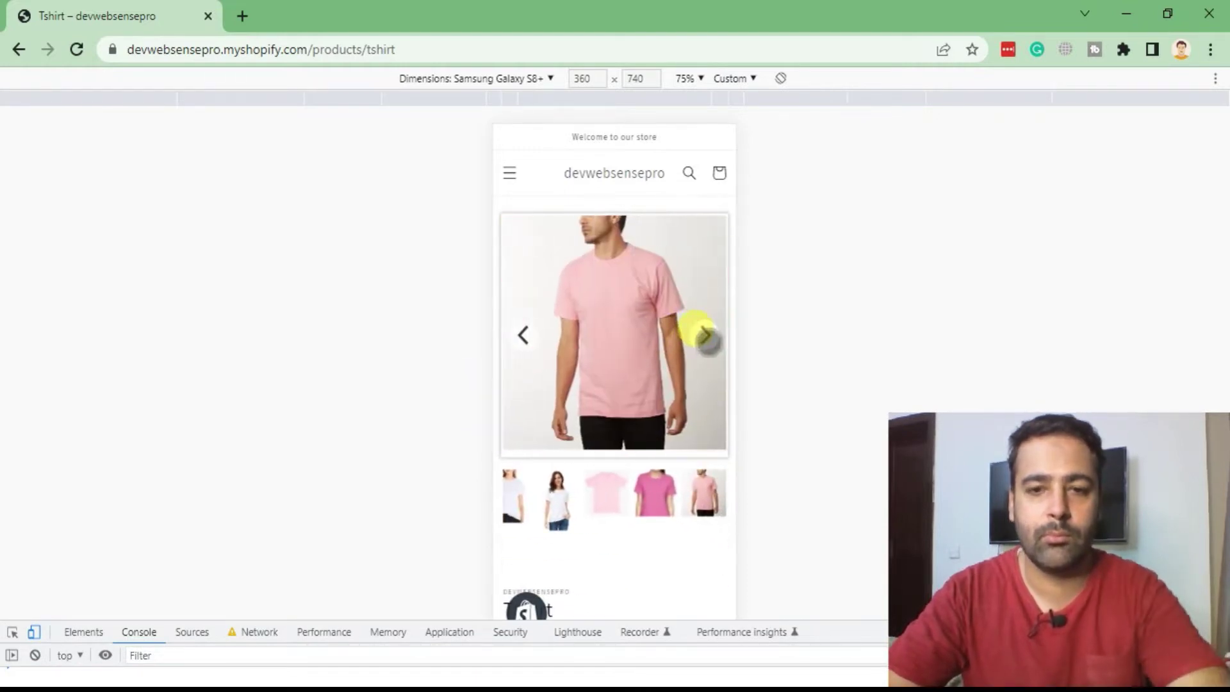
{"action": "left_click", "coordinate": [706, 334]}
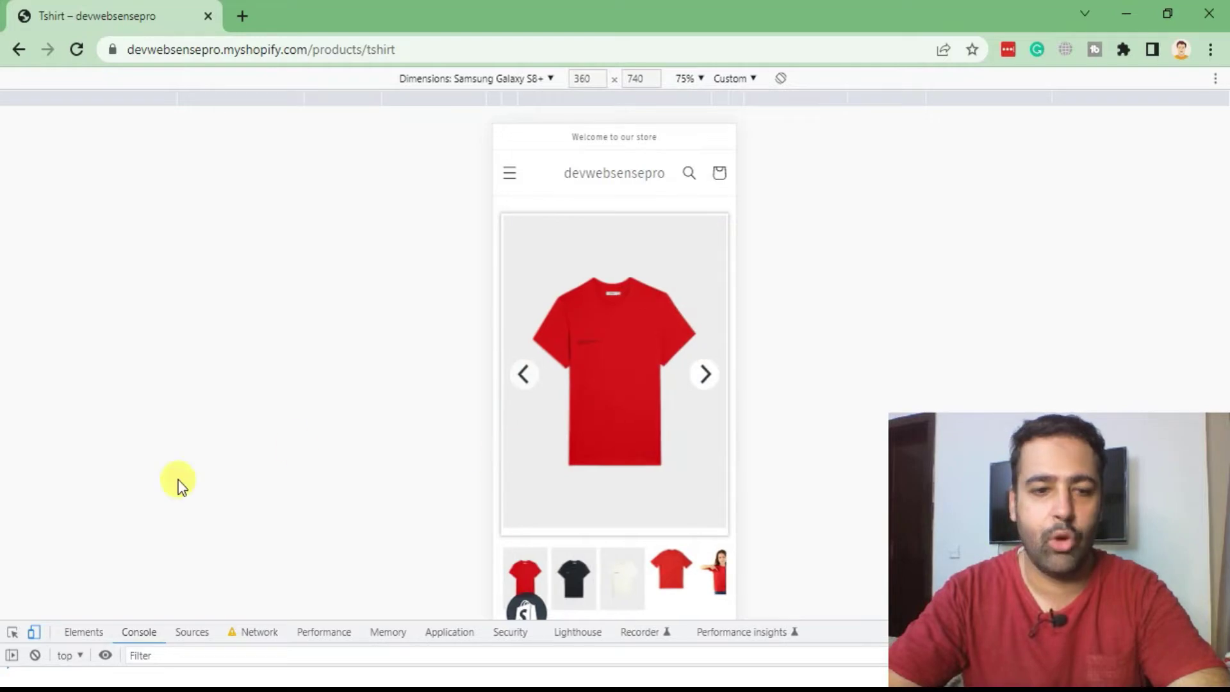
Step: Turn off phone emulation so the Tshirt page returns to desktop layout
{"action": "left_click", "coordinate": [34, 633]}
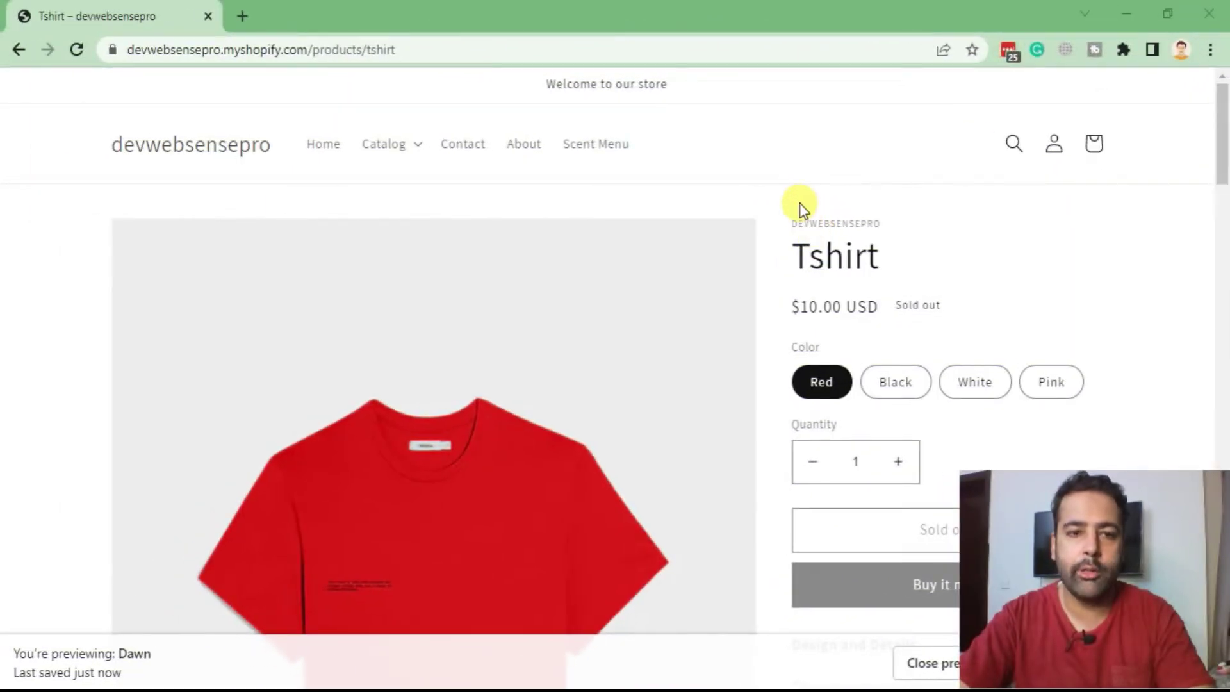
Step: Scroll through the preview page, then copy the store domain from the address bar
{"action": "scroll", "coordinate": [801, 206], "scroll_direction": "down", "scroll_amount": 2}
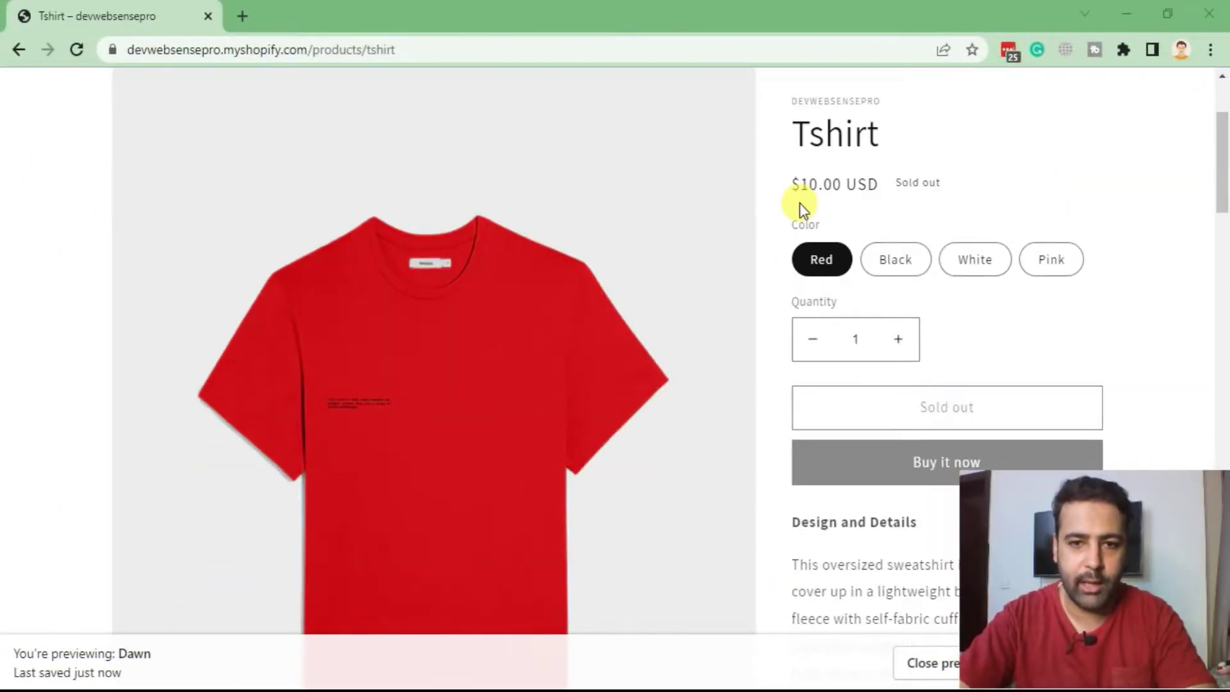
{"action": "scroll", "coordinate": [654, 269], "scroll_direction": "down", "scroll_amount": 4}
{"action": "scroll", "coordinate": [658, 269], "scroll_direction": "down", "scroll_amount": 3}
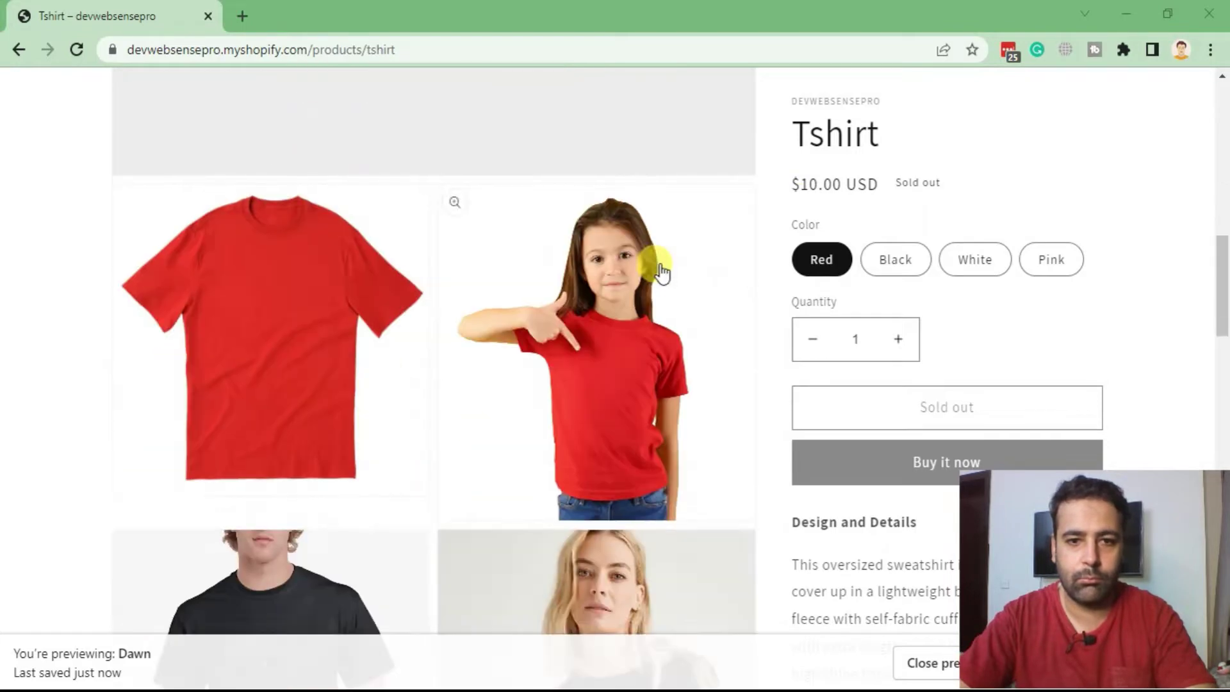
{"action": "scroll", "coordinate": [659, 297], "scroll_direction": "down", "scroll_amount": 3}
{"action": "scroll", "coordinate": [669, 328], "scroll_direction": "down", "scroll_amount": 3}
{"action": "scroll", "coordinate": [667, 328], "scroll_direction": "down", "scroll_amount": 5}
{"action": "scroll", "coordinate": [676, 426], "scroll_direction": "down", "scroll_amount": 5}
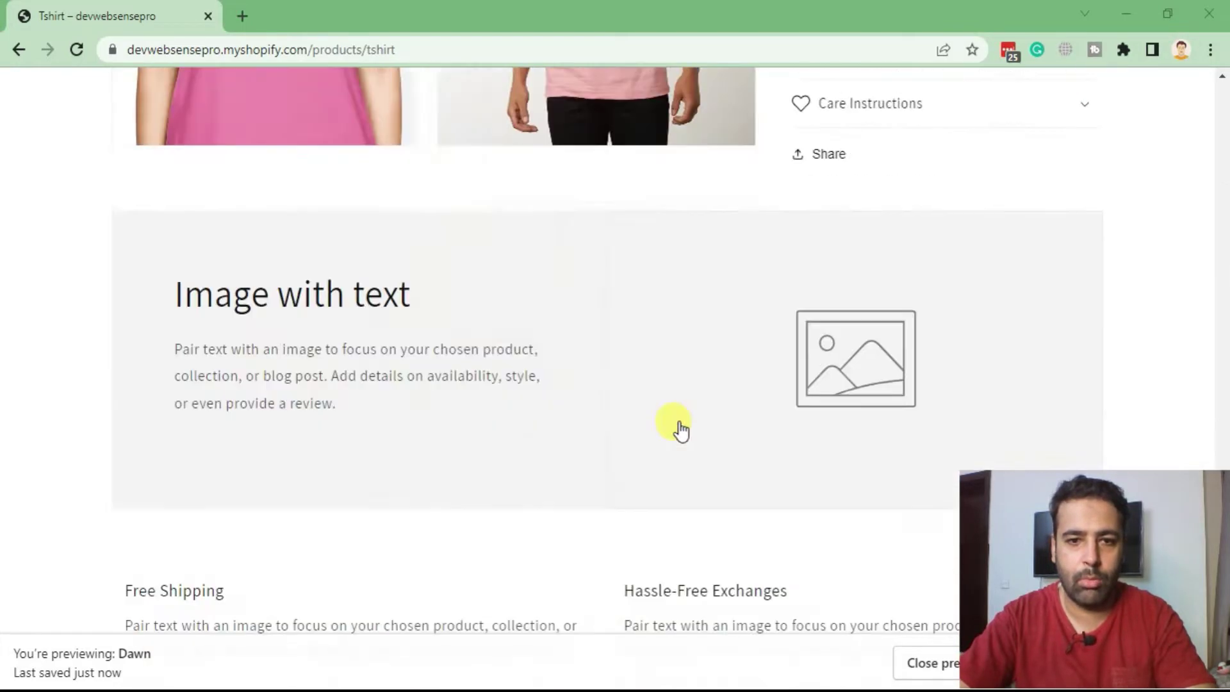
{"action": "scroll", "coordinate": [676, 426], "scroll_direction": "up", "scroll_amount": 10}
{"action": "scroll", "coordinate": [679, 428], "scroll_direction": "up", "scroll_amount": 5}
{"action": "scroll", "coordinate": [680, 428], "scroll_direction": "up", "scroll_amount": 2}
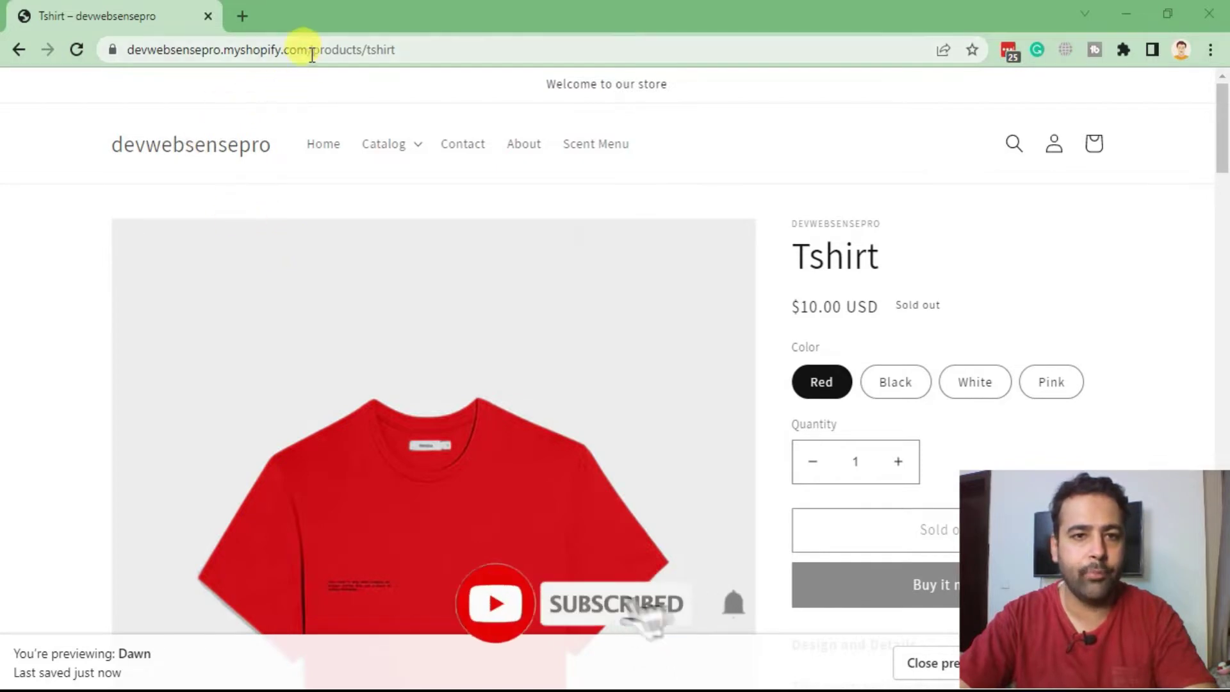
{"action": "left_click_drag", "start_coordinate": [310, 49], "coordinate": [99, 67]}
{"action": "key", "text": "BackSpace"}
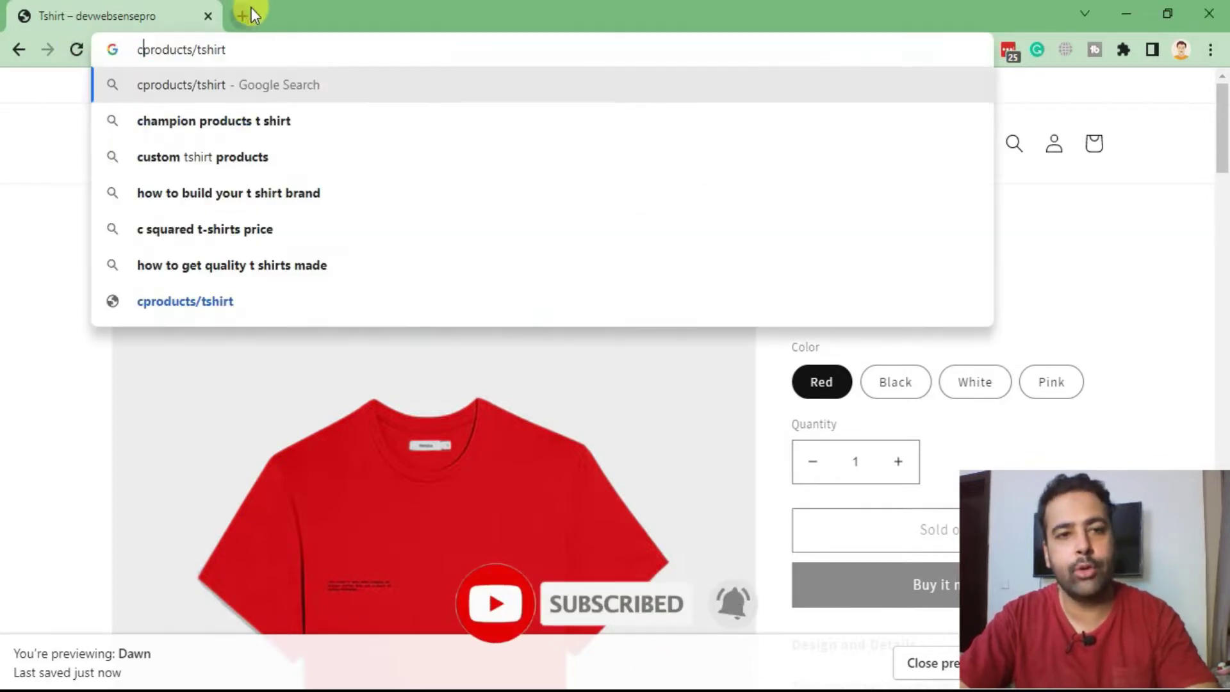
{"action": "key", "text": "Escape"}
Step: Open a new tab with the copied text, then select the Tshirt tab's full address
{"action": "key", "text": "ctrl+t"}
{"action": "key", "text": "ctrl+v"}
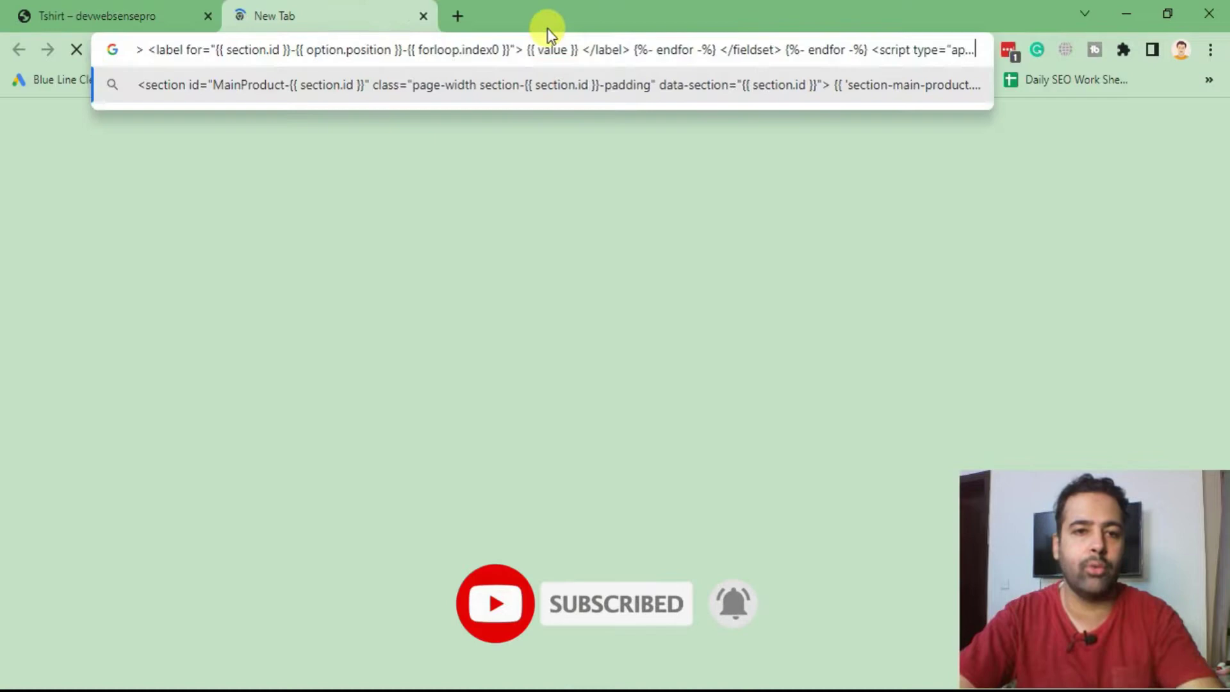
{"action": "left_click", "coordinate": [145, 9]}
{"action": "left_click", "coordinate": [351, 51]}
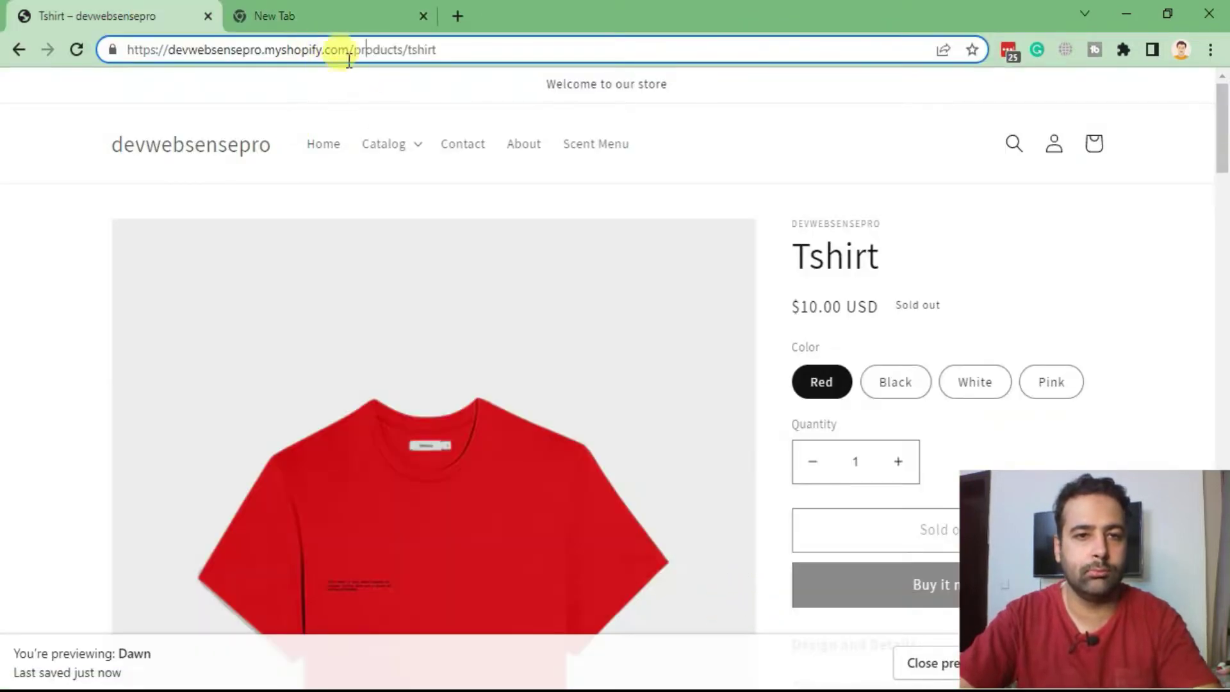
{"action": "key", "text": "ctrl+a"}
{"action": "left_click", "coordinate": [346, 16]}
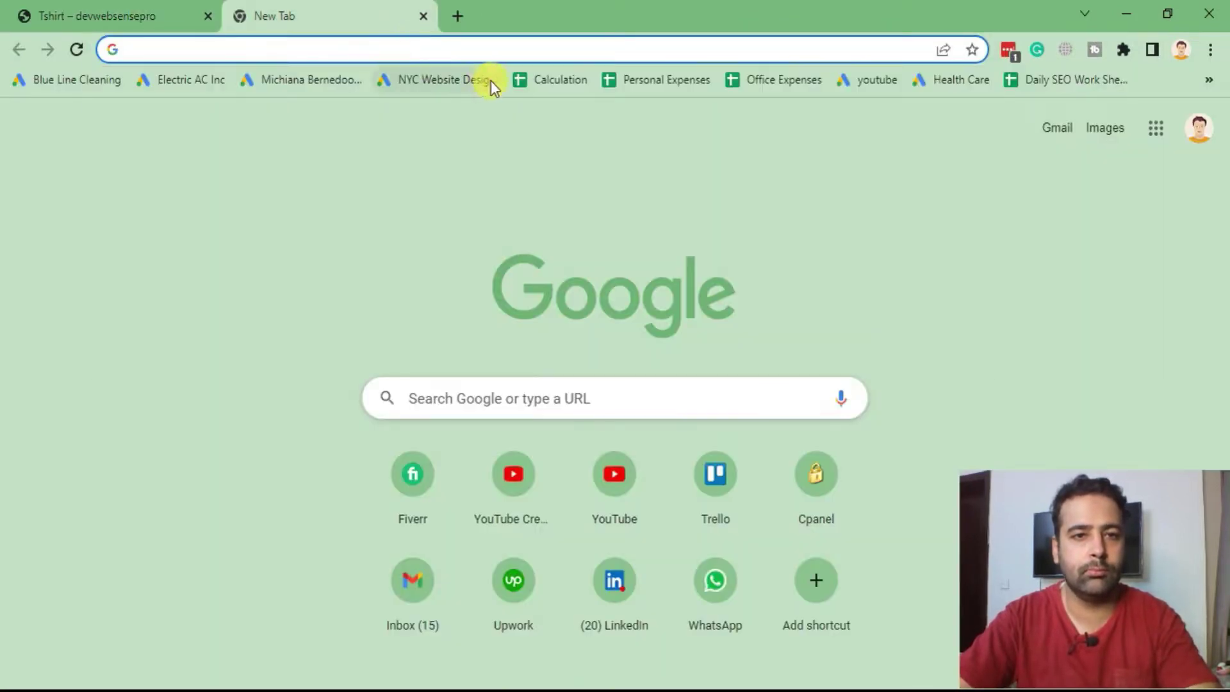
{"action": "type", "text": "https://devwebsensepro.myshopify.com/"}
{"action": "type", "text": "admin"}
{"action": "key", "text": "Return"}
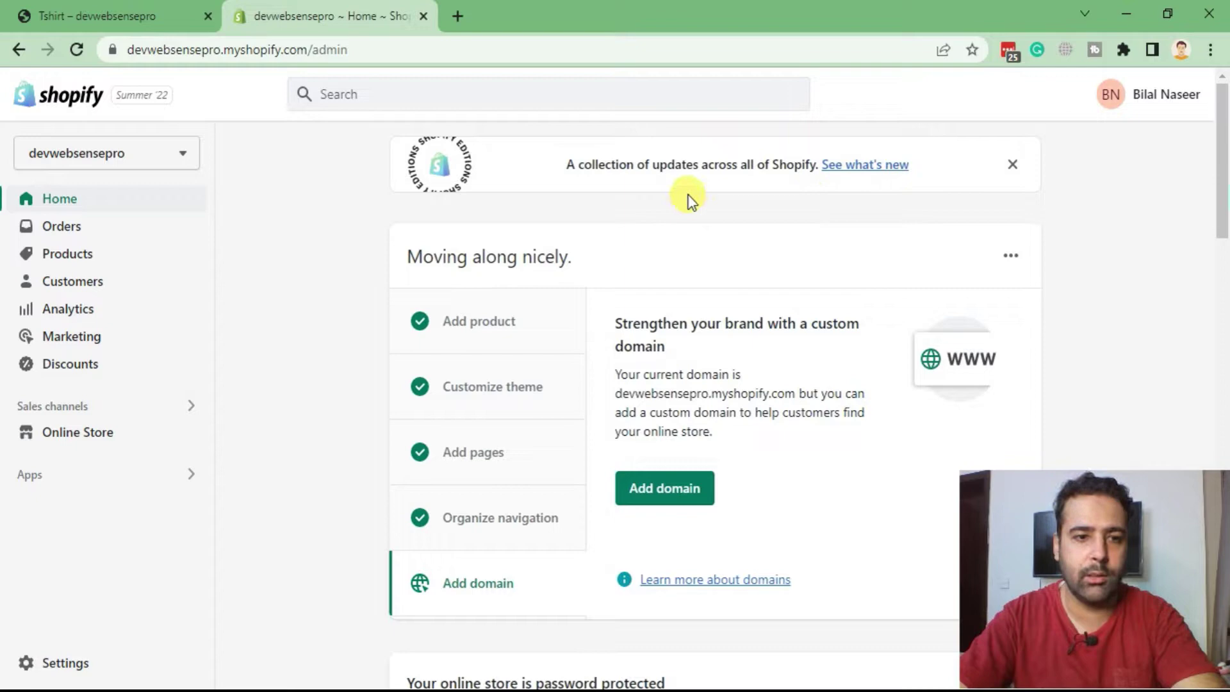
{"action": "scroll", "coordinate": [689, 198], "scroll_direction": "down", "scroll_amount": 6}
{"action": "scroll", "coordinate": [688, 199], "scroll_direction": "down", "scroll_amount": 3}
{"action": "scroll", "coordinate": [688, 198], "scroll_direction": "up", "scroll_amount": 3}
{"action": "scroll", "coordinate": [689, 202], "scroll_direction": "up", "scroll_amount": 5}
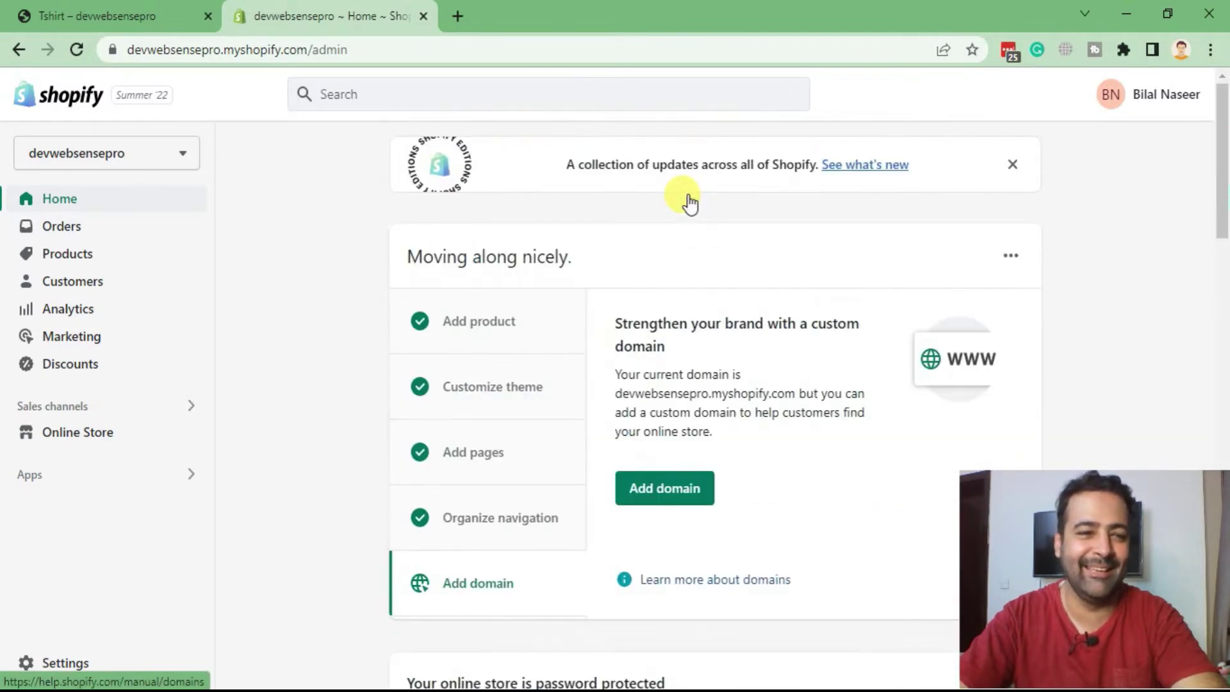
{"action": "left_click", "coordinate": [108, 435]}
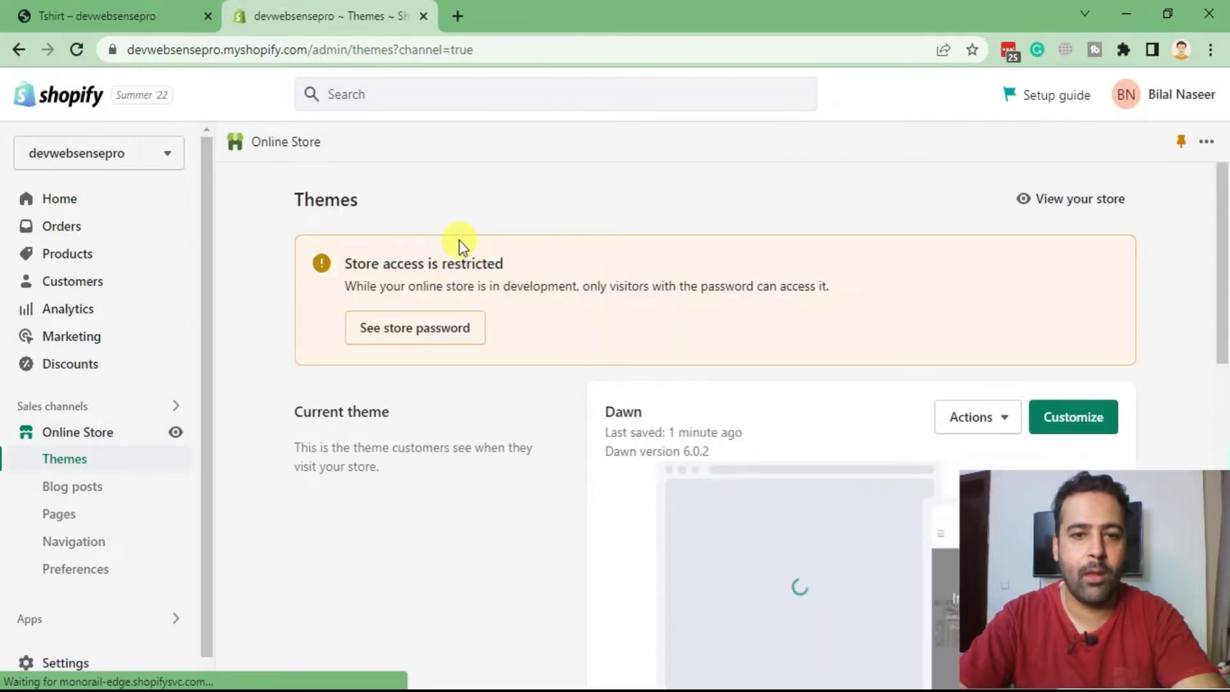
Step: Inspect the Dawn and Copy of Dawn actions, dismissing the copy's menu without publishing
{"action": "scroll", "coordinate": [459, 241], "scroll_direction": "down", "scroll_amount": 3}
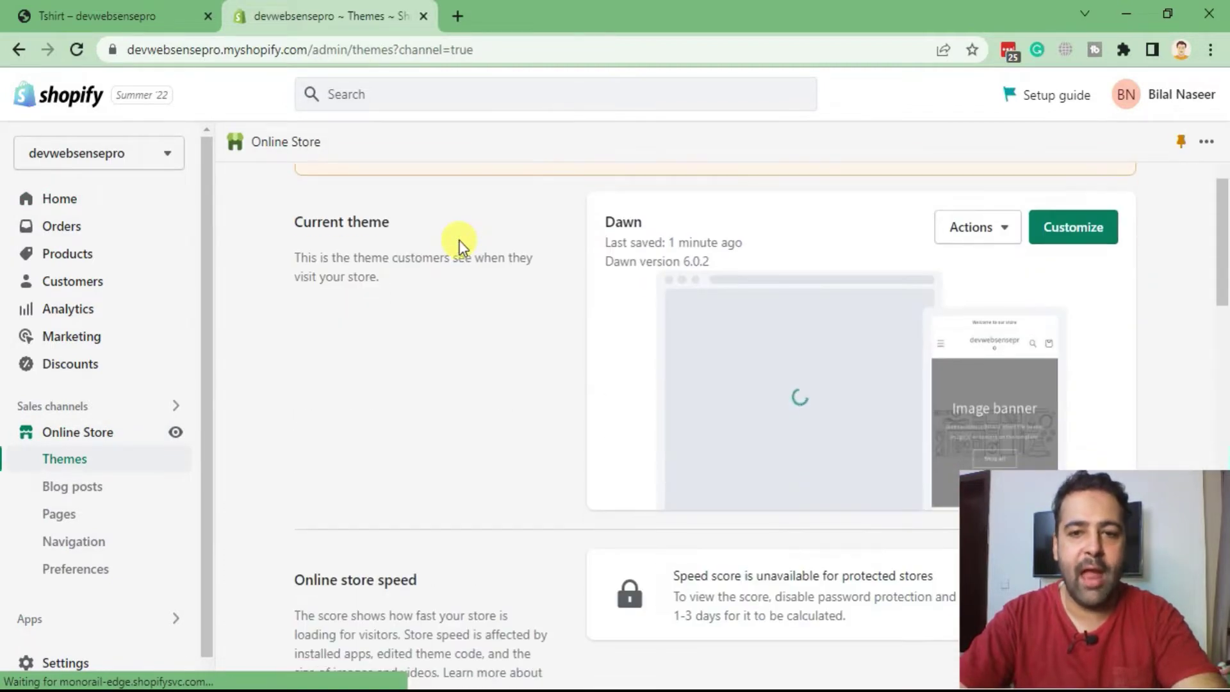
{"action": "left_click", "coordinate": [974, 232]}
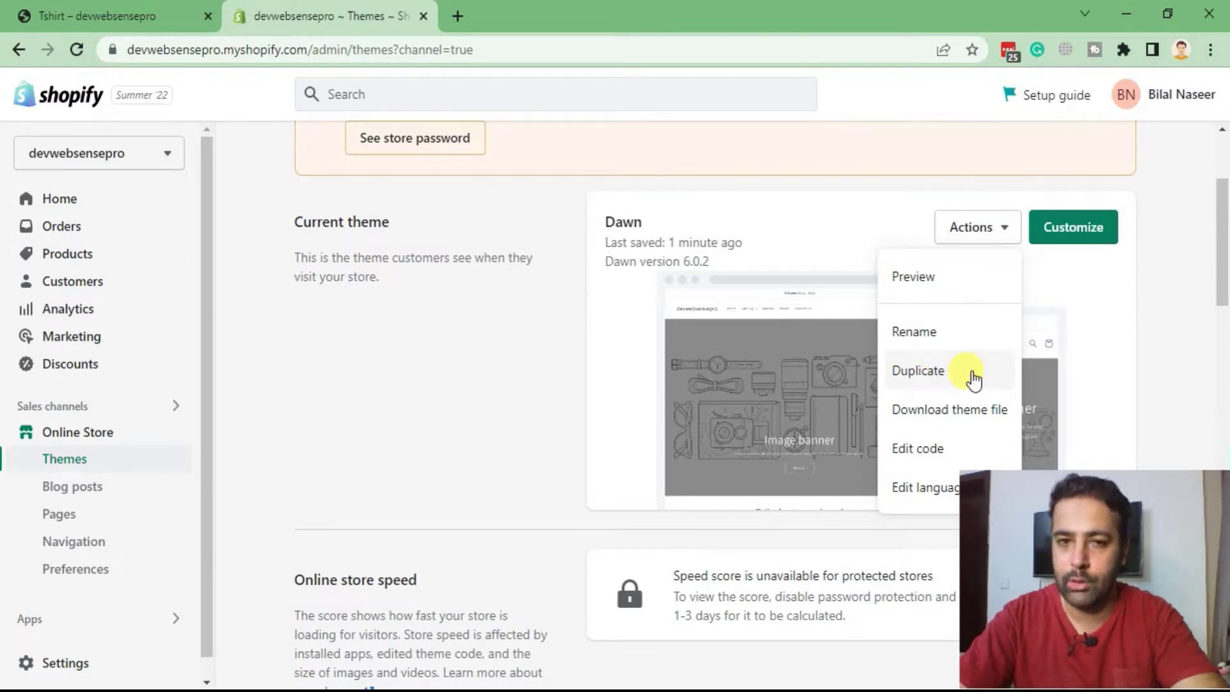
{"action": "scroll", "coordinate": [581, 183], "scroll_direction": "down", "scroll_amount": 3}
{"action": "scroll", "coordinate": [582, 182], "scroll_direction": "down", "scroll_amount": 5}
{"action": "scroll", "coordinate": [658, 302], "scroll_direction": "down", "scroll_amount": 3}
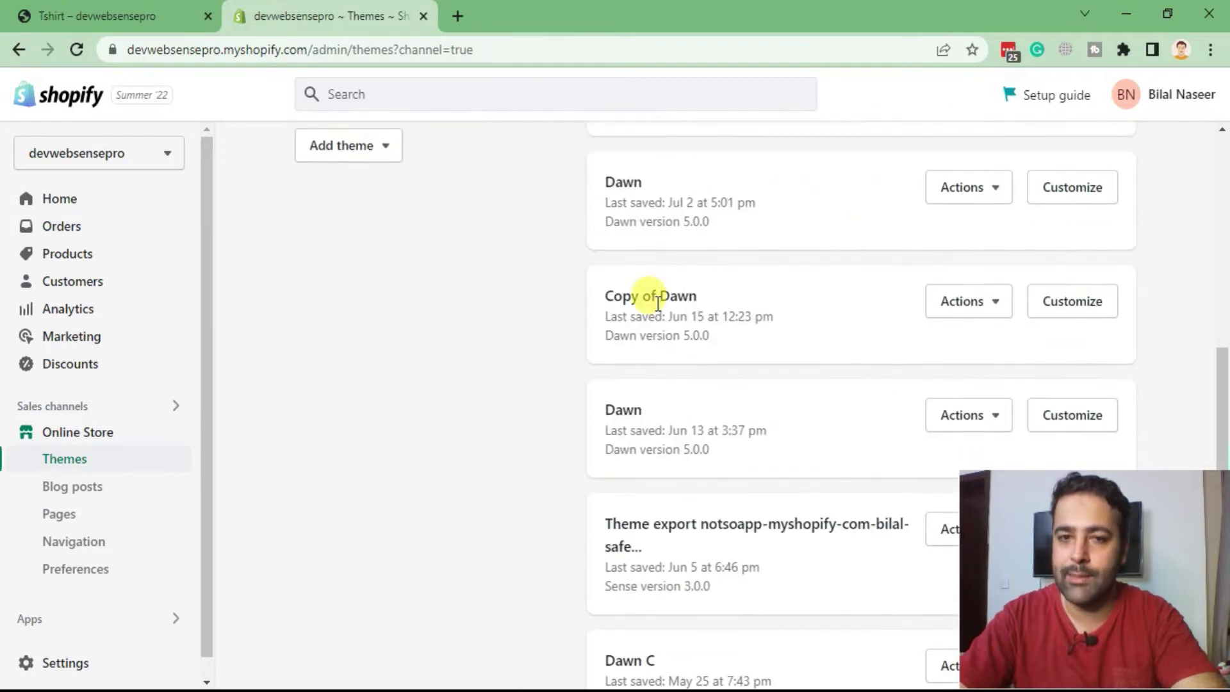
{"action": "left_click_drag", "start_coordinate": [604, 298], "coordinate": [712, 298]}
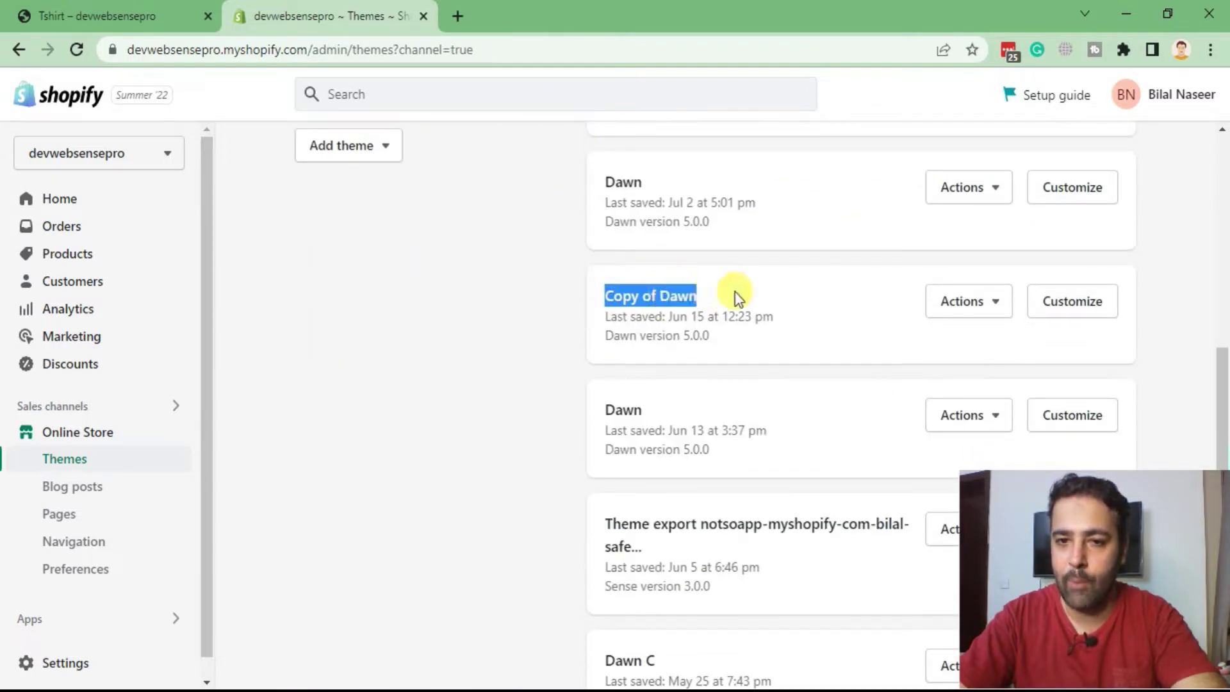
{"action": "left_click", "coordinate": [602, 296]}
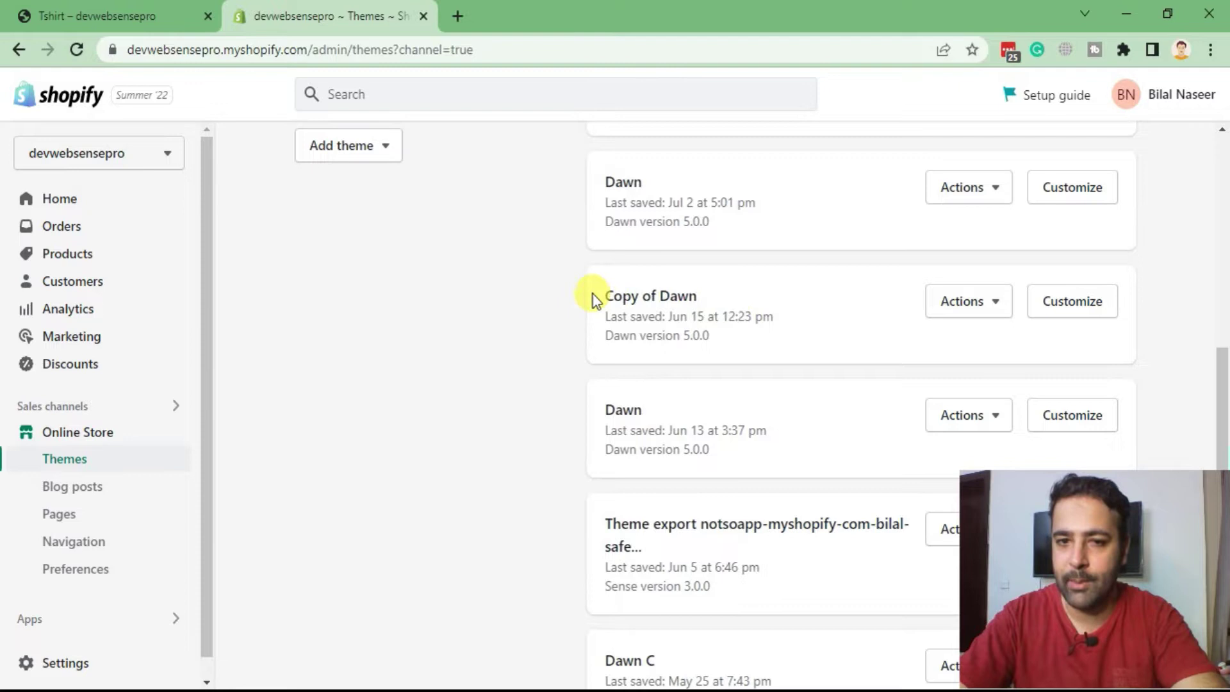
{"action": "left_click", "coordinate": [978, 301]}
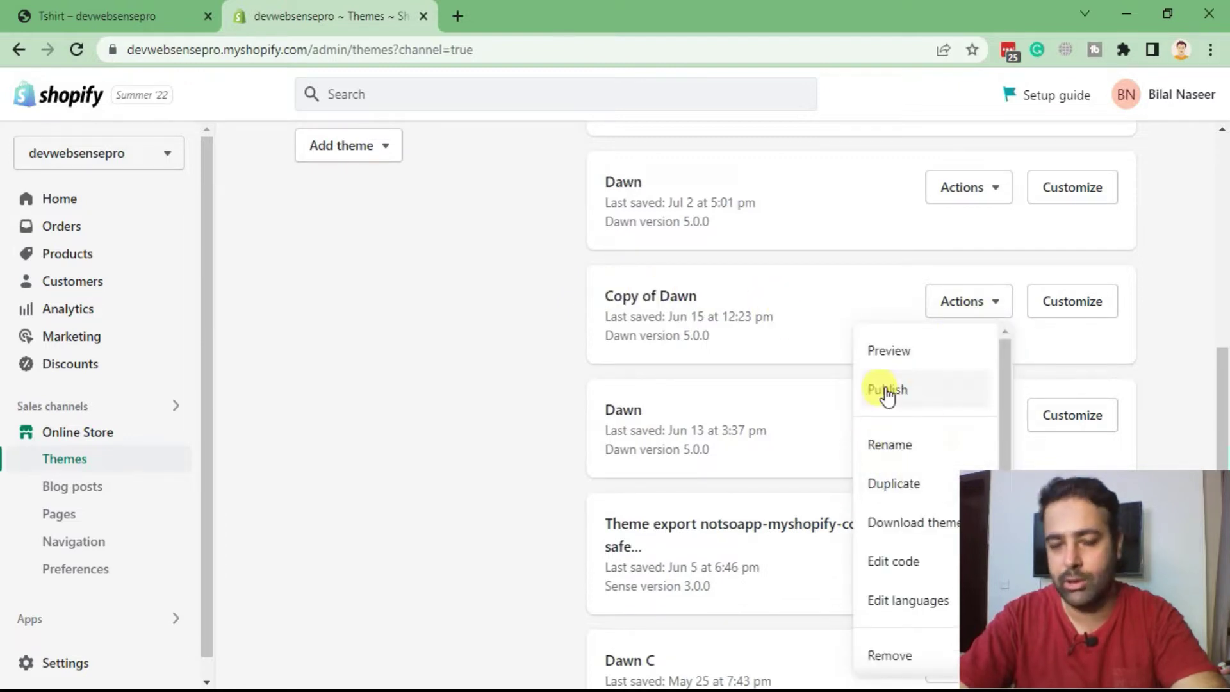
{"action": "left_click", "coordinate": [461, 452]}
Step: Bring up the Actions menu for the current Dawn theme
{"action": "scroll", "coordinate": [459, 444], "scroll_direction": "up", "scroll_amount": 10}
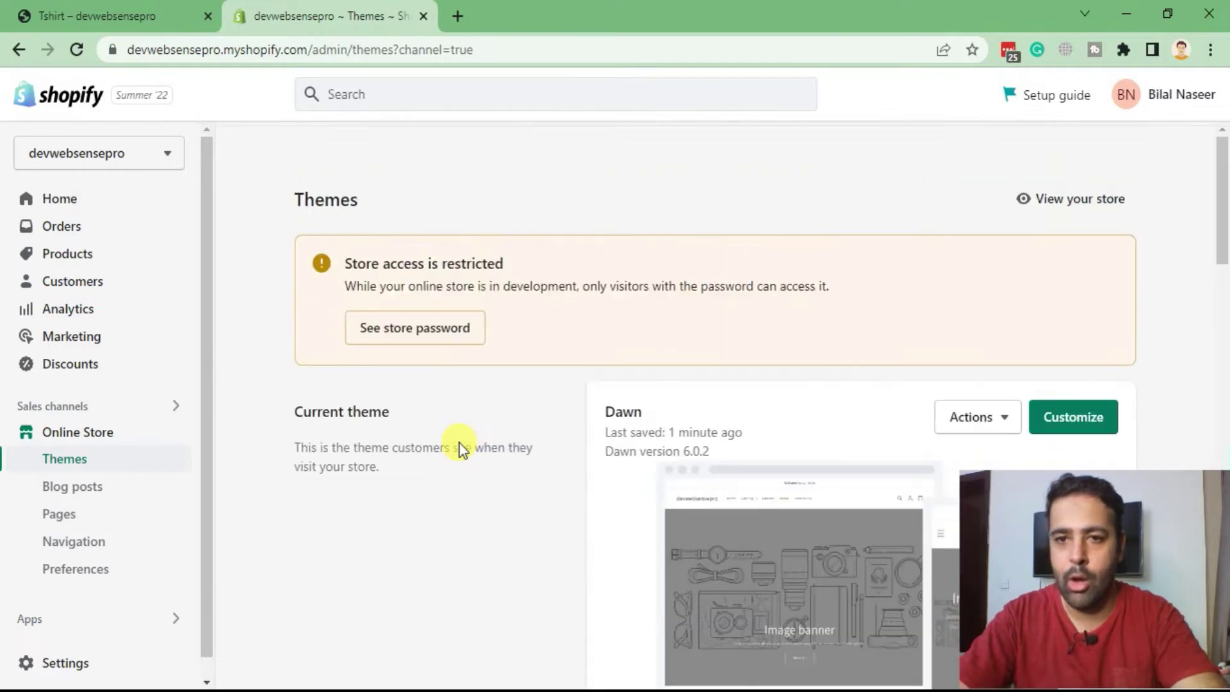
{"action": "scroll", "coordinate": [535, 269], "scroll_direction": "down", "scroll_amount": 5}
{"action": "scroll", "coordinate": [874, 357], "scroll_direction": "up", "scroll_amount": 5}
{"action": "scroll", "coordinate": [970, 274], "scroll_direction": "down", "scroll_amount": 3}
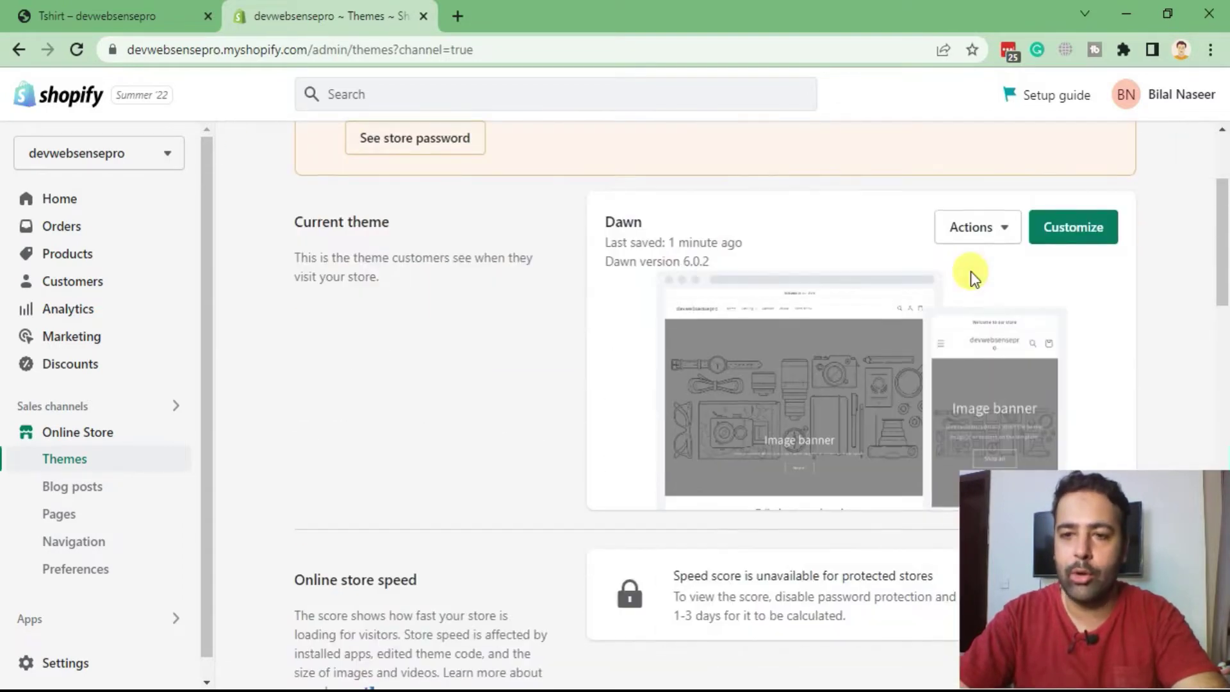
{"action": "left_click", "coordinate": [1009, 229]}
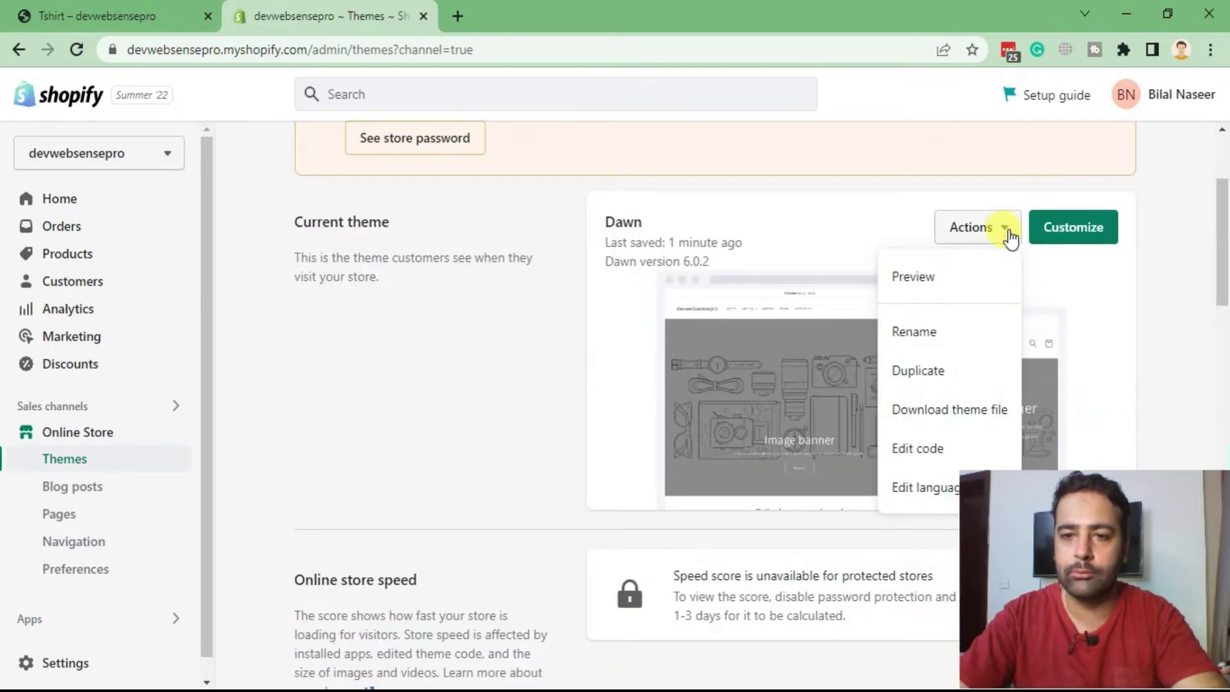
Step: Open the Dawn theme's code editor with the Assets folder expanded
{"action": "left_click", "coordinate": [906, 449]}
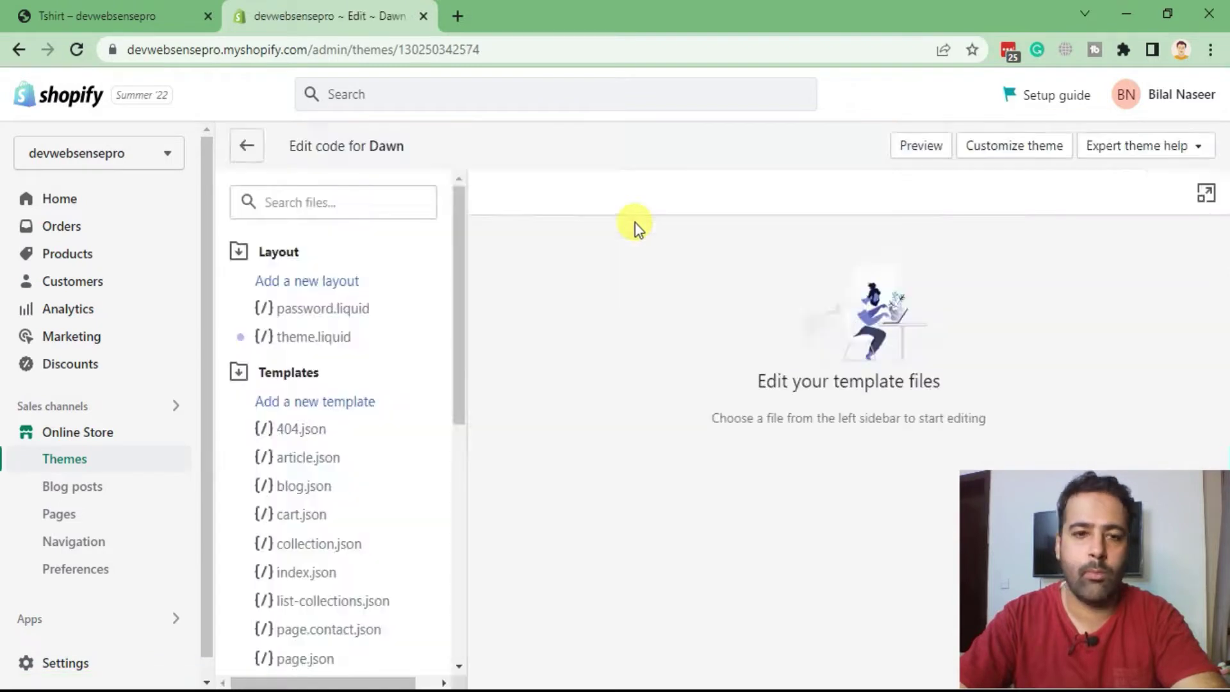
{"action": "scroll", "coordinate": [385, 295], "scroll_direction": "down", "scroll_amount": 5}
{"action": "scroll", "coordinate": [417, 288], "scroll_direction": "down", "scroll_amount": 1}
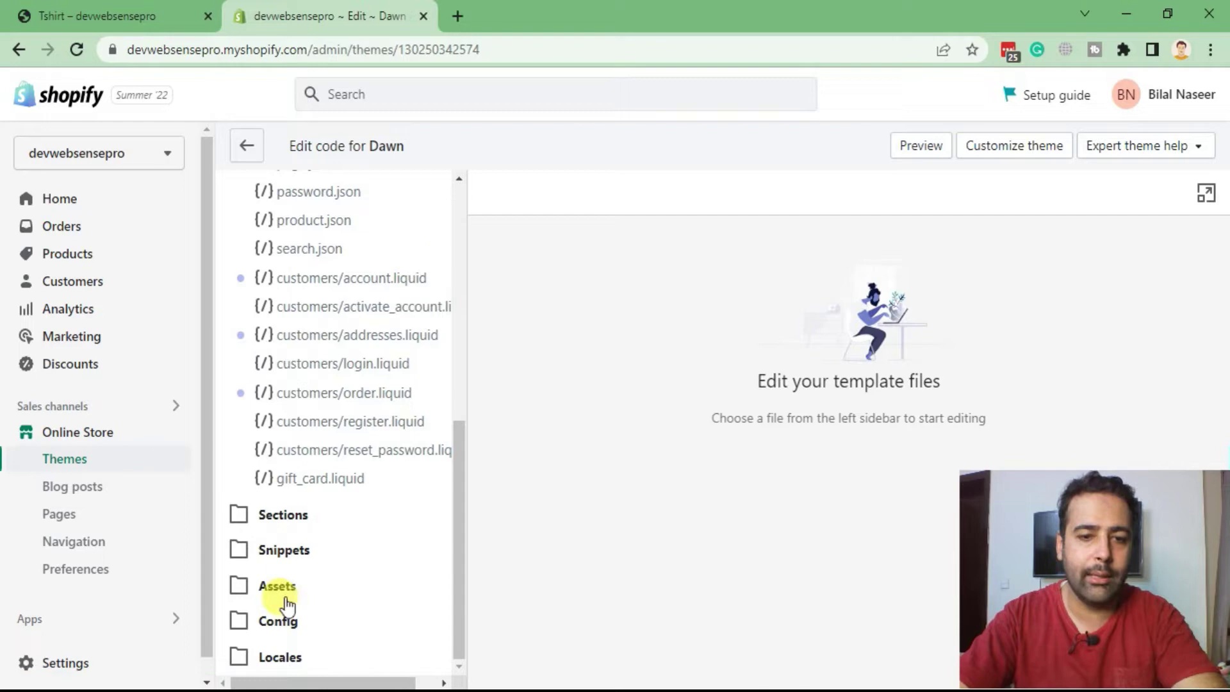
{"action": "left_click", "coordinate": [273, 595]}
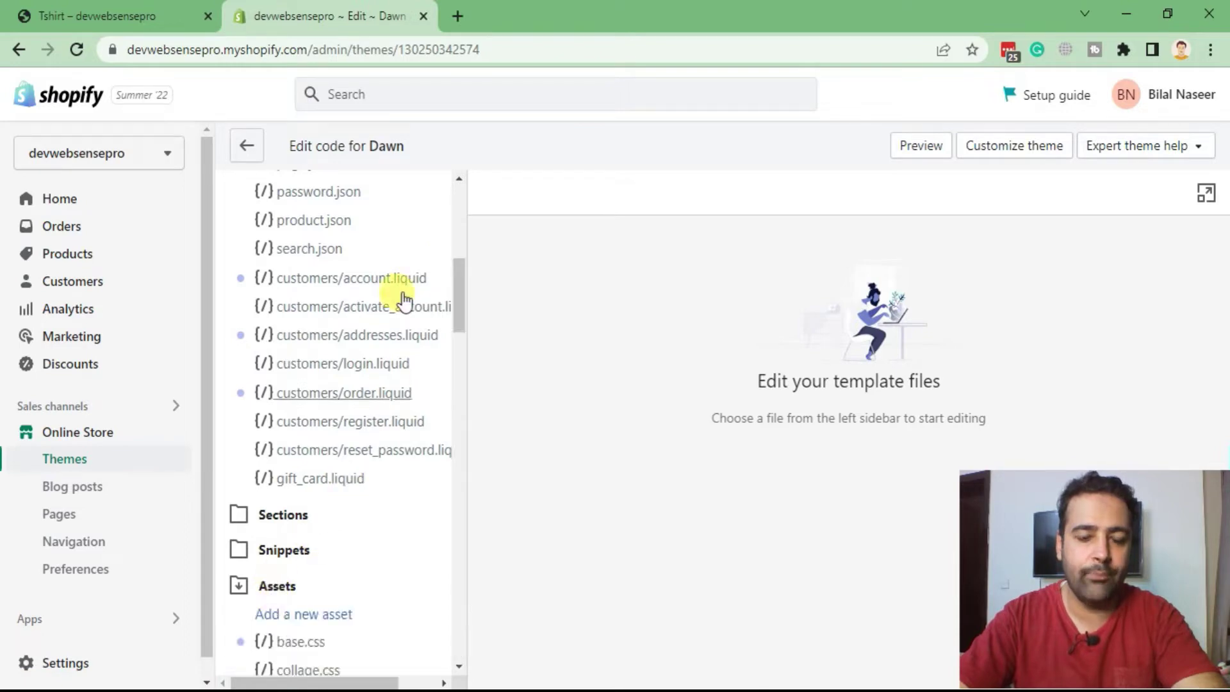
{"action": "scroll", "coordinate": [397, 256], "scroll_direction": "down", "scroll_amount": 3}
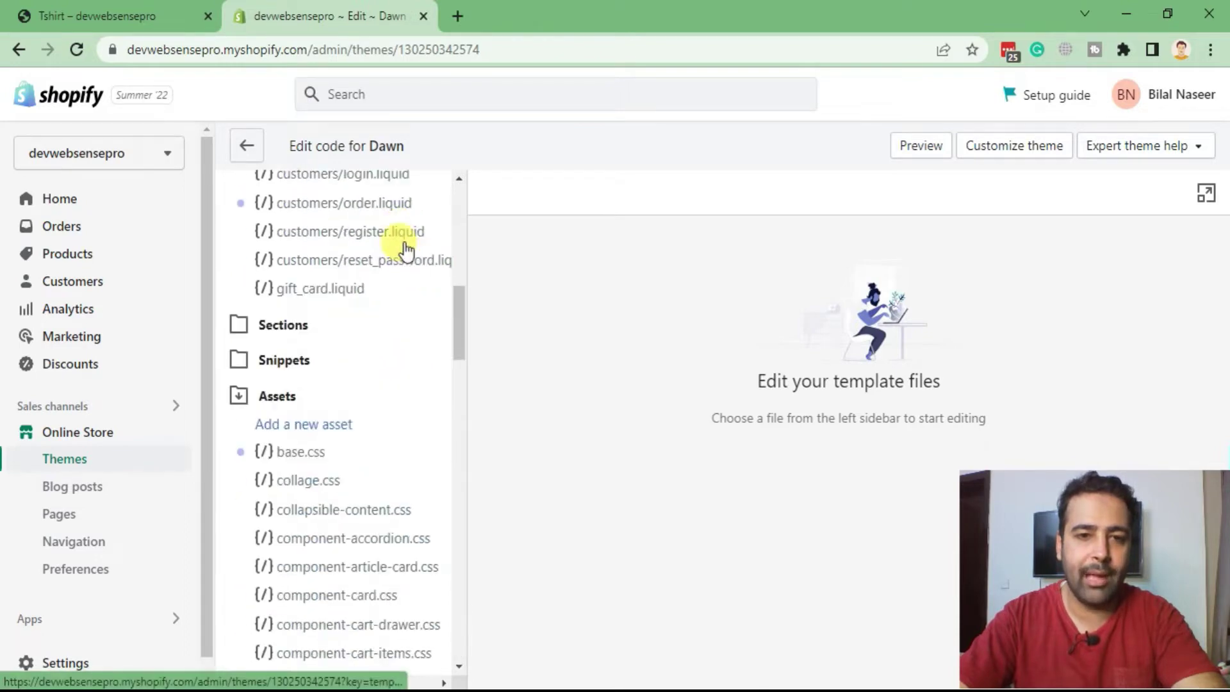
Step: Create a blank asset named flickity.css
{"action": "left_click", "coordinate": [316, 425]}
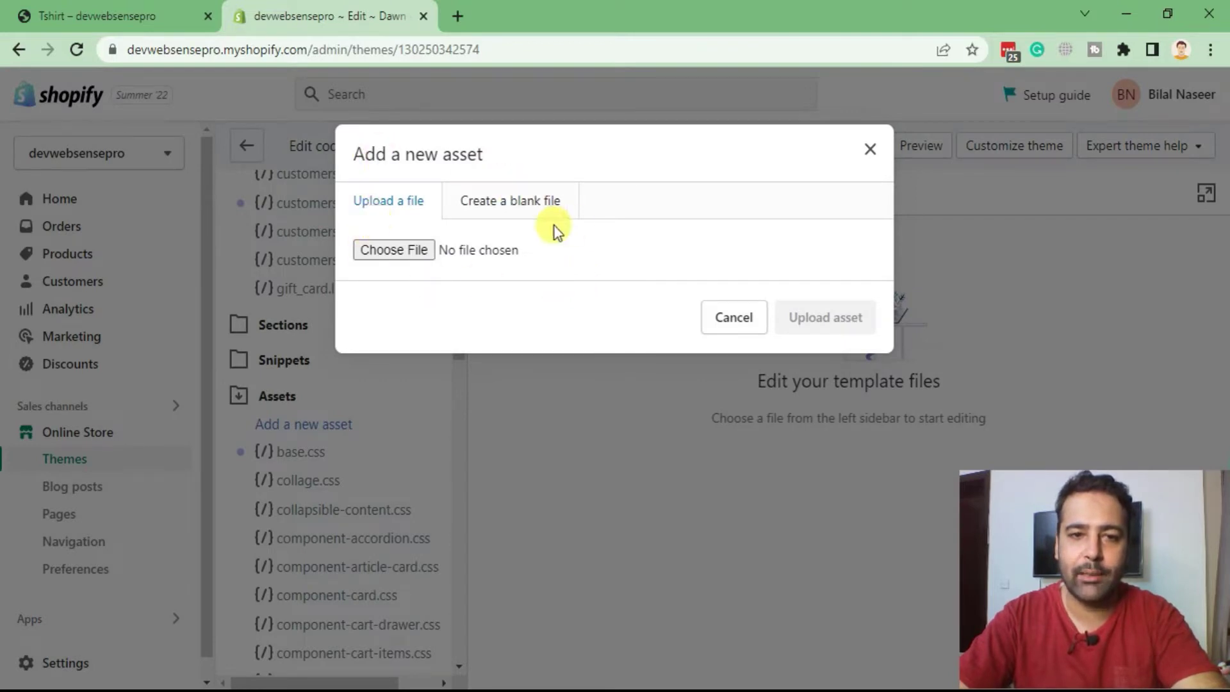
{"action": "left_click", "coordinate": [513, 212]}
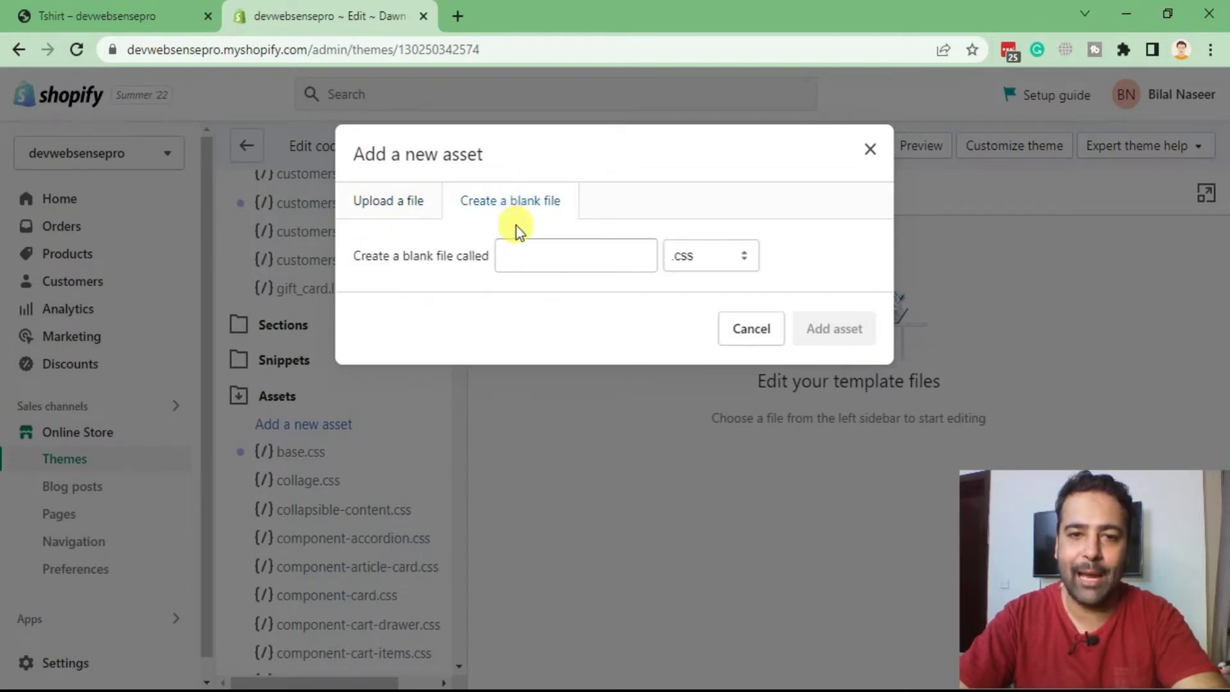
{"action": "left_click", "coordinate": [527, 258]}
{"action": "type", "text": "fl"}
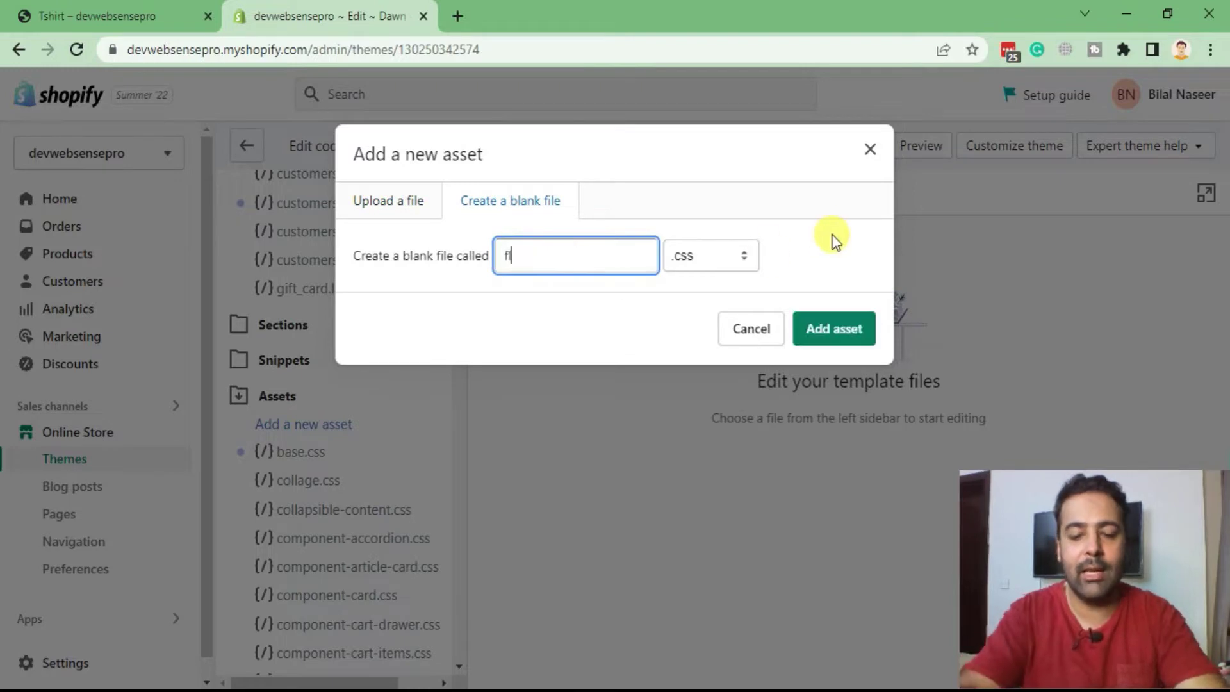
{"action": "type", "text": "ickity"}
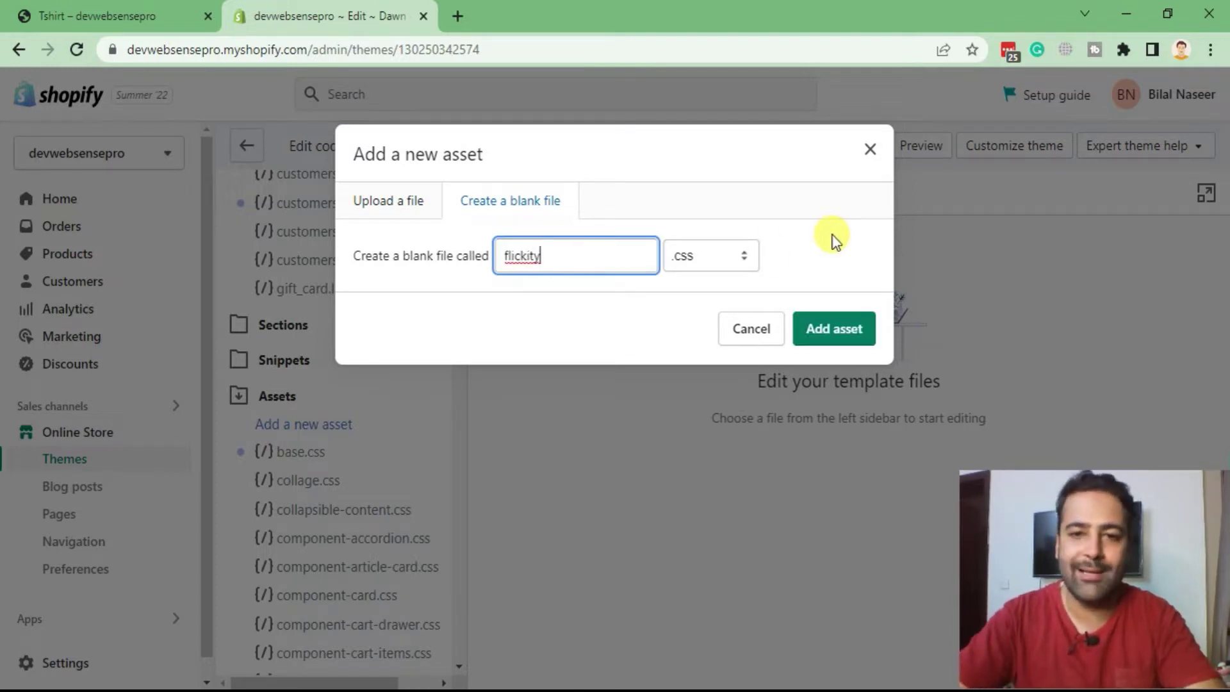
{"action": "left_click_drag", "start_coordinate": [594, 254], "coordinate": [481, 261]}
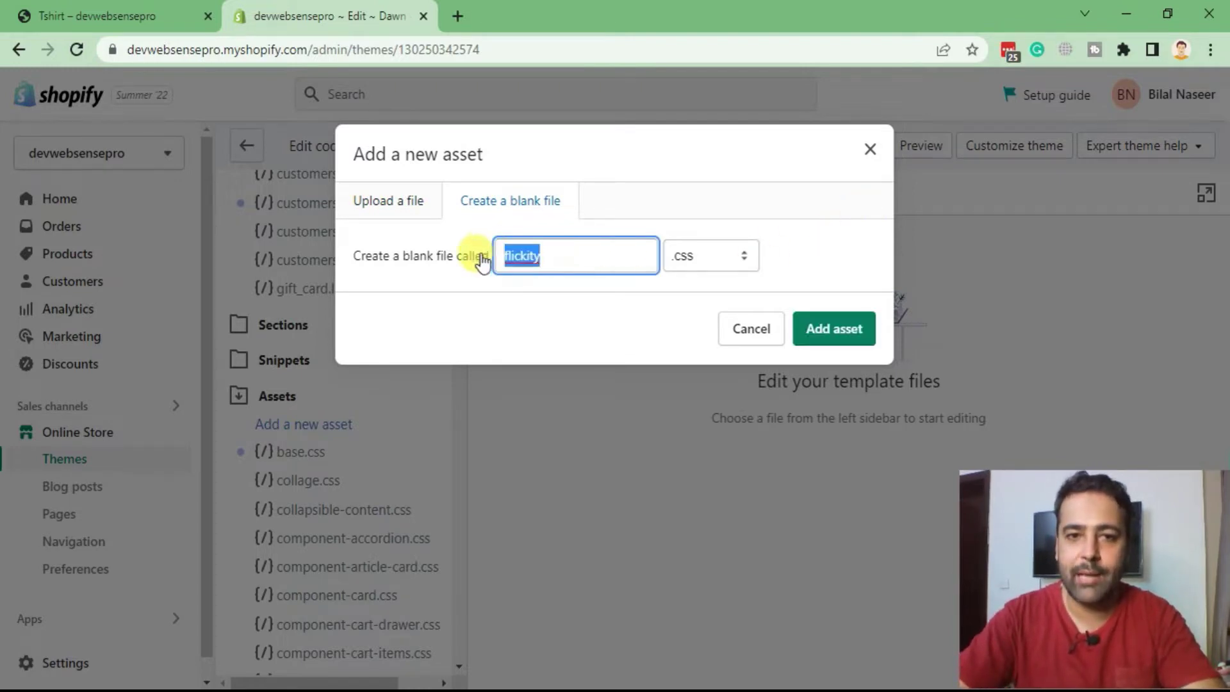
{"action": "left_click", "coordinate": [528, 318]}
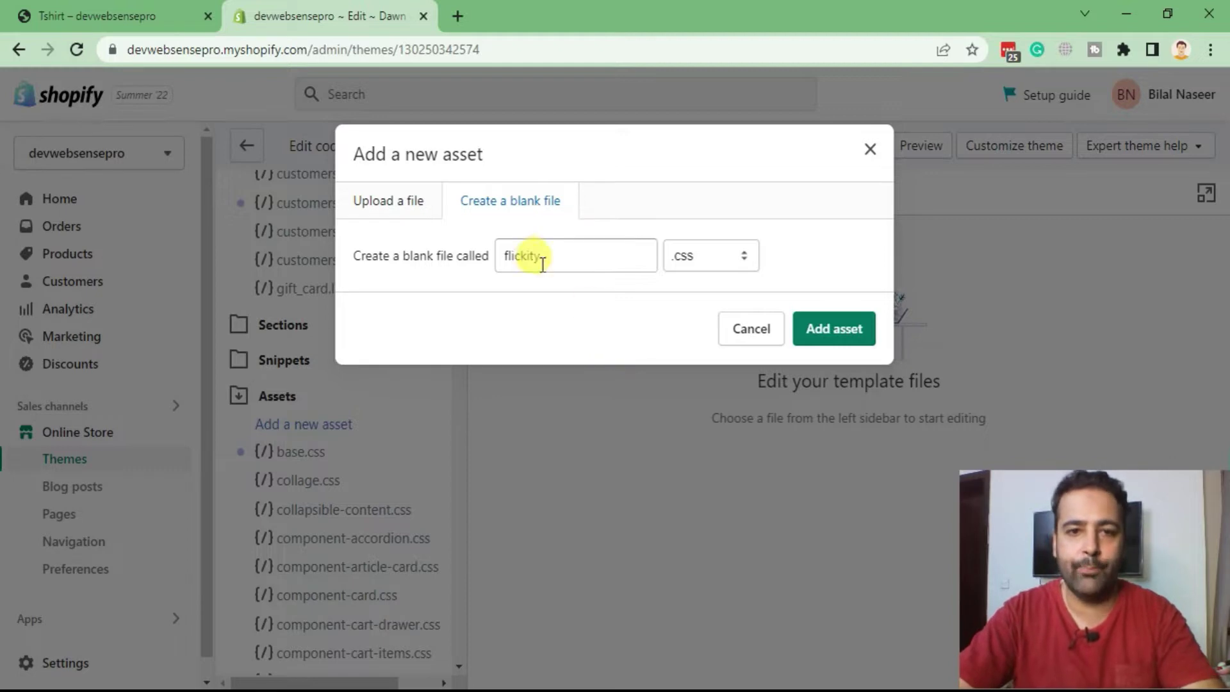
{"action": "left_click", "coordinate": [819, 340]}
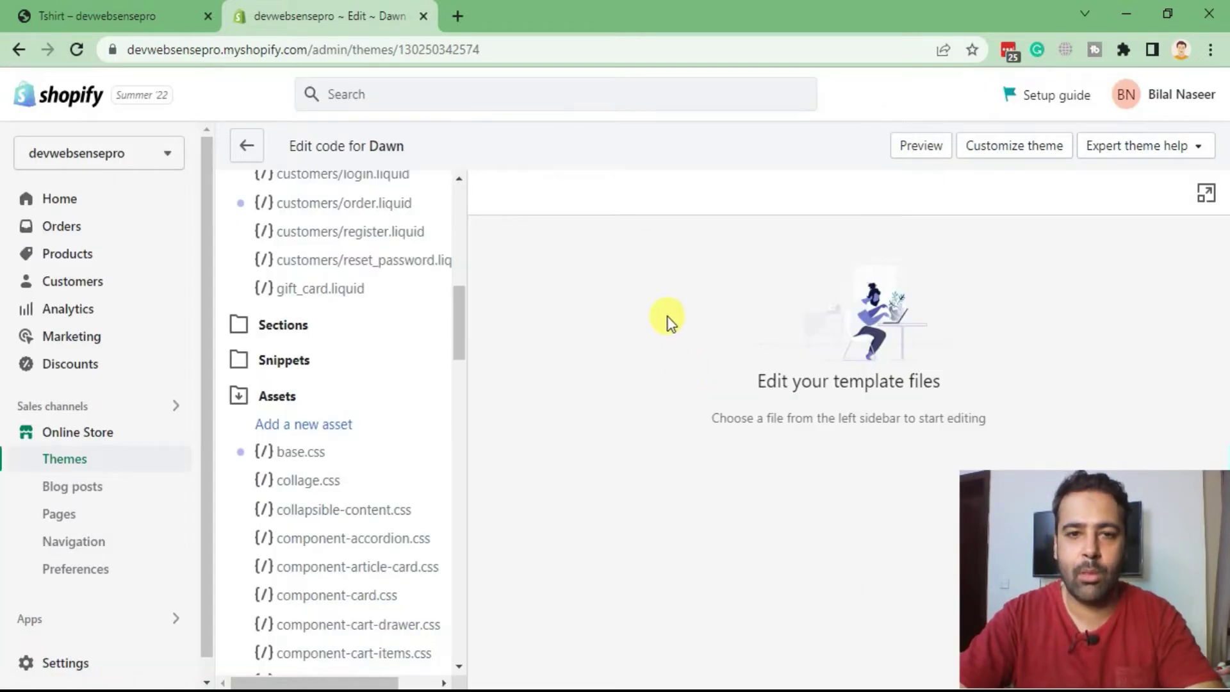
Step: Create a second blank asset named flickity.js
{"action": "scroll", "coordinate": [426, 416], "scroll_direction": "up", "scroll_amount": 12}
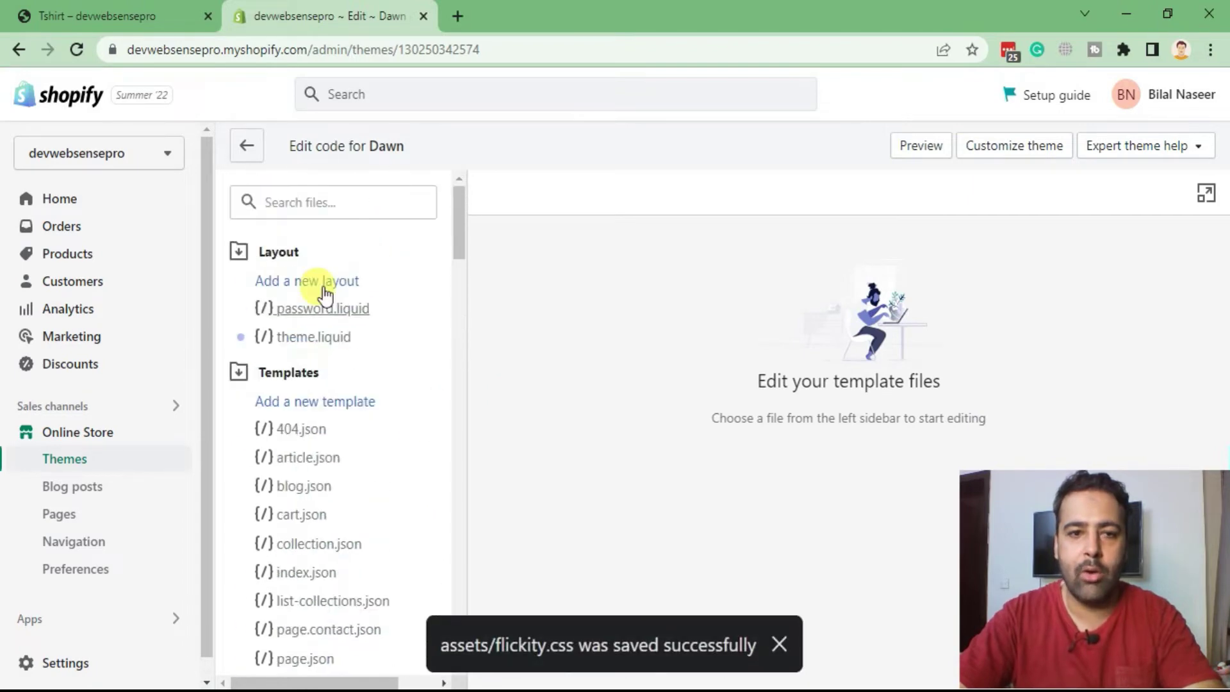
{"action": "scroll", "coordinate": [402, 288], "scroll_direction": "down", "scroll_amount": 15}
{"action": "scroll", "coordinate": [399, 295], "scroll_direction": "down", "scroll_amount": 10}
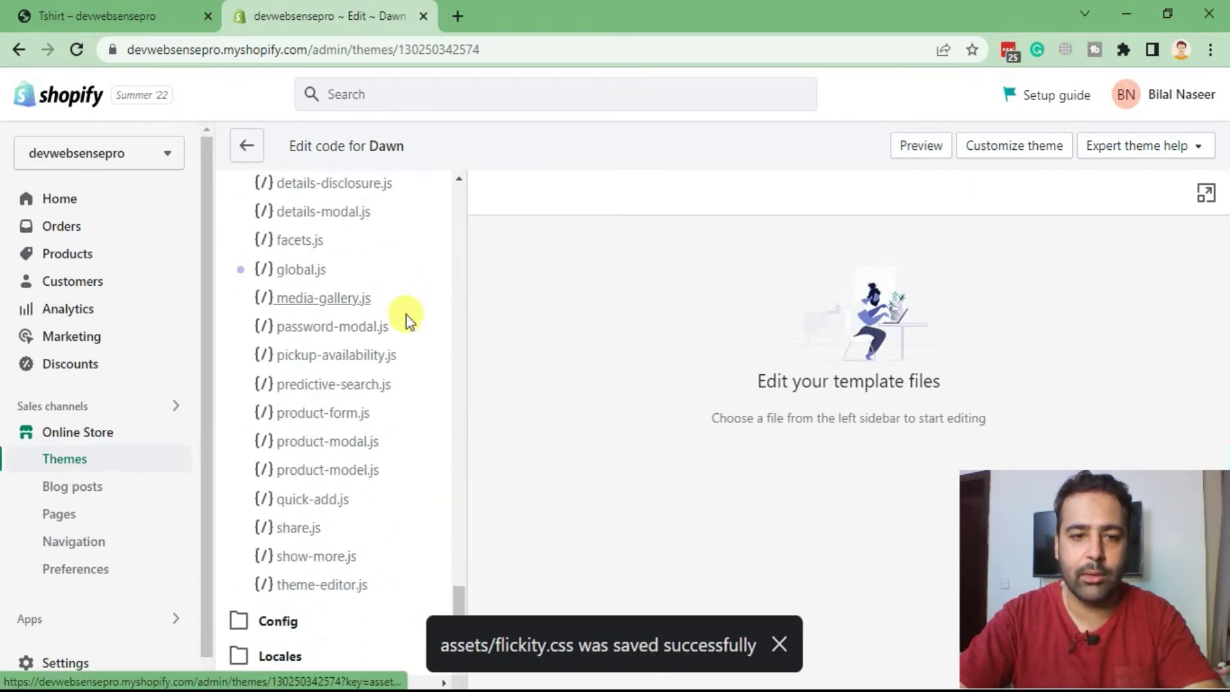
{"action": "scroll", "coordinate": [385, 398], "scroll_direction": "up", "scroll_amount": 10}
{"action": "scroll", "coordinate": [385, 399], "scroll_direction": "up", "scroll_amount": 10}
{"action": "scroll", "coordinate": [384, 398], "scroll_direction": "up", "scroll_amount": 8}
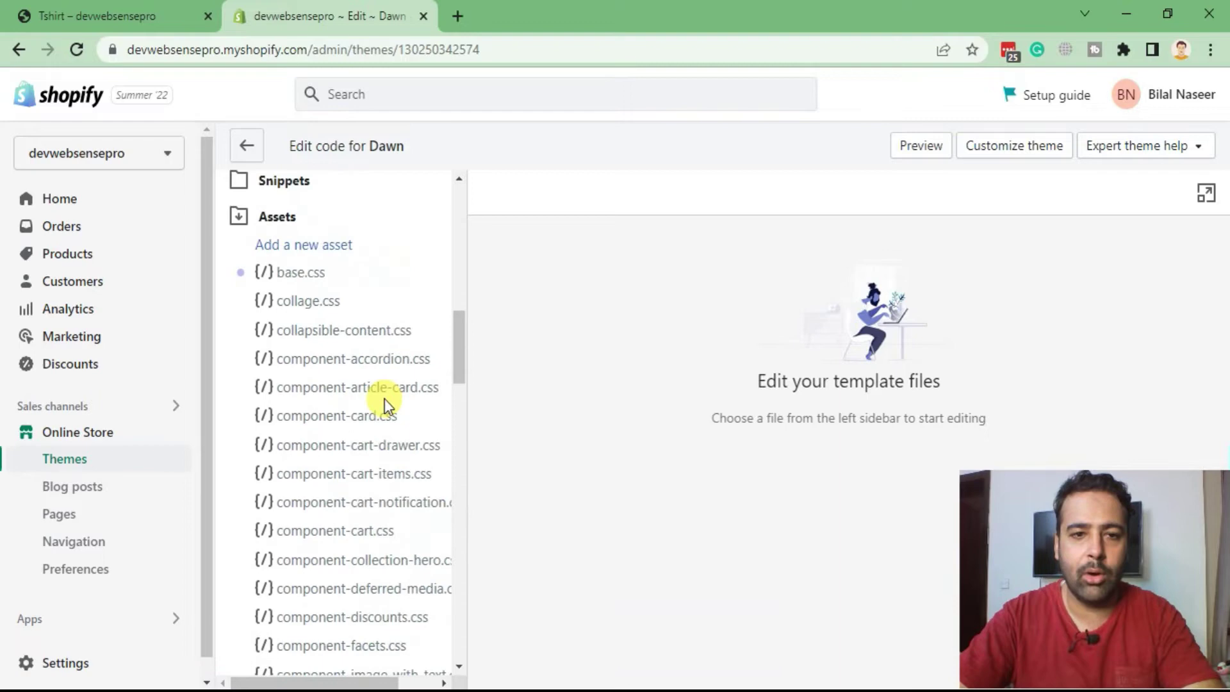
{"action": "scroll", "coordinate": [385, 399], "scroll_direction": "up", "scroll_amount": 3}
{"action": "left_click", "coordinate": [352, 436]}
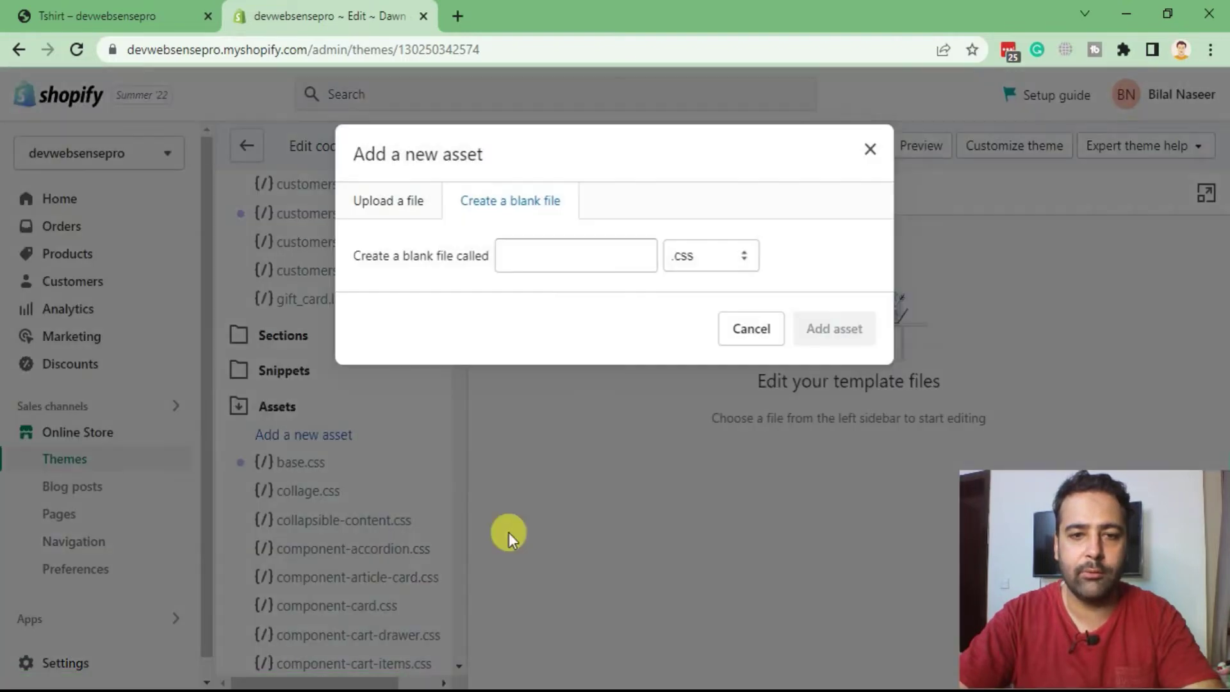
{"action": "left_click", "coordinate": [716, 254]}
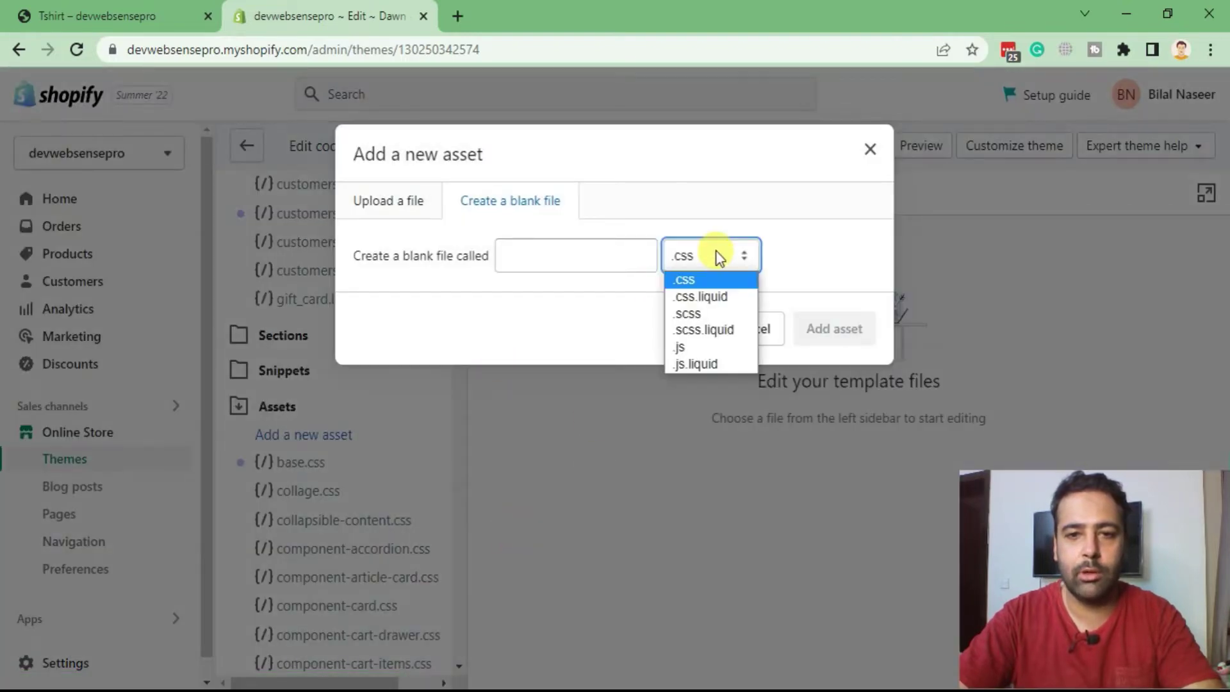
{"action": "left_click", "coordinate": [697, 349]}
{"action": "left_click", "coordinate": [544, 251]}
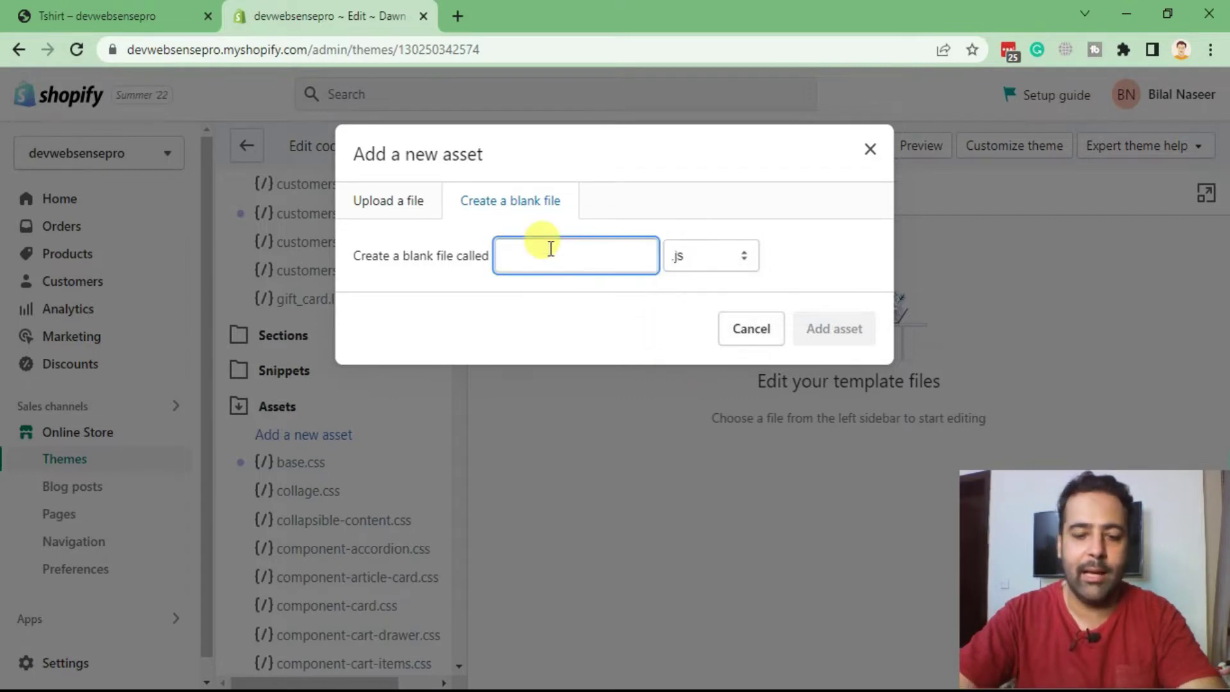
{"action": "type", "text": "flickity"}
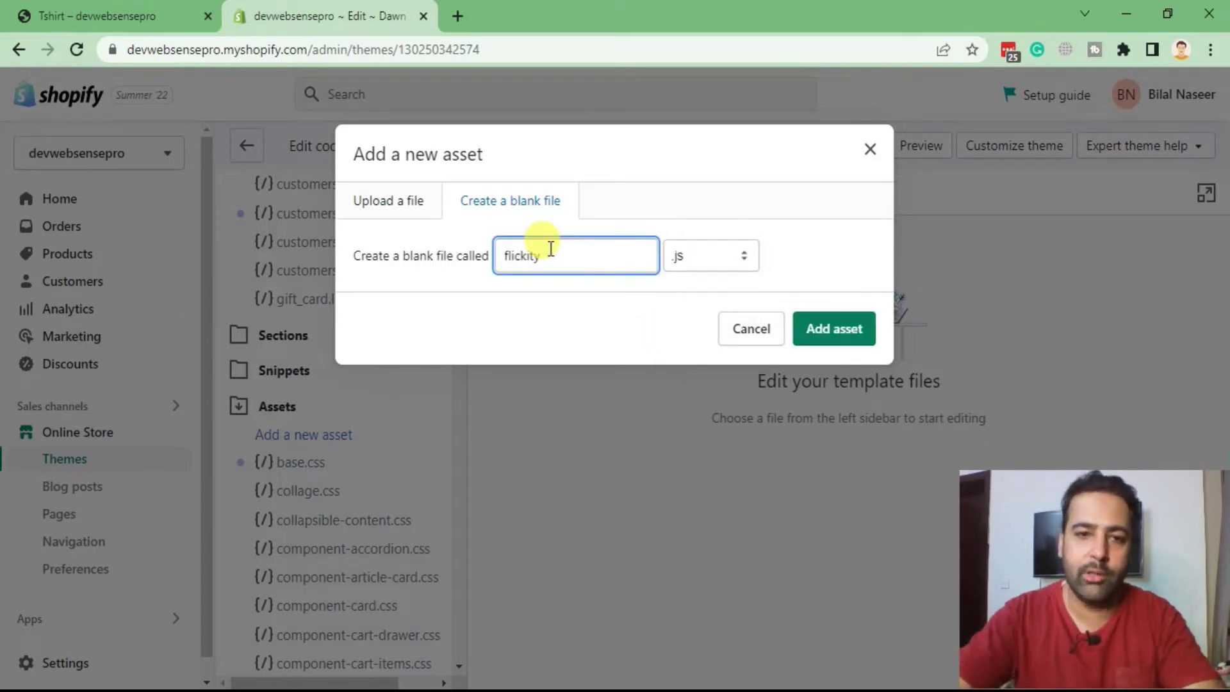
{"action": "left_click", "coordinate": [850, 332]}
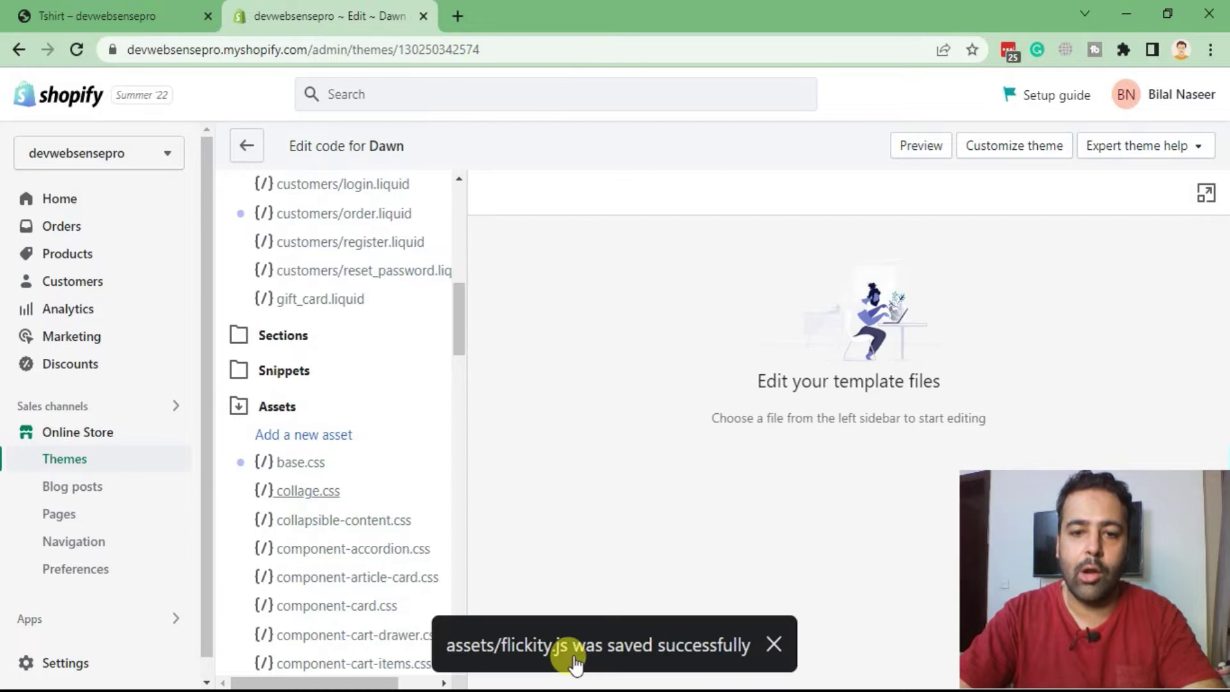
Step: Search files for 'flick' and open flickity.css and flickity.js, with flickity.css in front
{"action": "scroll", "coordinate": [416, 513], "scroll_direction": "up", "scroll_amount": 15}
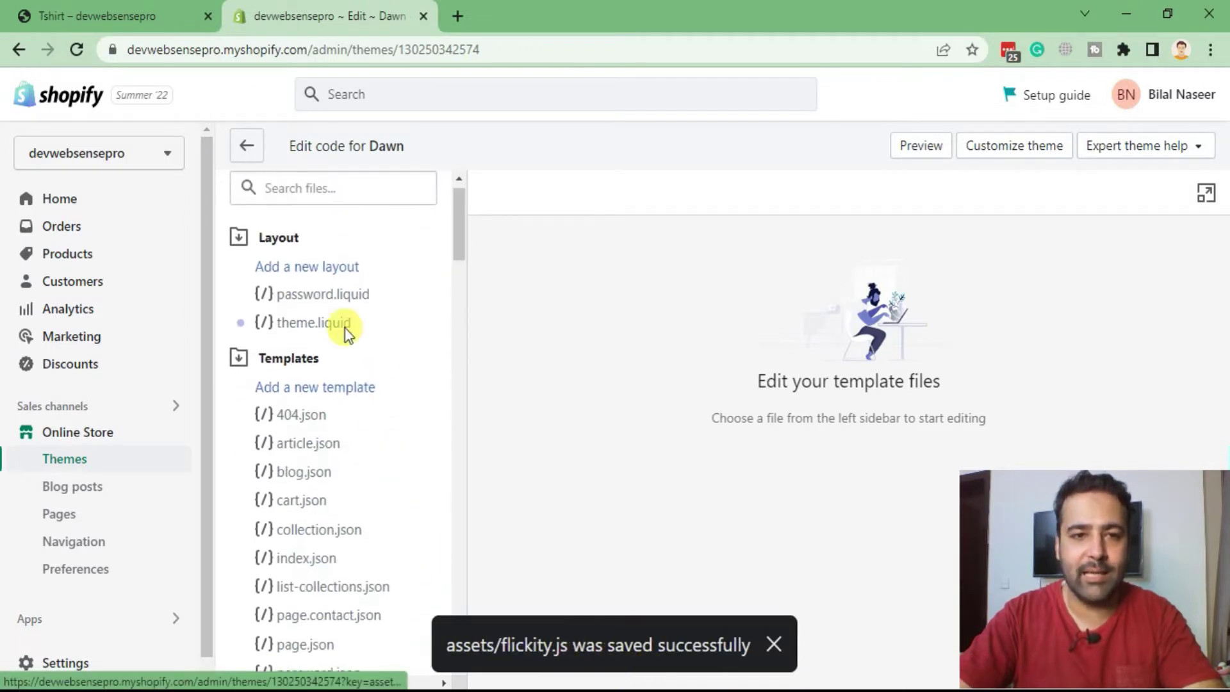
{"action": "scroll", "coordinate": [343, 329], "scroll_direction": "up", "scroll_amount": 1}
{"action": "left_click", "coordinate": [341, 202]}
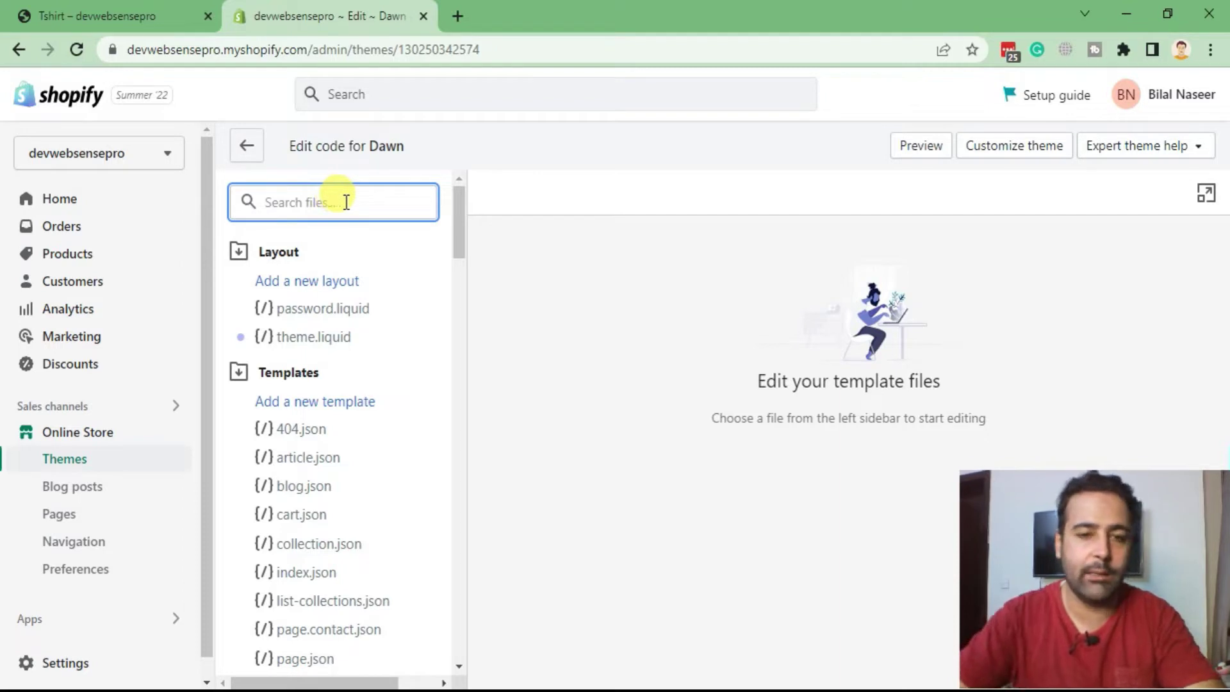
{"action": "type", "text": "flick"}
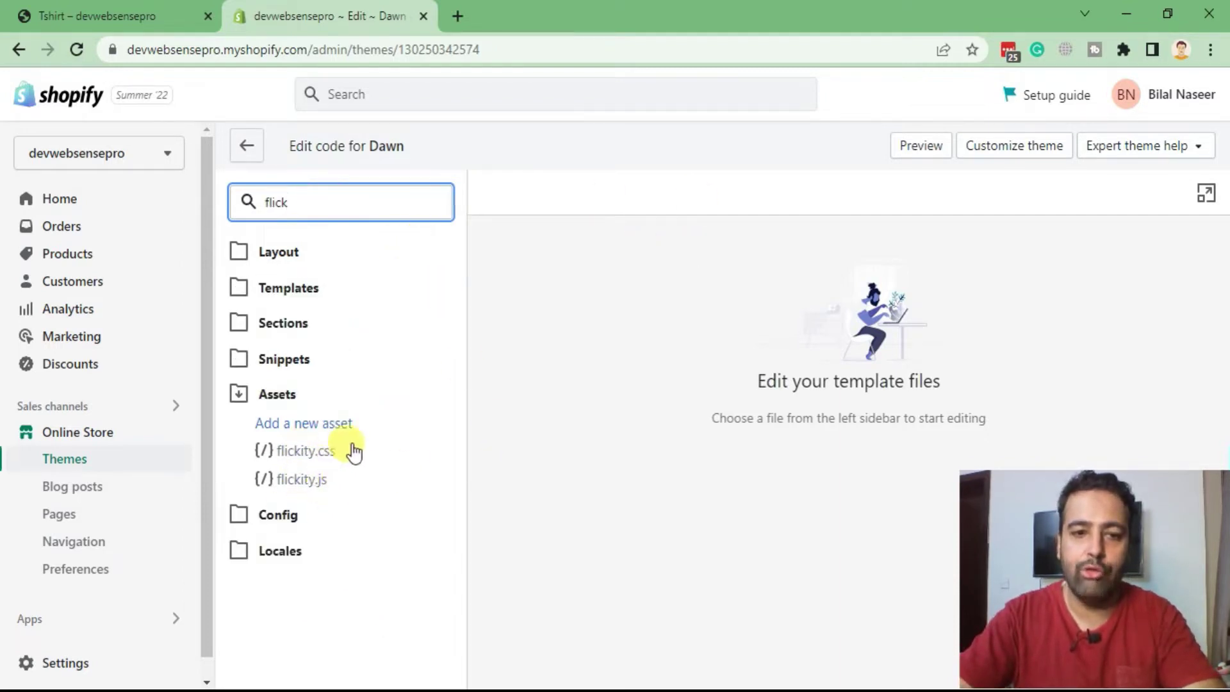
{"action": "left_click", "coordinate": [303, 456]}
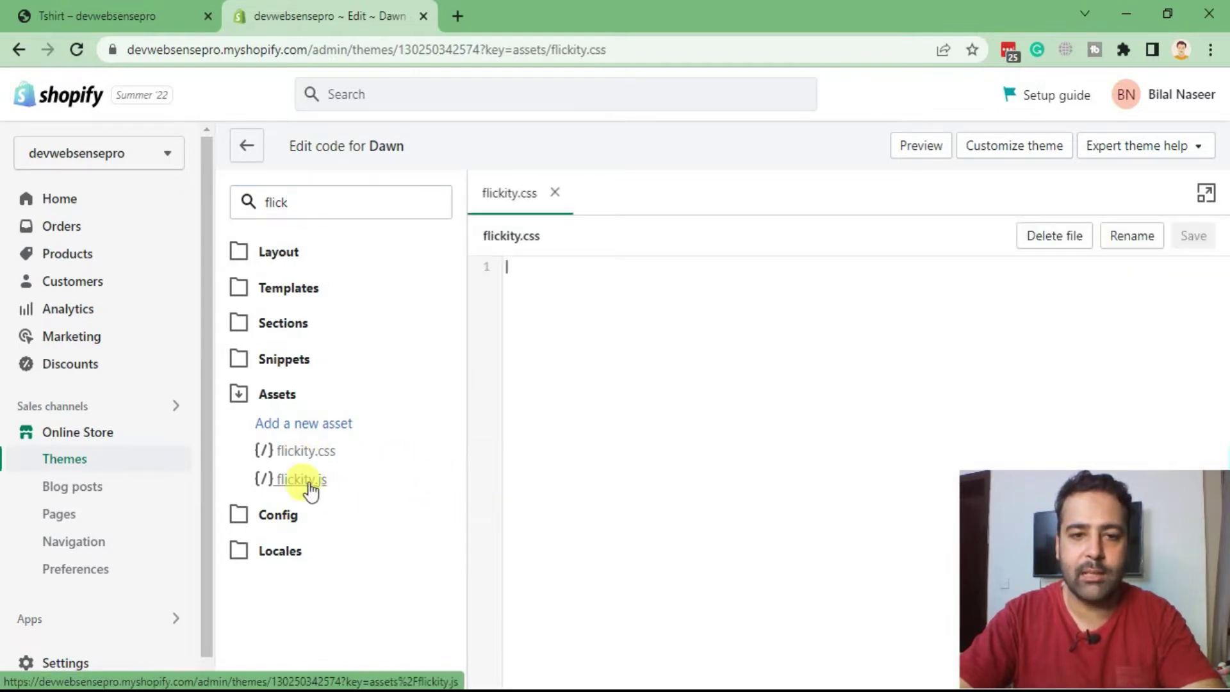
{"action": "left_click", "coordinate": [304, 482]}
{"action": "left_click", "coordinate": [506, 194]}
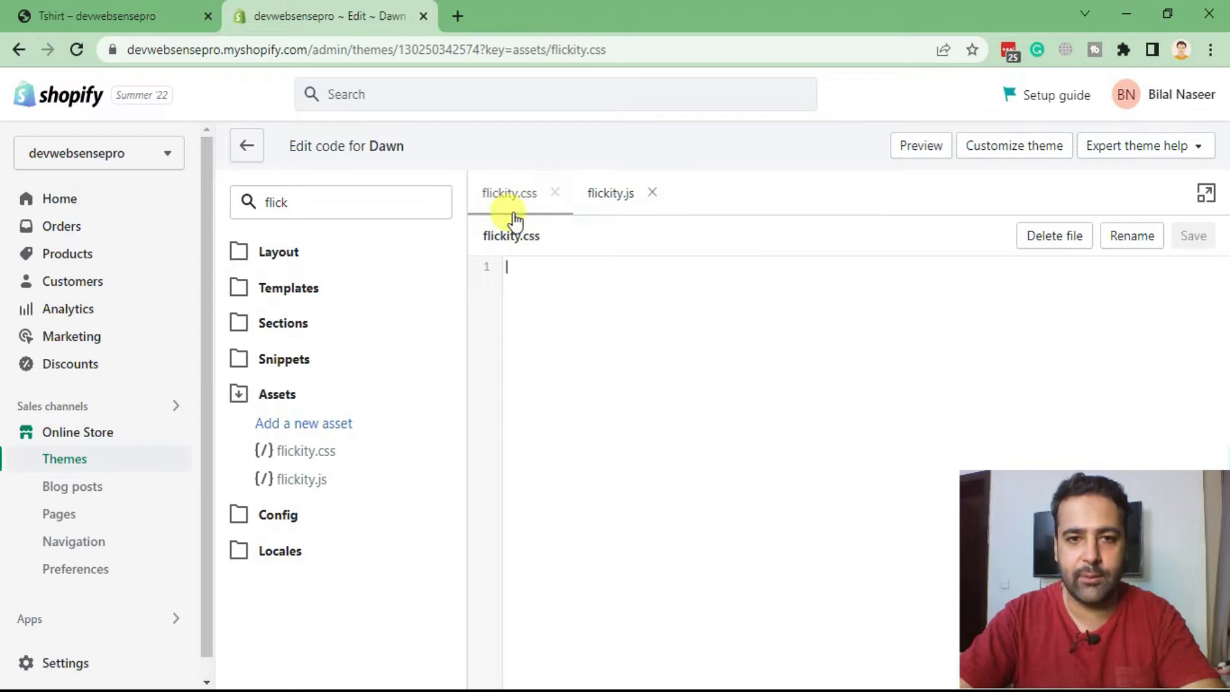
Step: Select all Flickity v2.2.2 styles in Notepad++'s local flickity.css, then go back to Chrome
{"action": "key", "text": "alt+Tab"}
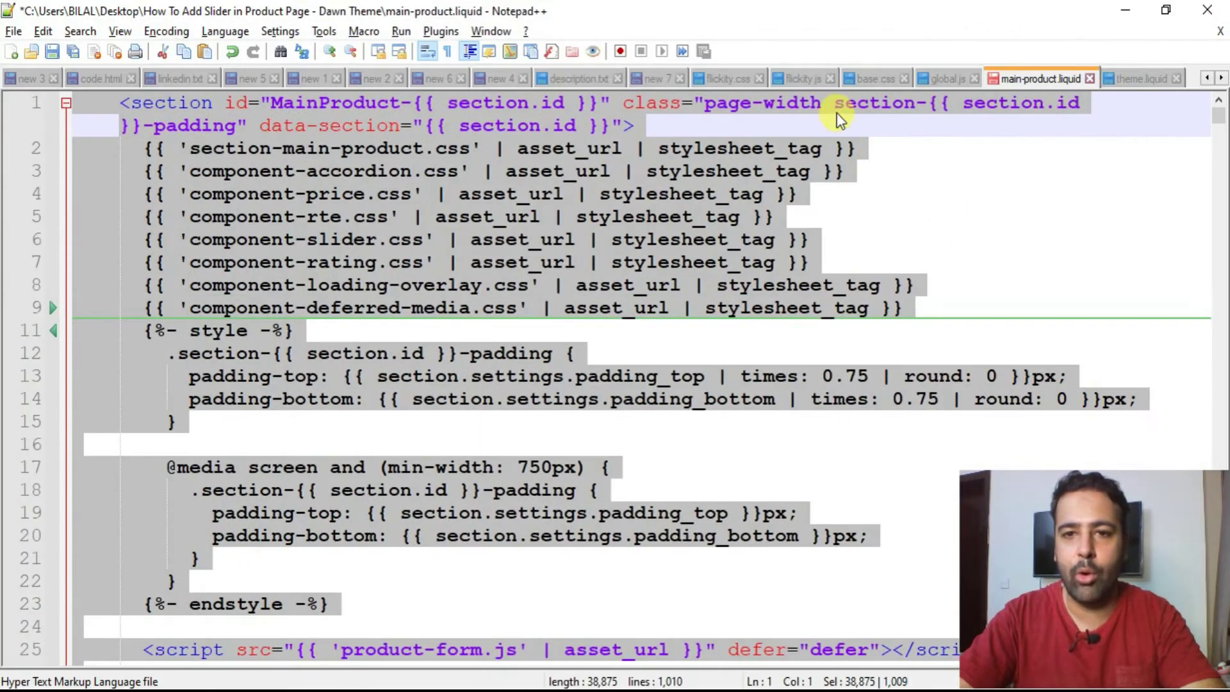
{"action": "left_click", "coordinate": [799, 76]}
{"action": "left_click", "coordinate": [720, 78]}
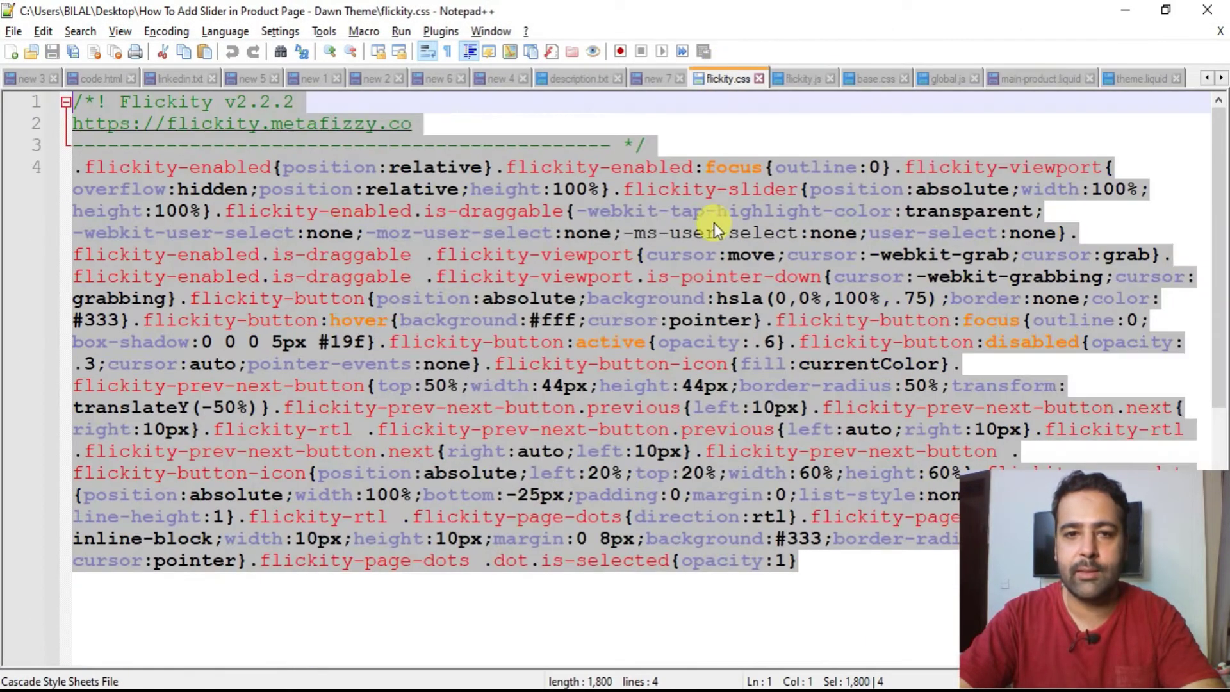
{"action": "left_click", "coordinate": [398, 319]}
{"action": "scroll", "coordinate": [506, 256], "scroll_direction": "down", "scroll_amount": 5}
{"action": "scroll", "coordinate": [506, 257], "scroll_direction": "up", "scroll_amount": 5}
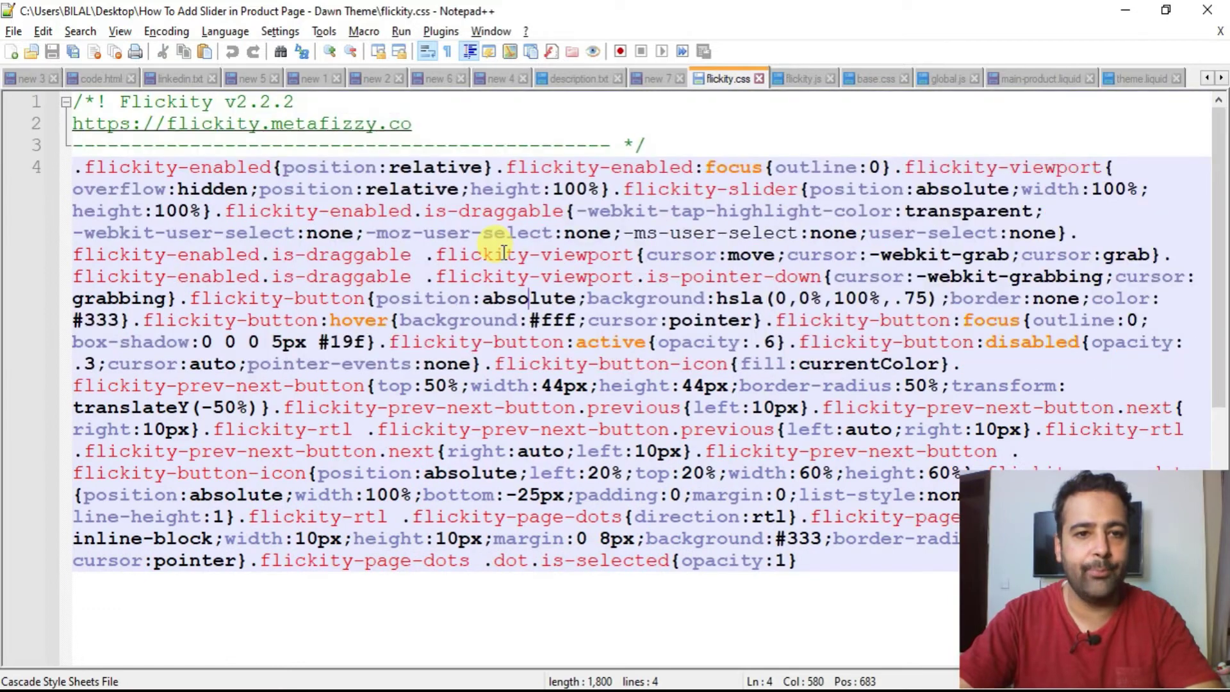
{"action": "key", "text": "ctrl+a"}
{"action": "key", "text": "alt+Tab"}
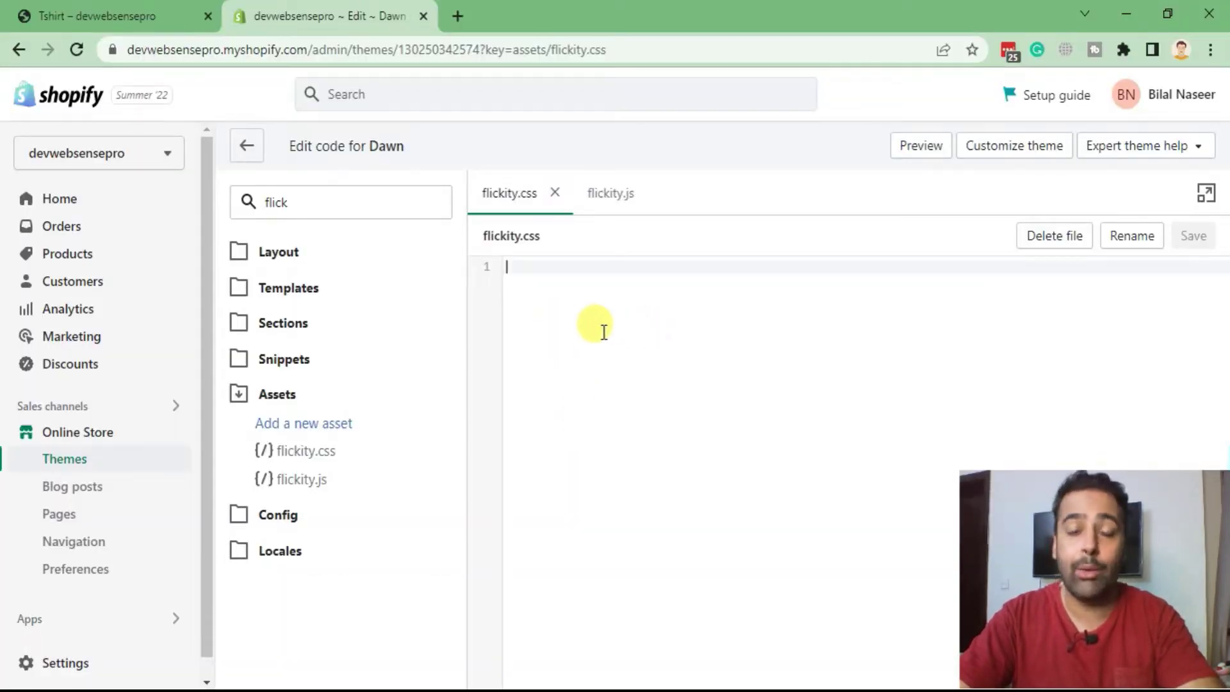
Step: Paste the Flickity stylesheet into the flickity.css asset and save it
{"action": "key", "text": "ctrl+v"}
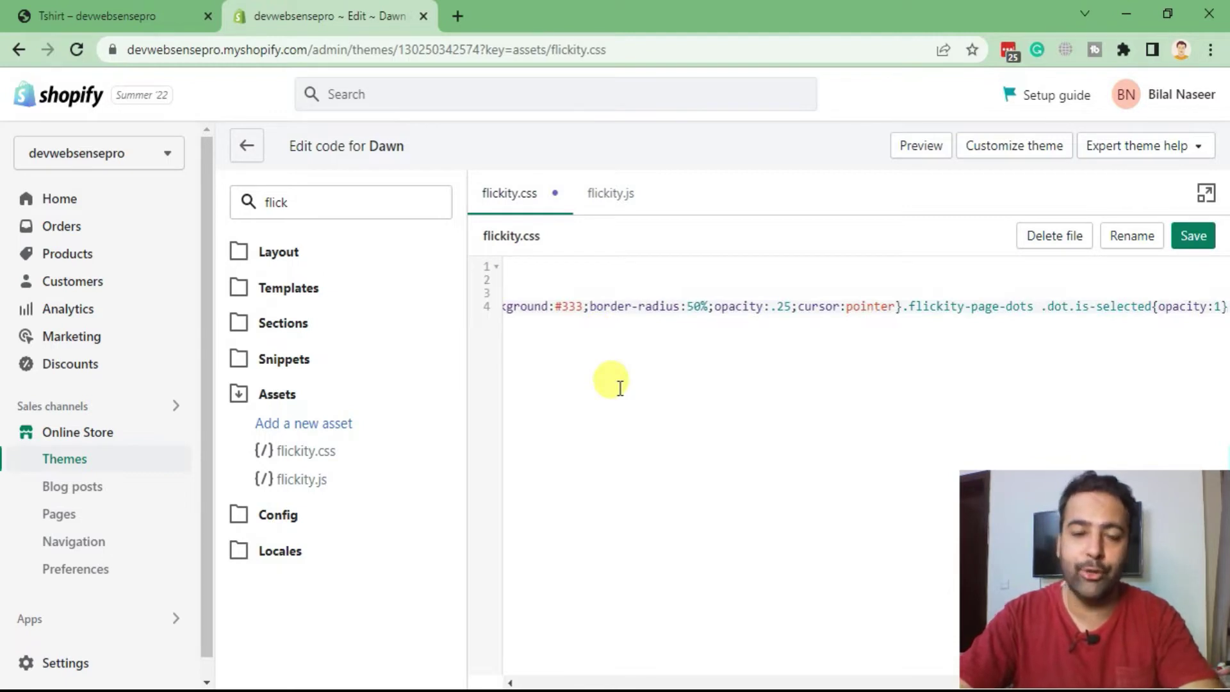
{"action": "mouse_move", "coordinate": [538, 684]}
{"action": "left_mouse_down"}
{"action": "mouse_move", "coordinate": [868, 684]}
{"action": "mouse_move", "coordinate": [522, 683]}
{"action": "left_mouse_up"}
{"action": "left_click", "coordinate": [611, 442]}
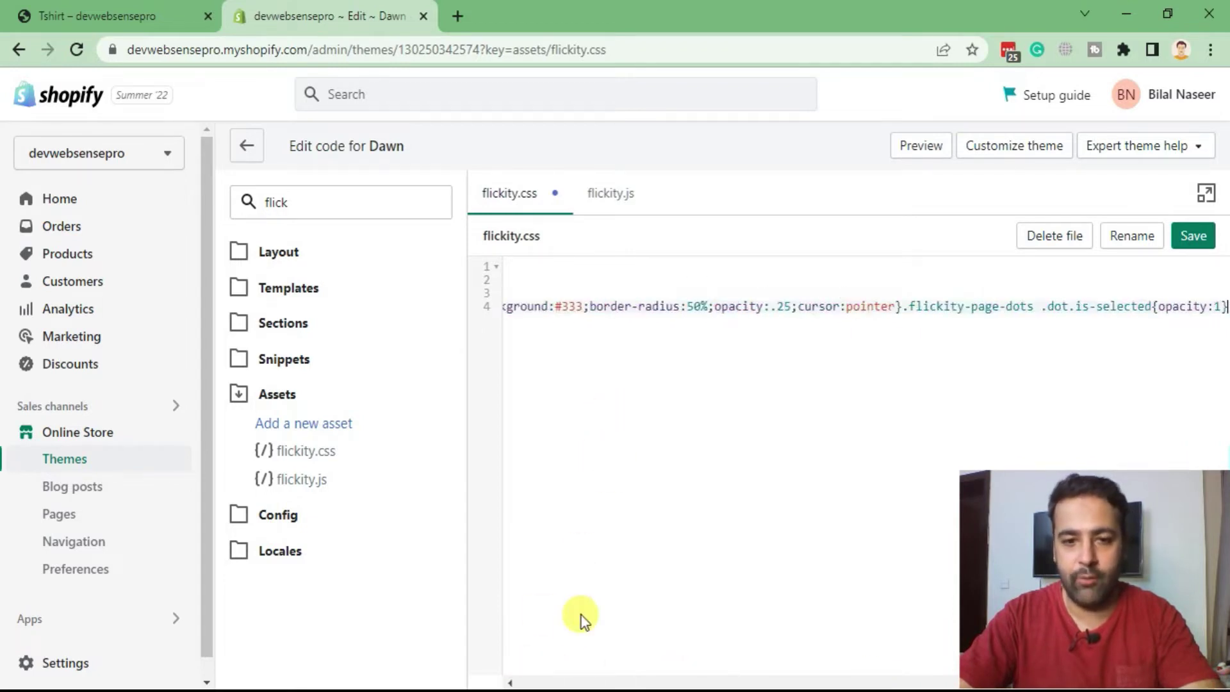
{"action": "scroll", "coordinate": [534, 684], "scroll_direction": "left", "scroll_amount": 5}
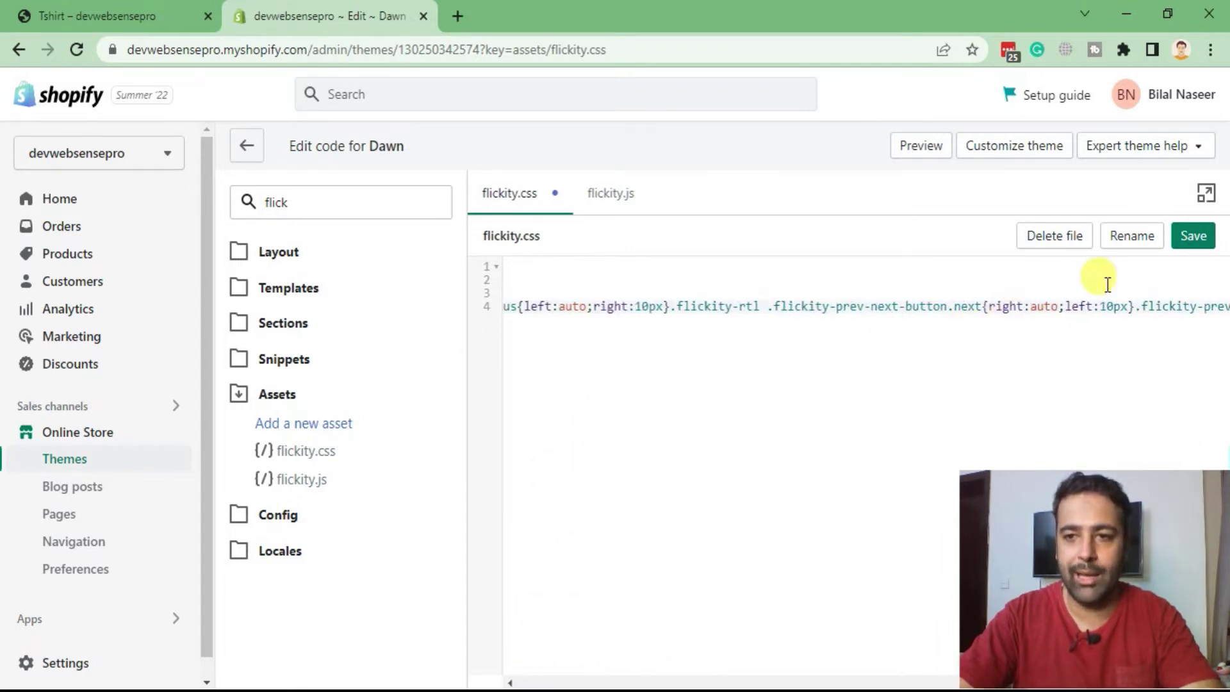
{"action": "left_click", "coordinate": [1193, 247]}
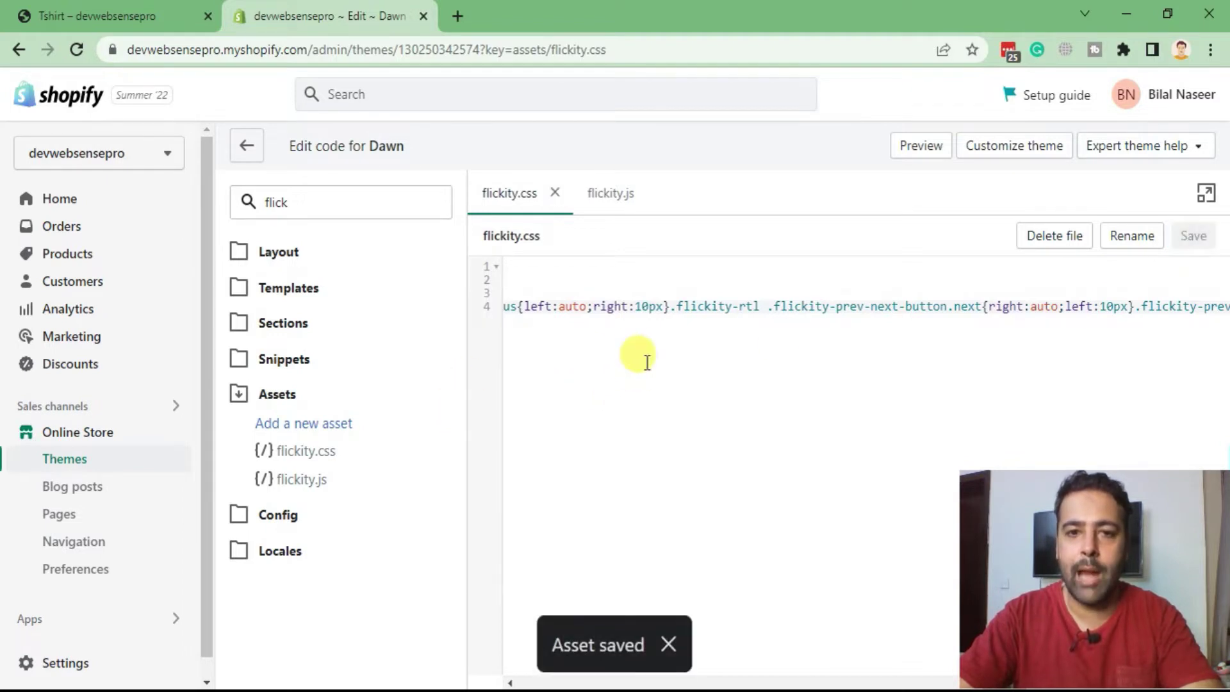
Step: Paste the Flickity JavaScript from Notepad++ into Shopify's empty flickity.js asset and save
{"action": "left_click", "coordinate": [608, 195]}
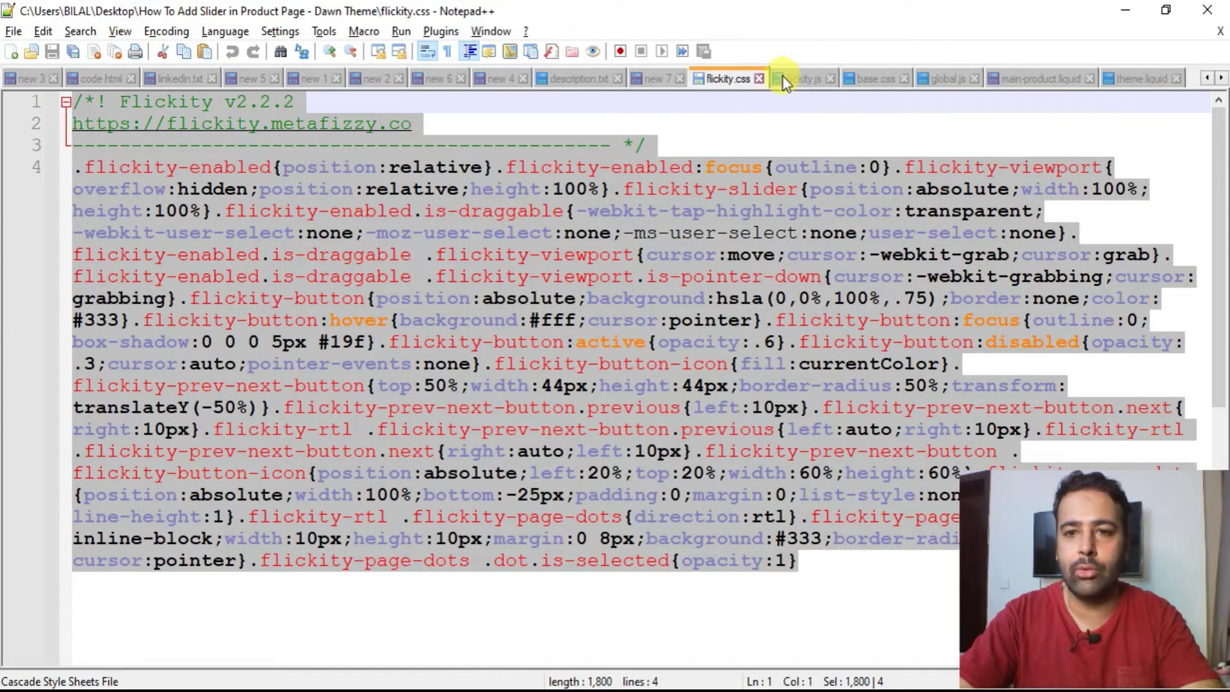
{"action": "left_click", "coordinate": [782, 79]}
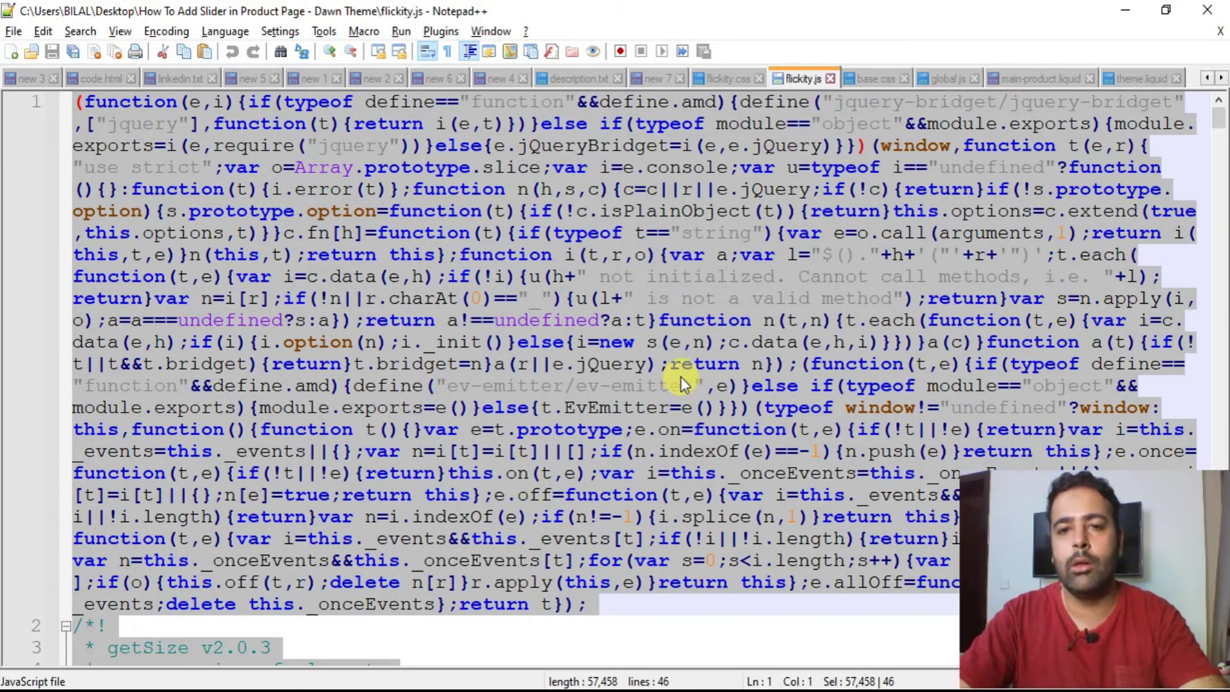
{"action": "key", "text": "alt+Tab"}
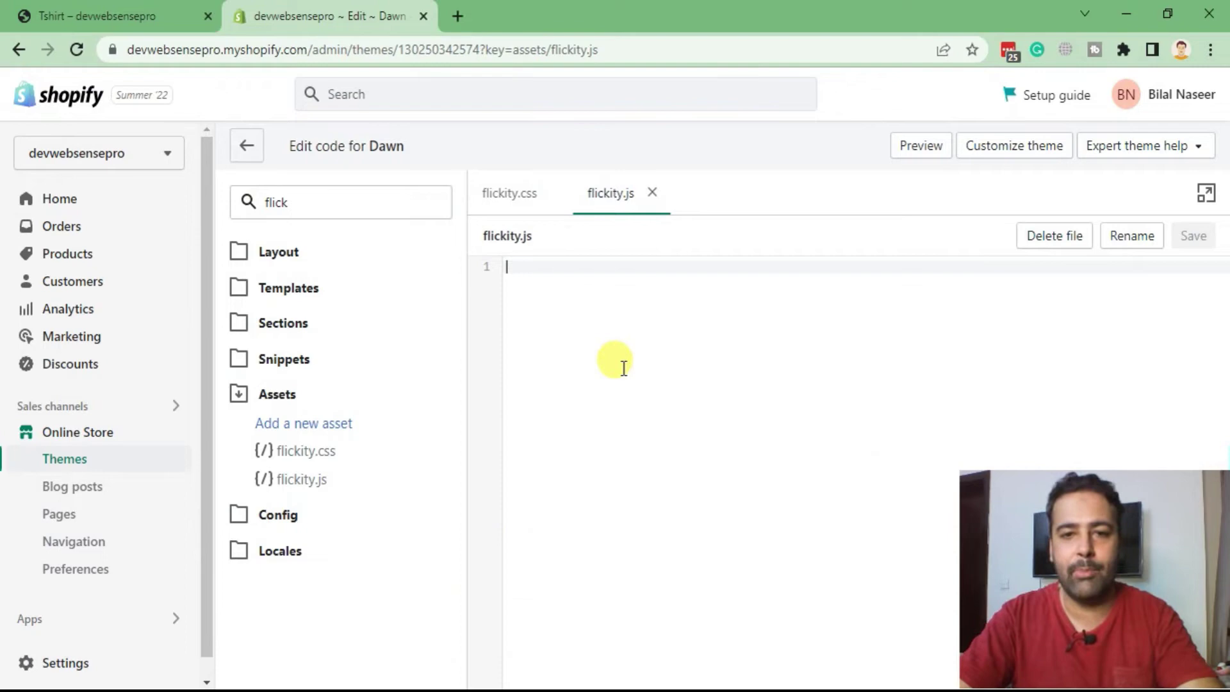
{"action": "key", "text": "ctrl+v"}
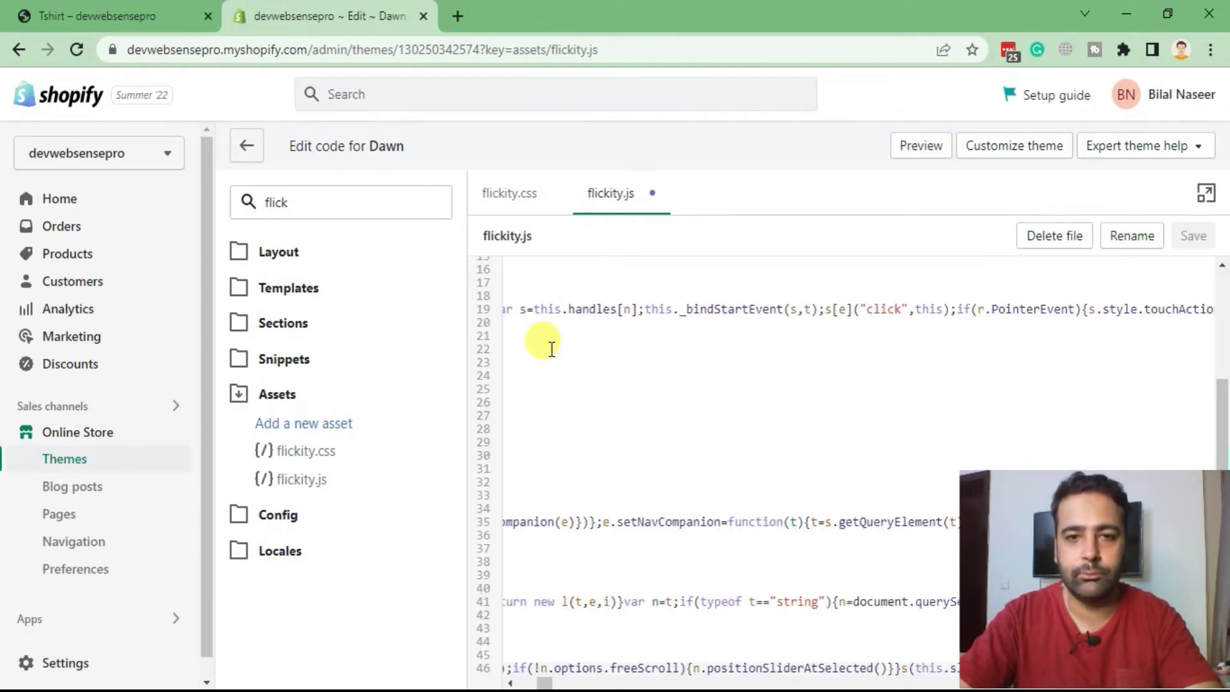
{"action": "left_click", "coordinate": [1185, 237]}
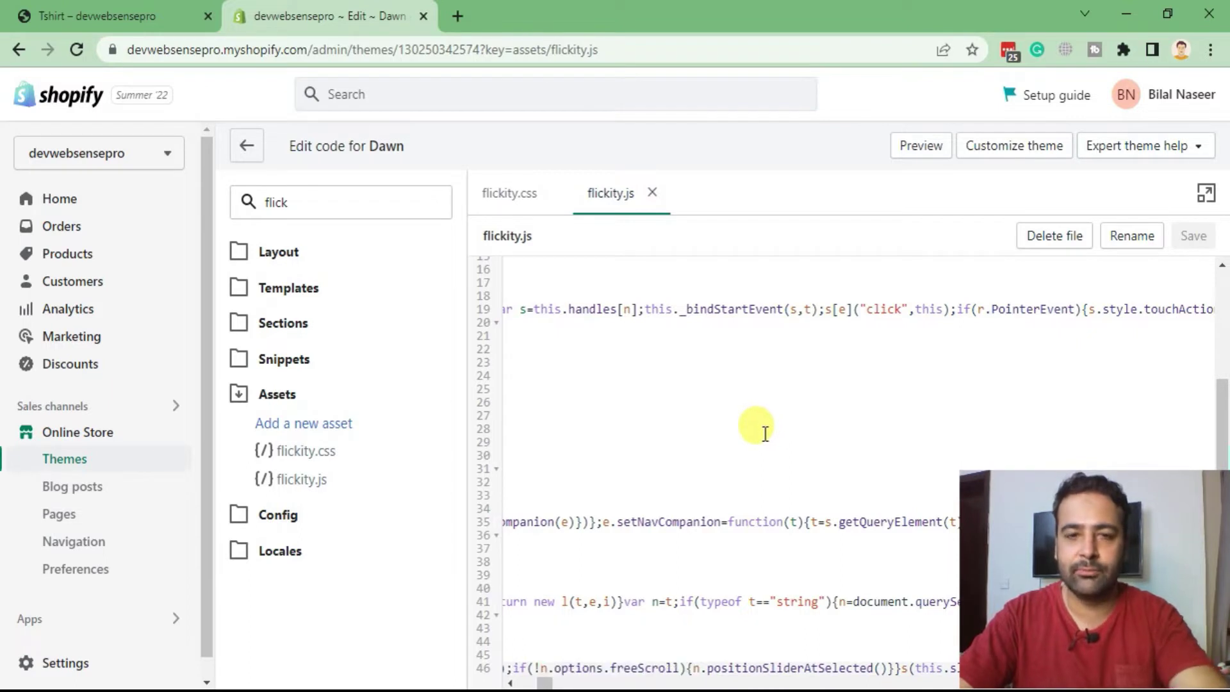
Step: Search the theme files for 'them' and open theme.liquid under Layout
{"action": "left_click_drag", "start_coordinate": [321, 207], "coordinate": [232, 210]}
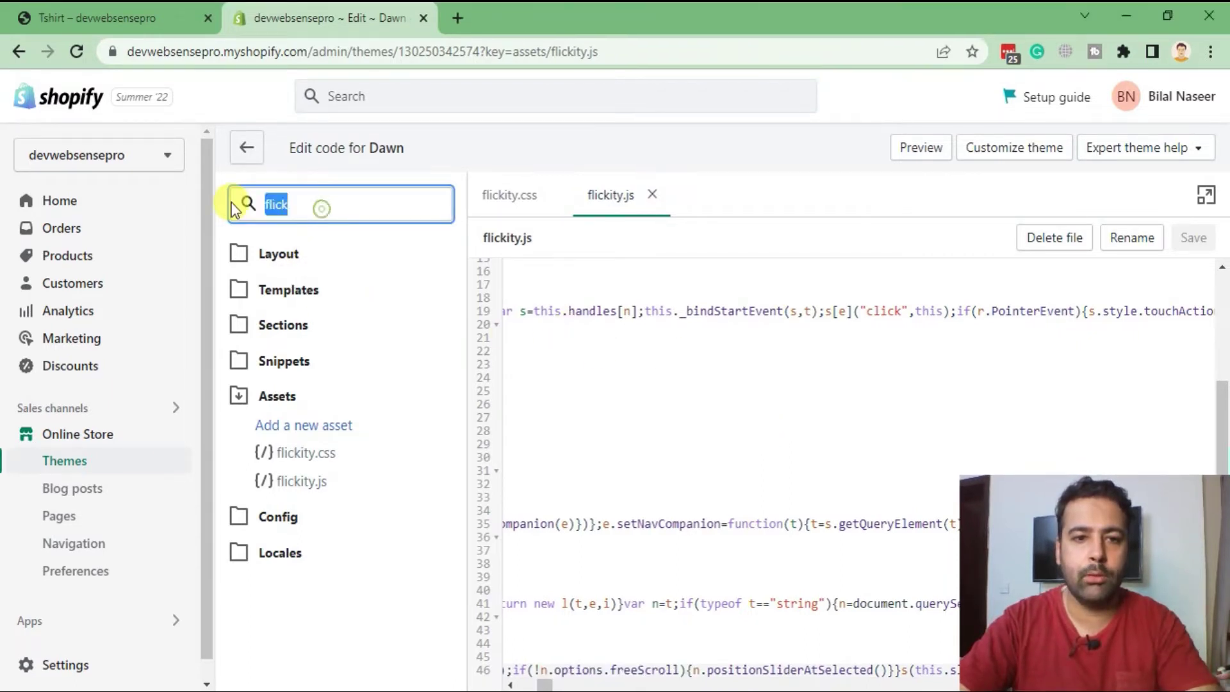
{"action": "left_click", "coordinate": [232, 210]}
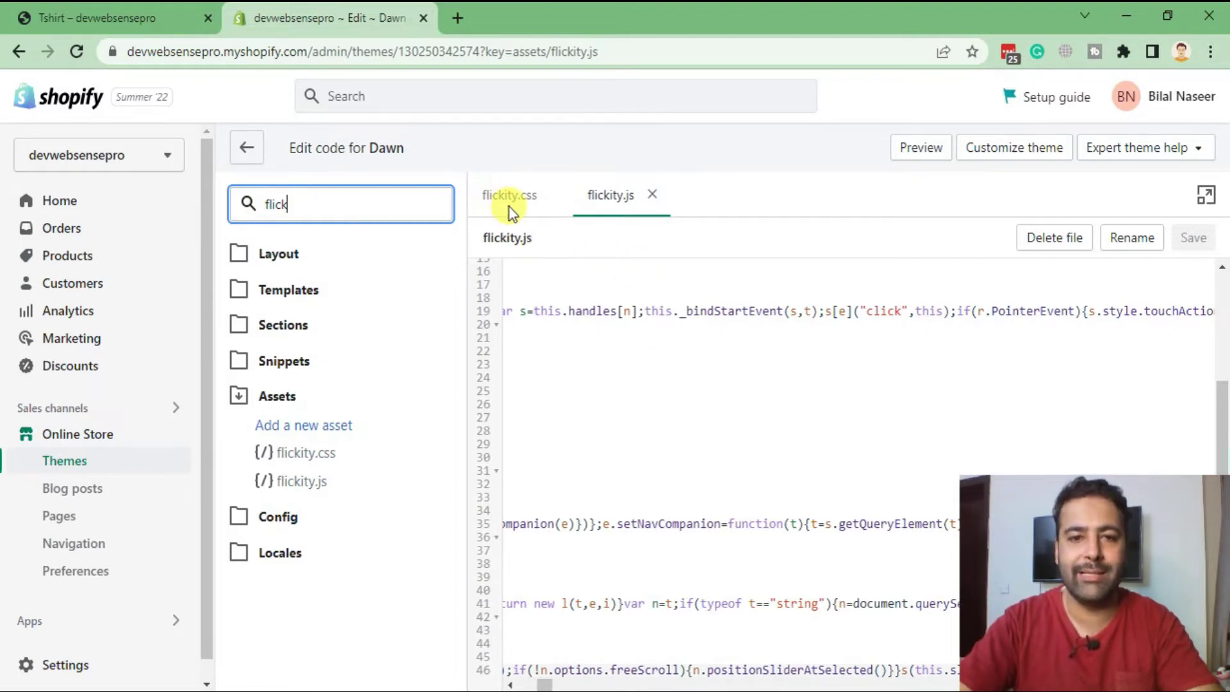
{"action": "type", "text": "theme"}
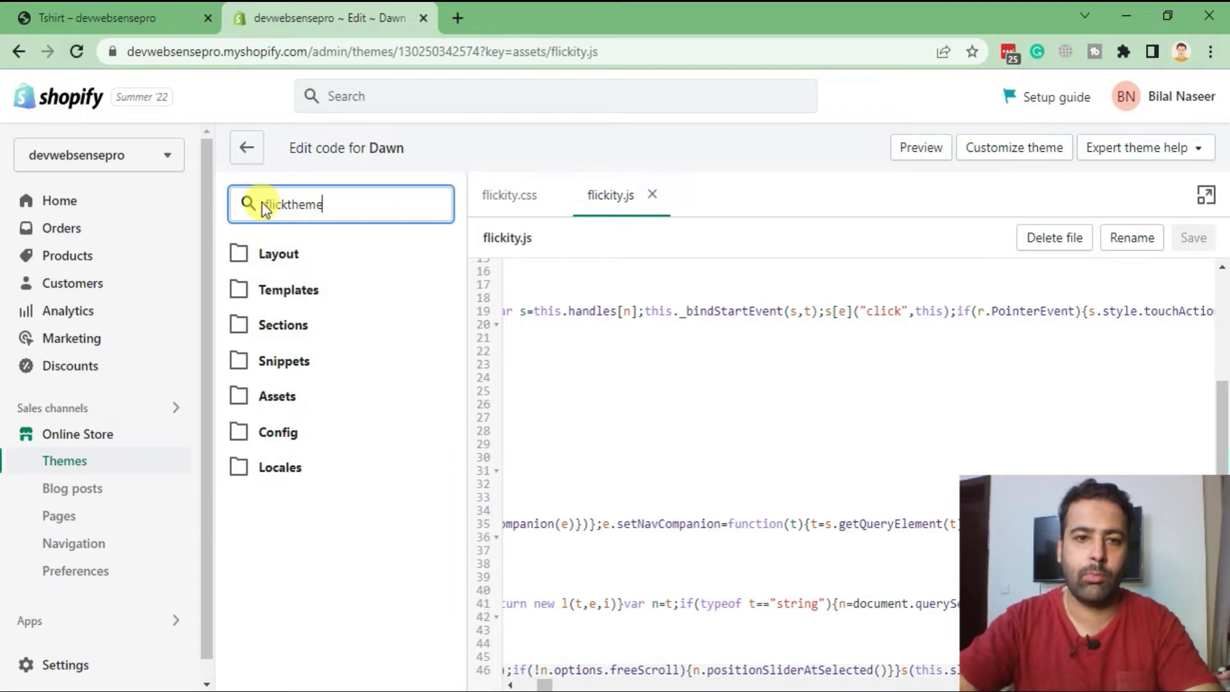
{"action": "key", "text": "BackSpace"}
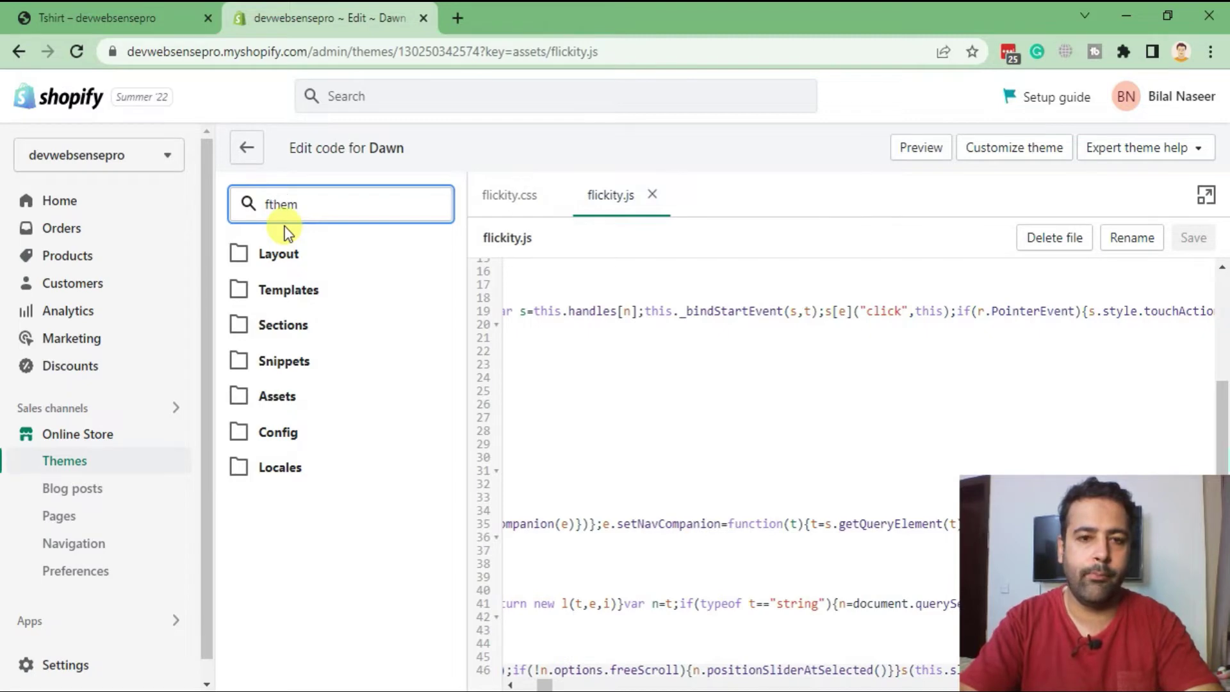
{"action": "key", "text": "BackSpace"}
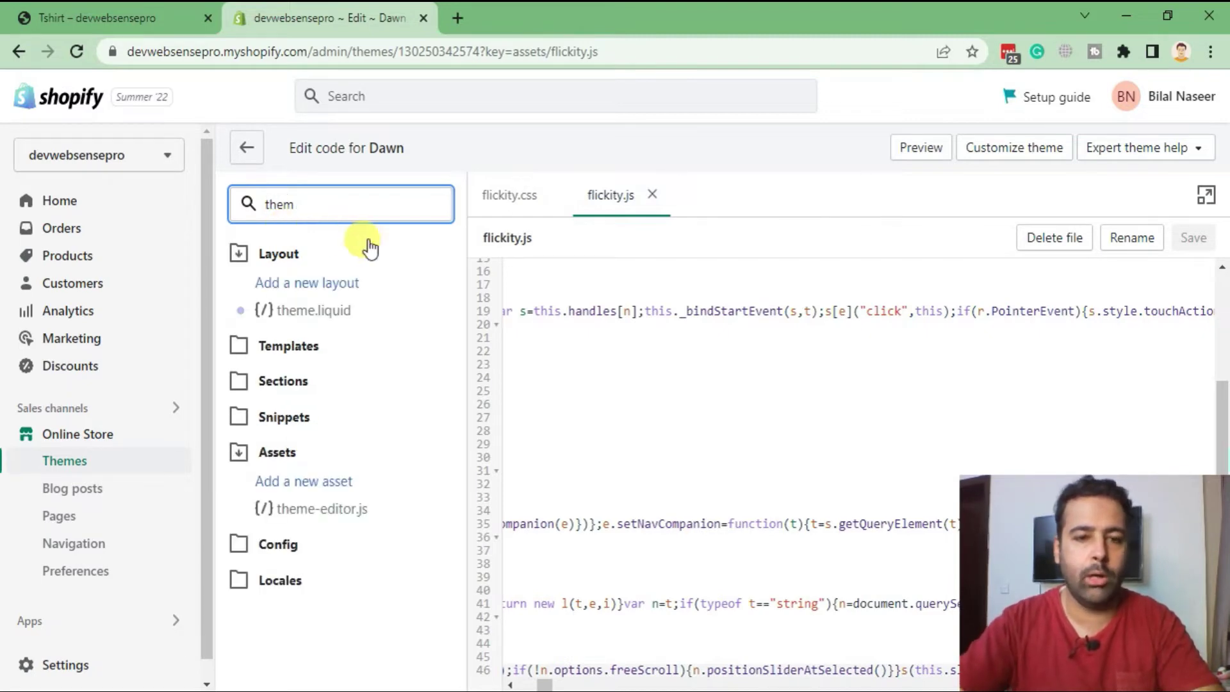
{"action": "left_click", "coordinate": [309, 312]}
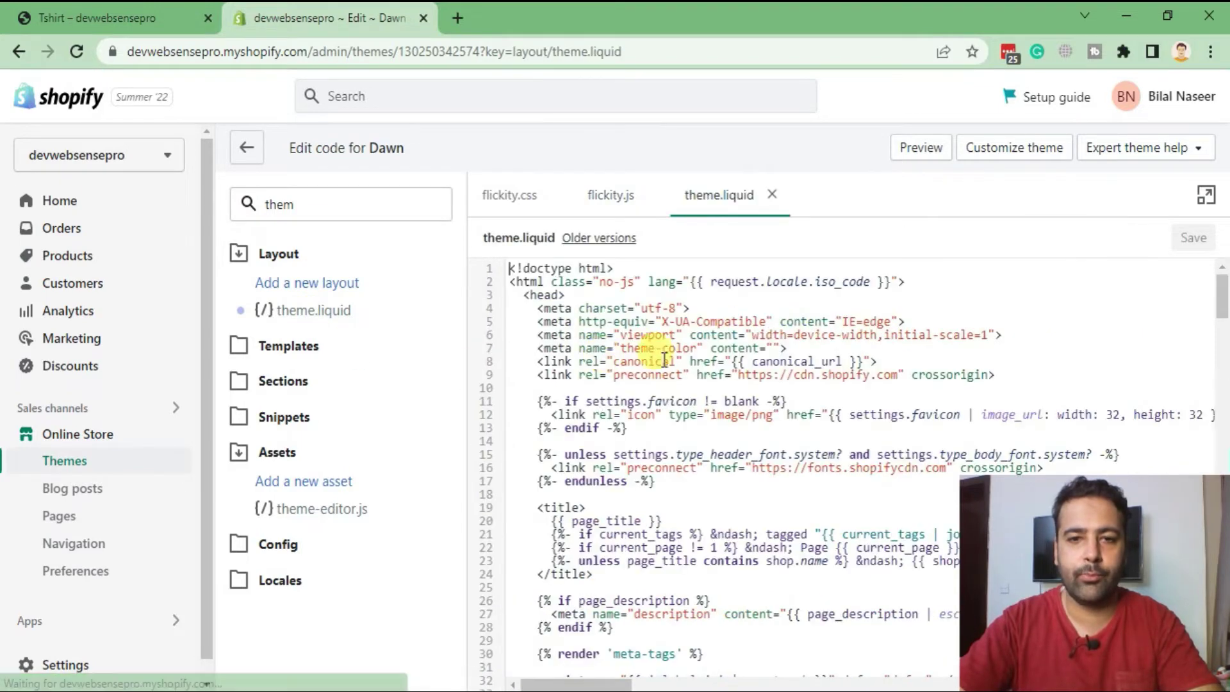
{"action": "left_click", "coordinate": [608, 387]}
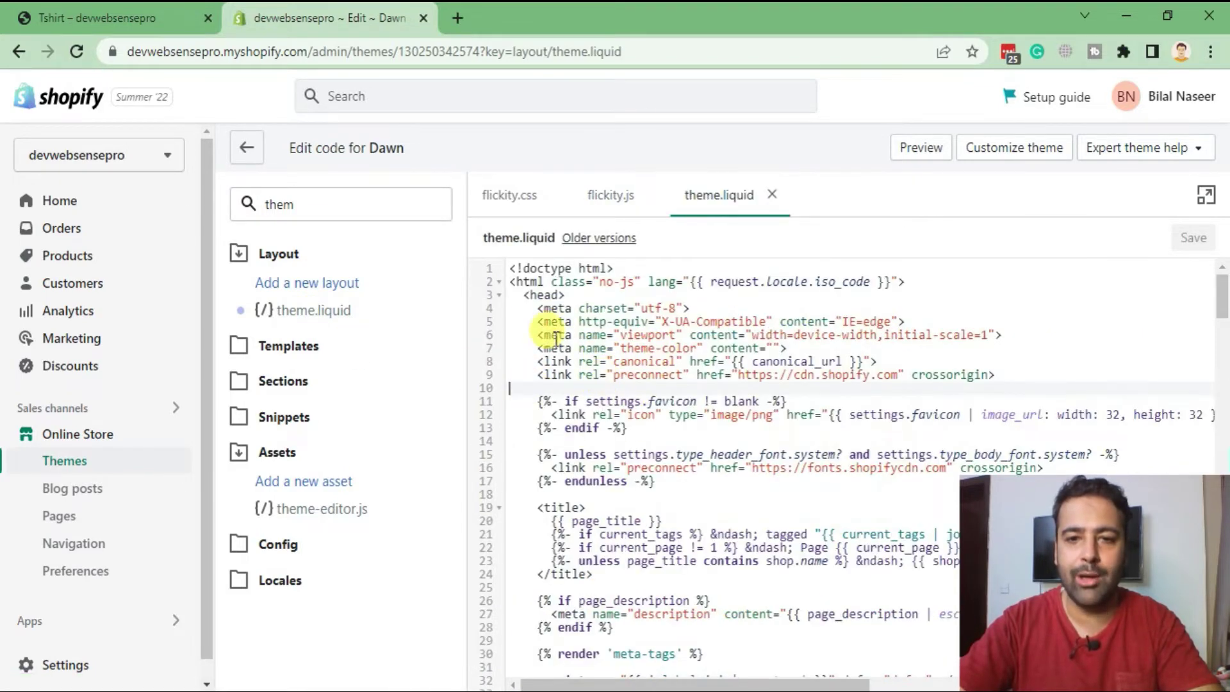
Step: Insert blank lines after the preconnect link on line 9 of theme.liquid's head
{"action": "left_click", "coordinate": [527, 296]}
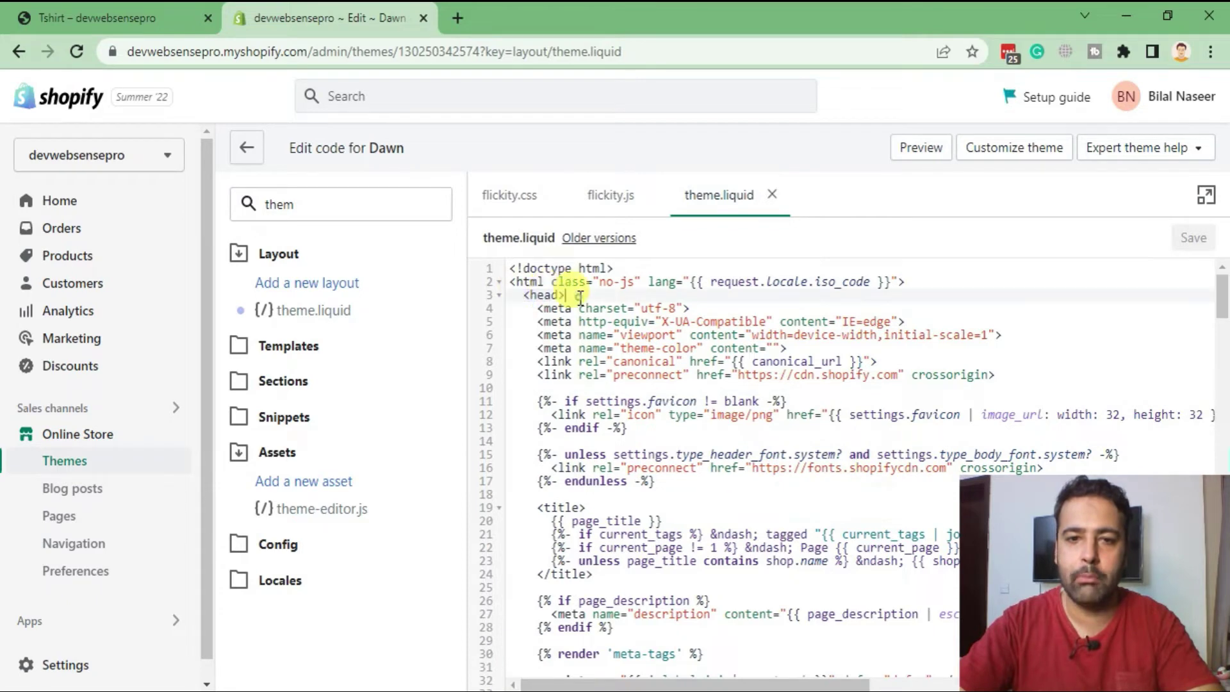
{"action": "left_click", "coordinate": [544, 387]}
{"action": "double_click", "coordinate": [551, 296]}
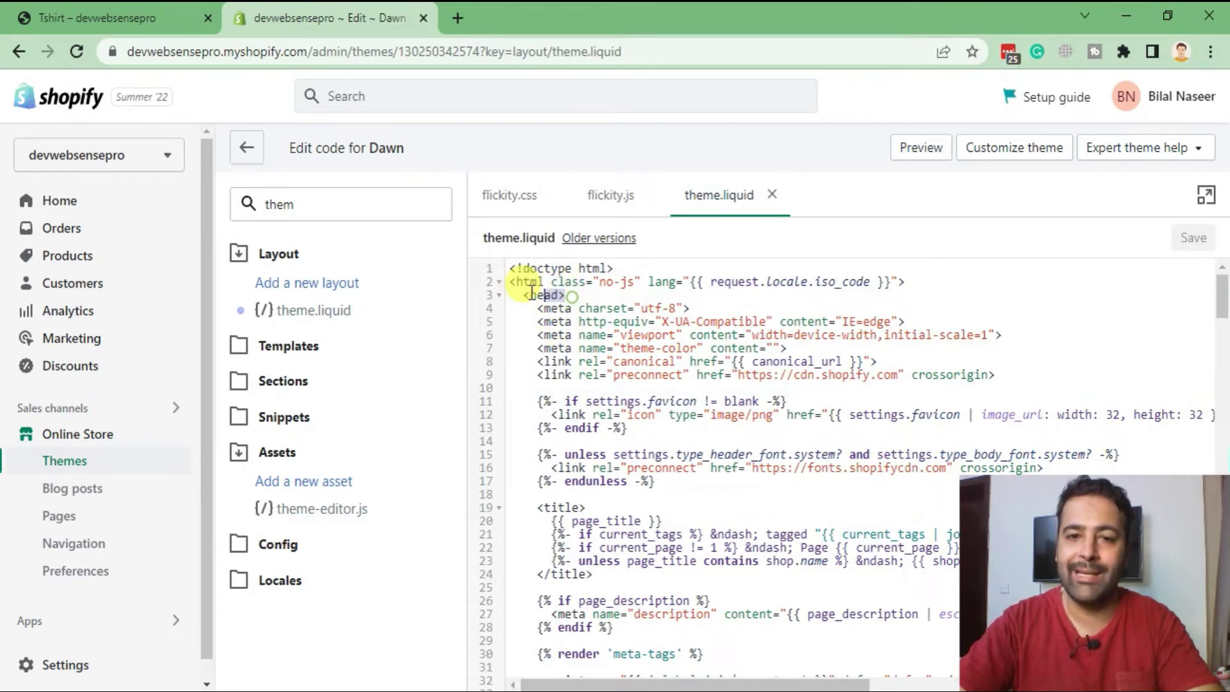
{"action": "left_click", "coordinate": [522, 388]}
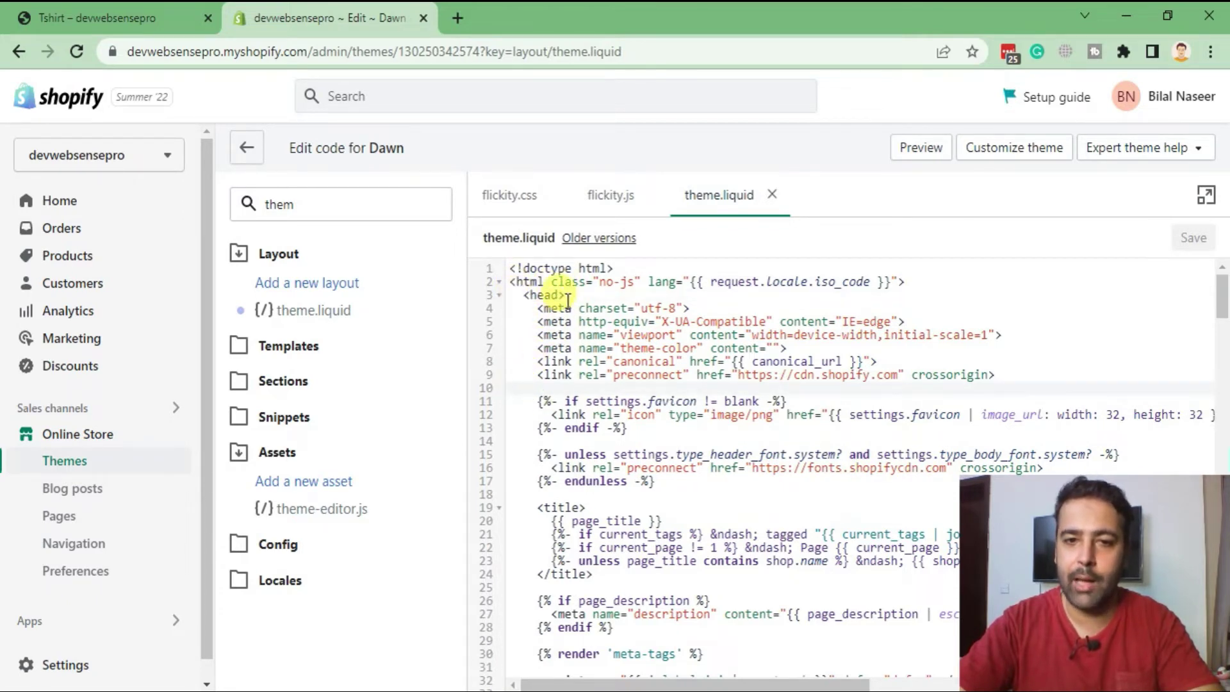
{"action": "triple_click", "coordinate": [556, 378]}
{"action": "key", "text": "Right"}
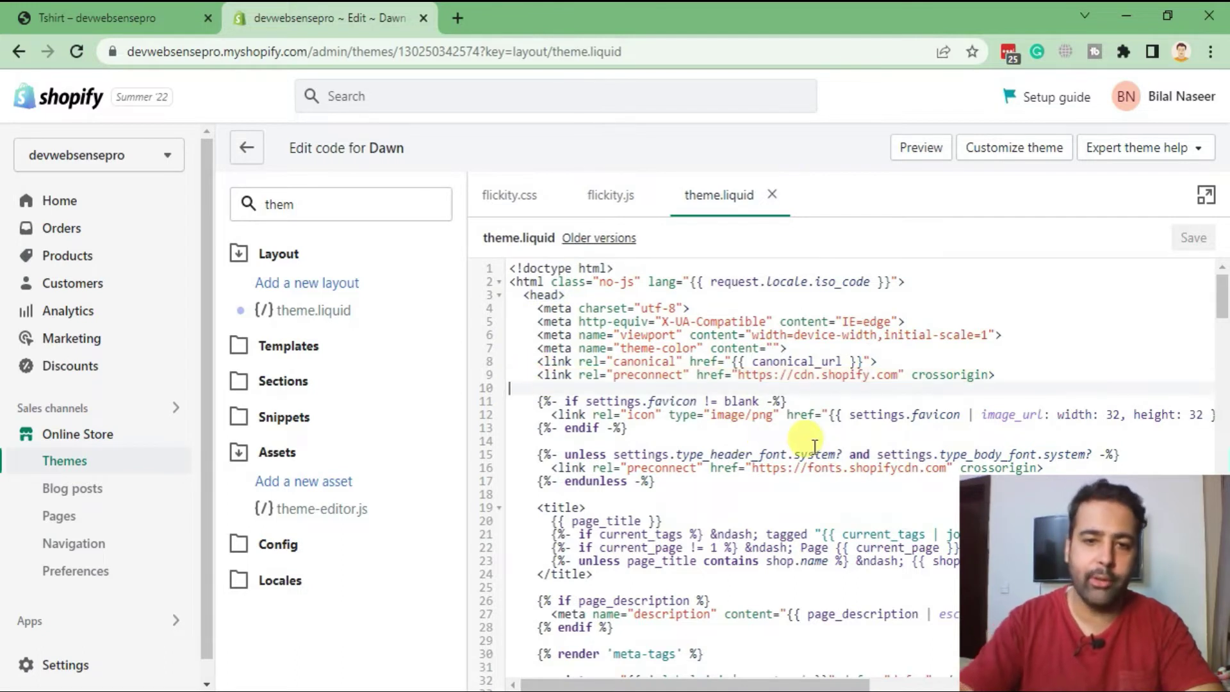
{"action": "key", "text": "Return"}
{"action": "key", "text": "Return"}
{"action": "key", "text": "Up"}
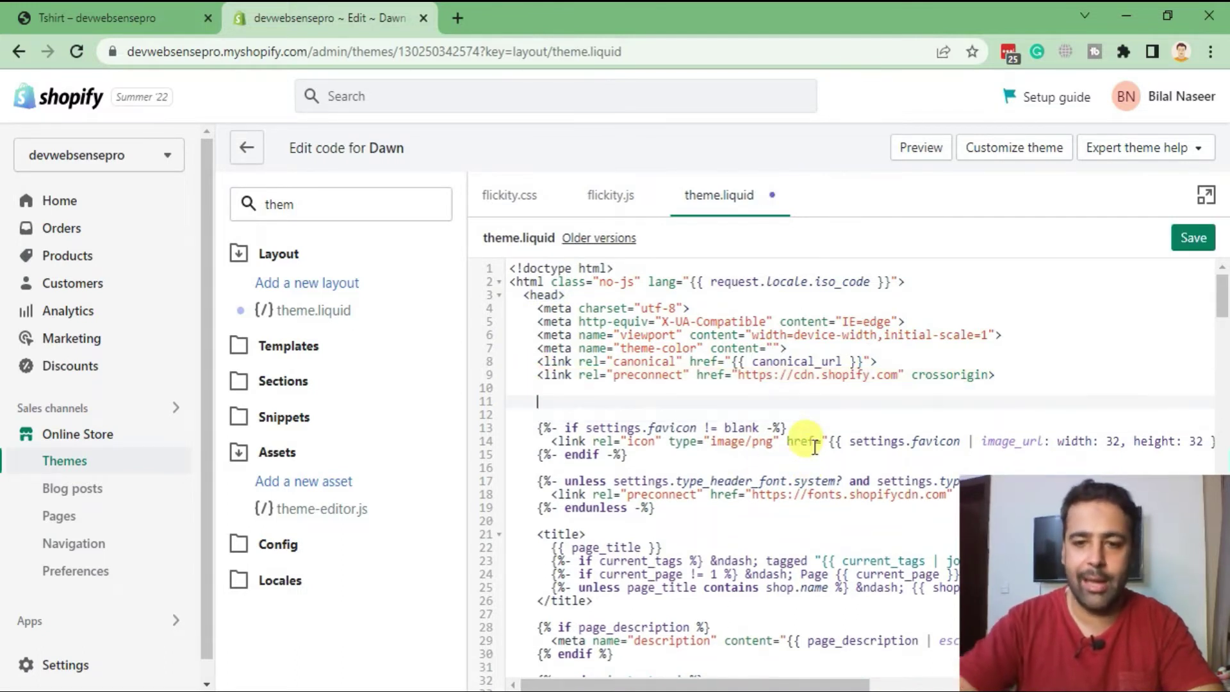
Step: Copy the flickity.css and flickity.js tag lines from Notepad++ into theme.liquid's head
{"action": "key", "text": "alt+Tab"}
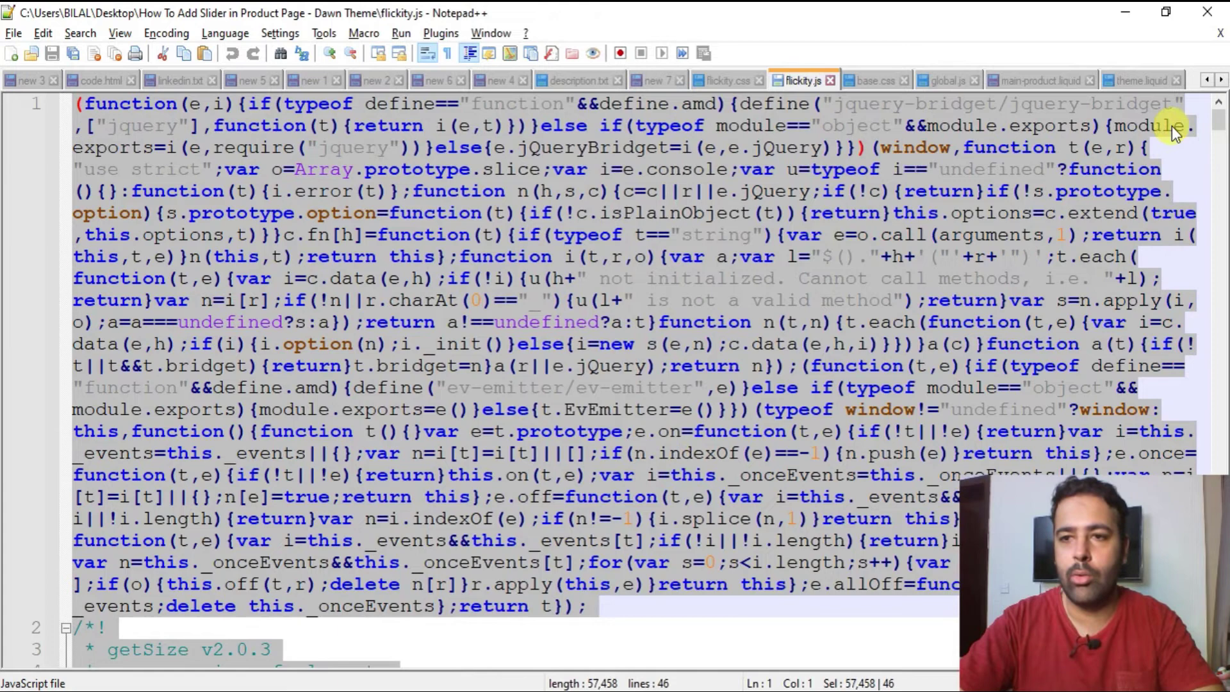
{"action": "left_click", "coordinate": [1147, 80]}
{"action": "key", "text": "ctrl+End"}
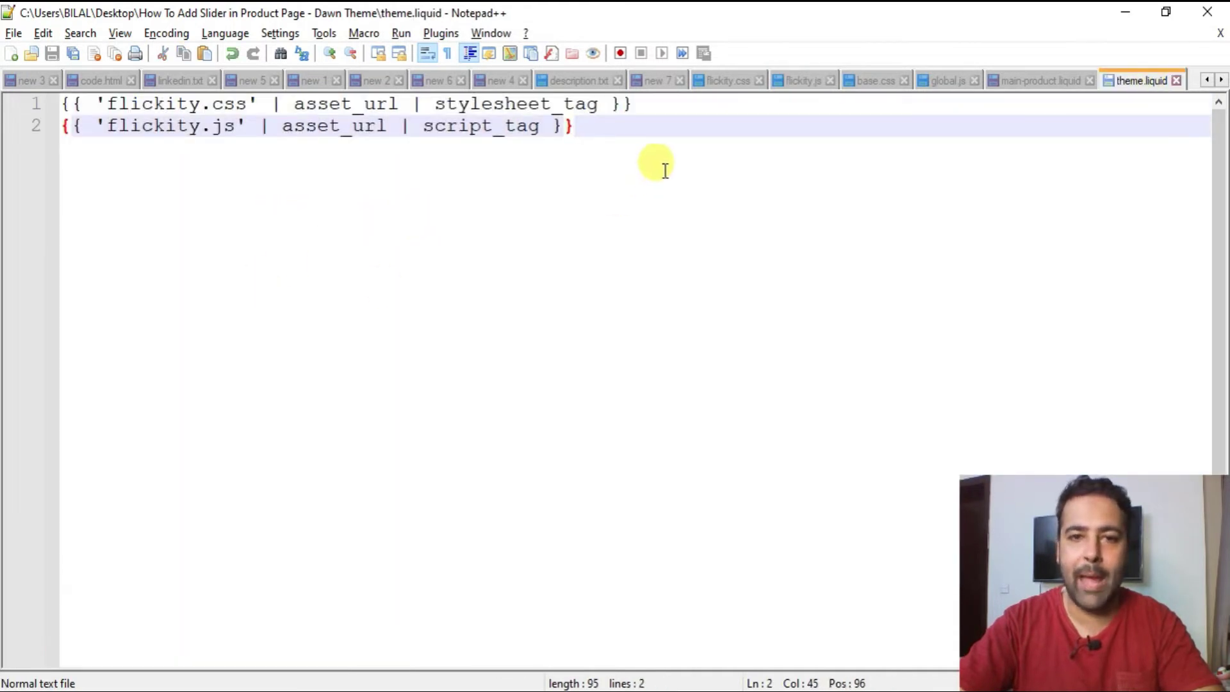
{"action": "left_click_drag", "start_coordinate": [254, 142], "coordinate": [68, 88]}
{"action": "left_click", "coordinate": [707, 150]}
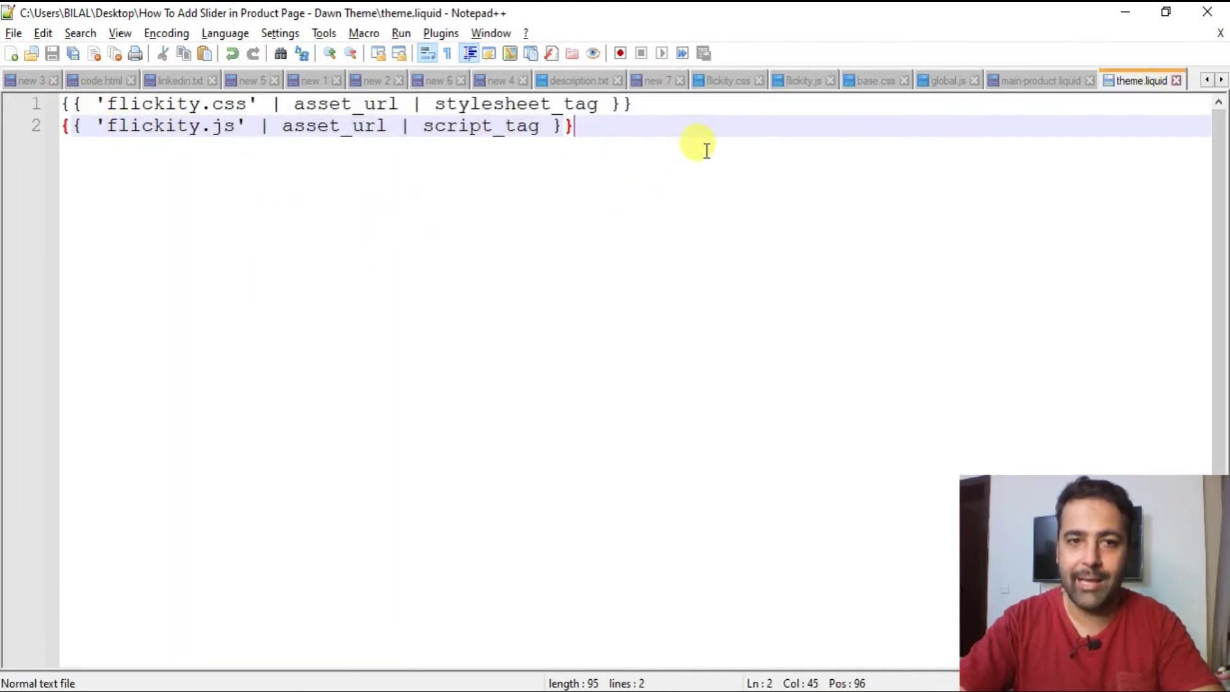
{"action": "left_click", "coordinate": [63, 103], "text": "shift"}
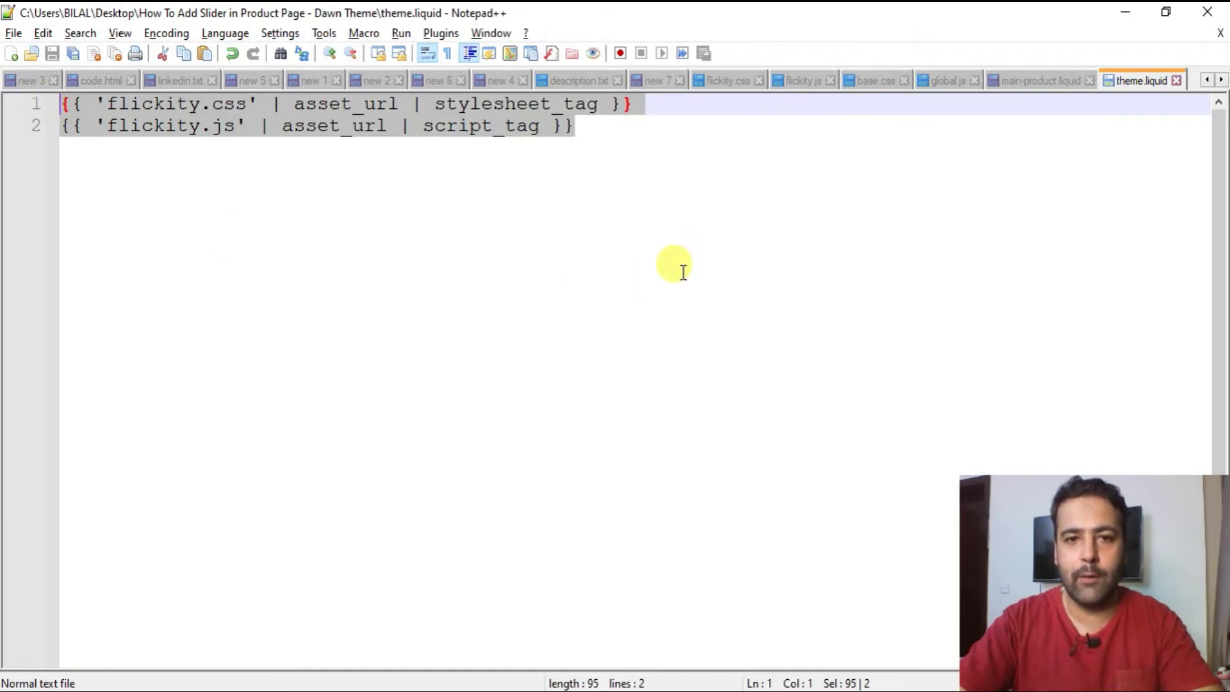
{"action": "key", "text": "alt+Tab"}
{"action": "type", "text": "{{ 'flickity.css' | asset_url | stylesheet_tag }} {{ 'flickity.js' | asset_url | script_tag }}"}
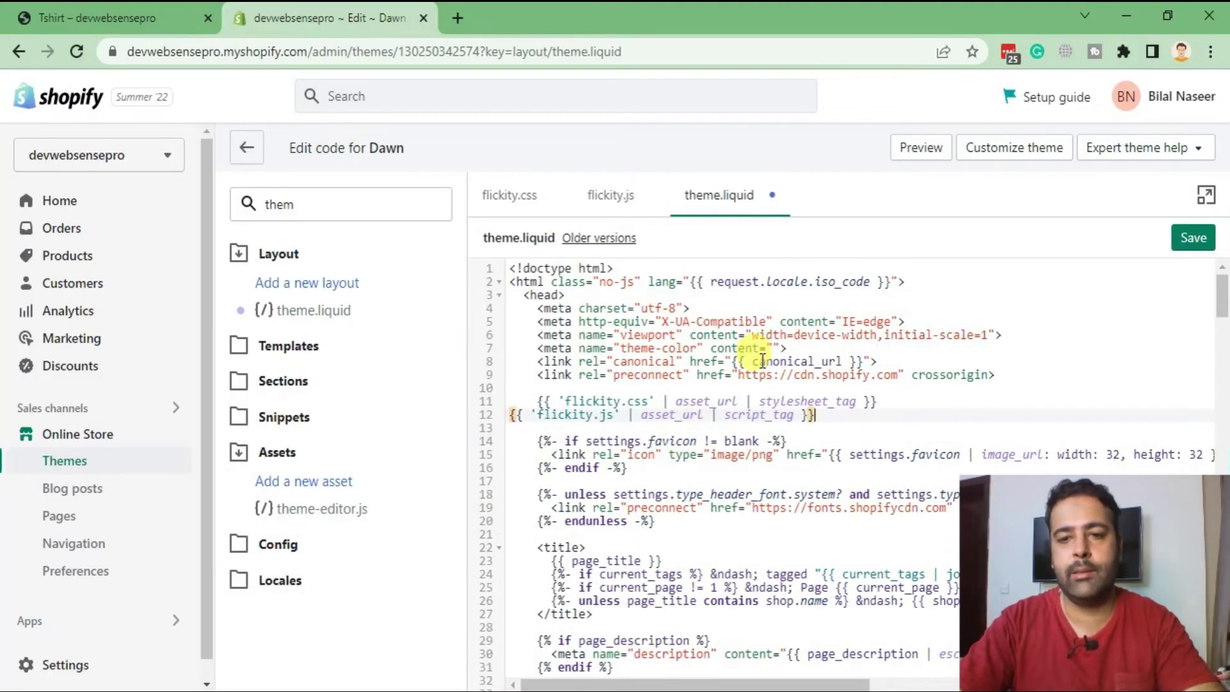
Step: Save theme.liquid, then search 'produc' and open main-product.liquid under Sections
{"action": "left_click", "coordinate": [1199, 240]}
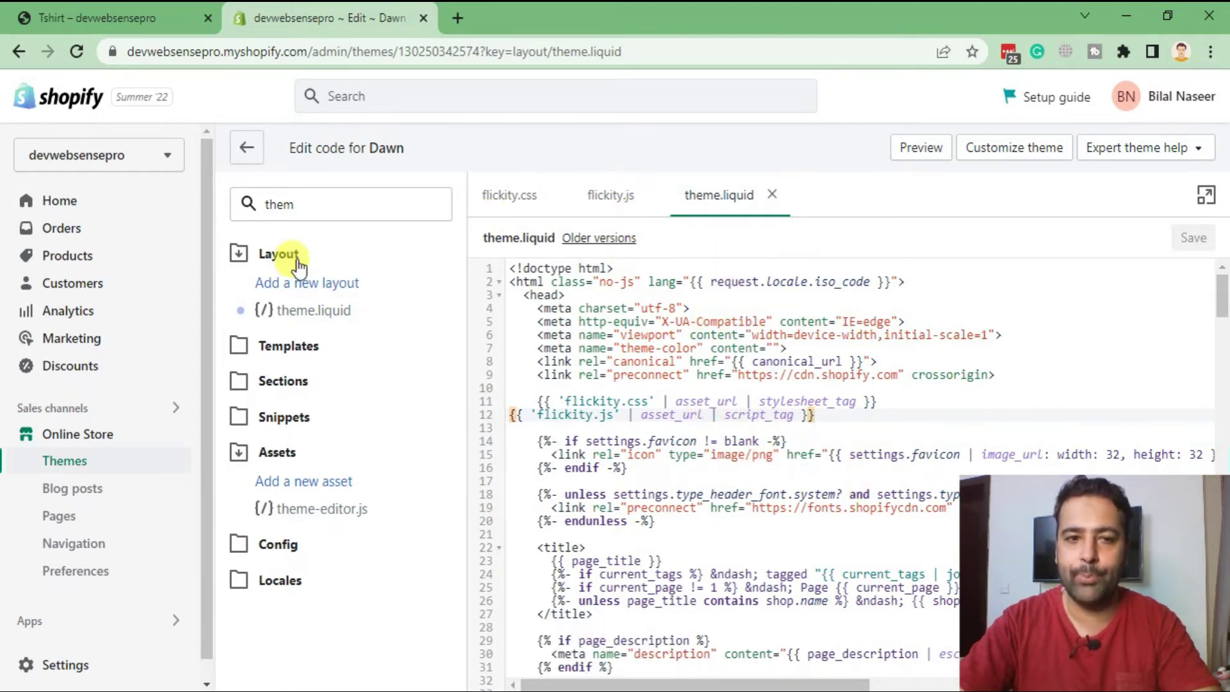
{"action": "left_click", "coordinate": [293, 204]}
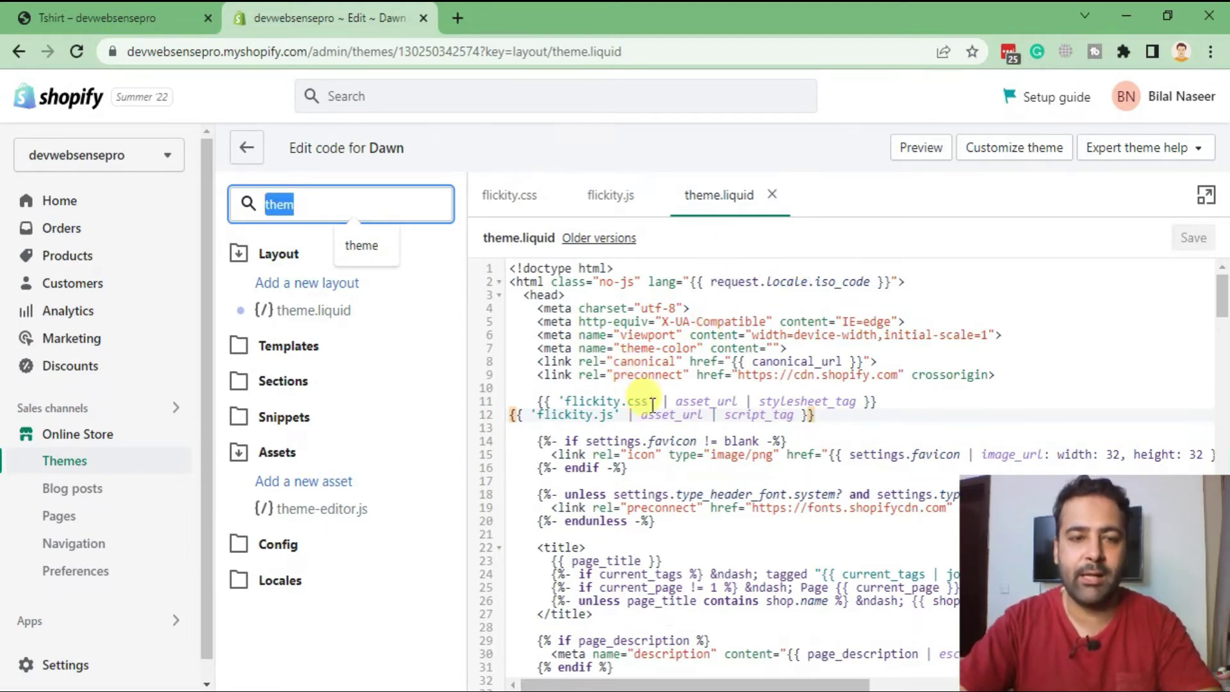
{"action": "type", "text": "produc"}
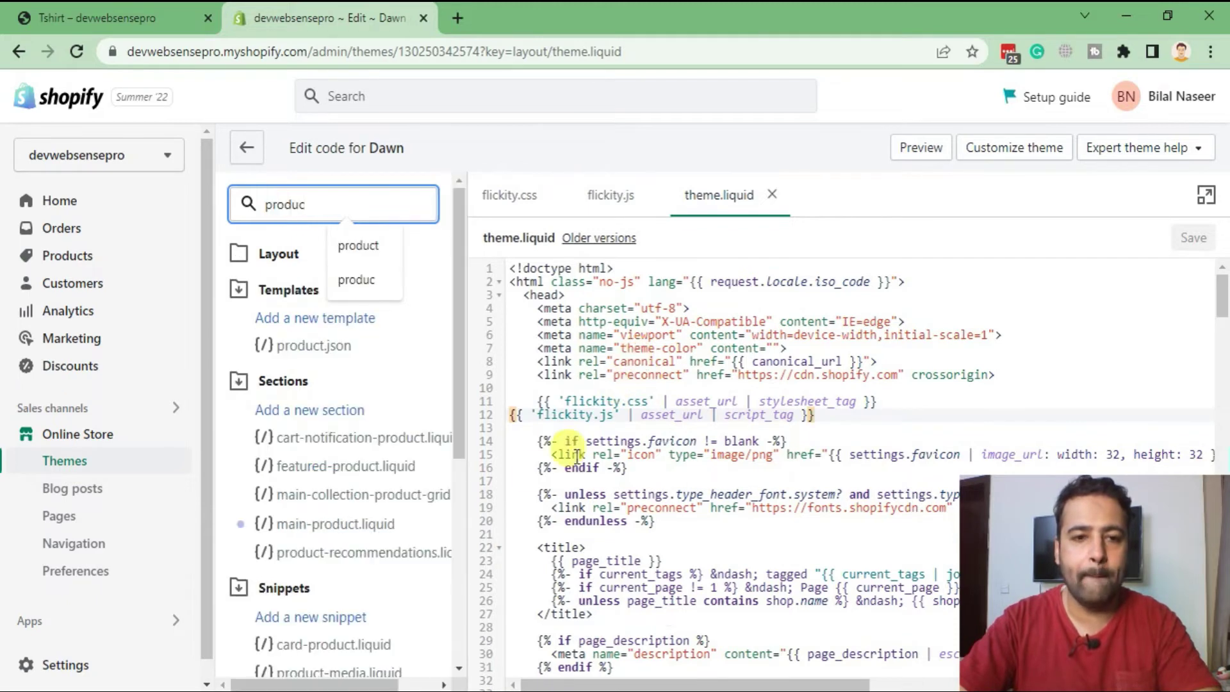
{"action": "scroll", "coordinate": [384, 397], "scroll_direction": "down", "scroll_amount": 3}
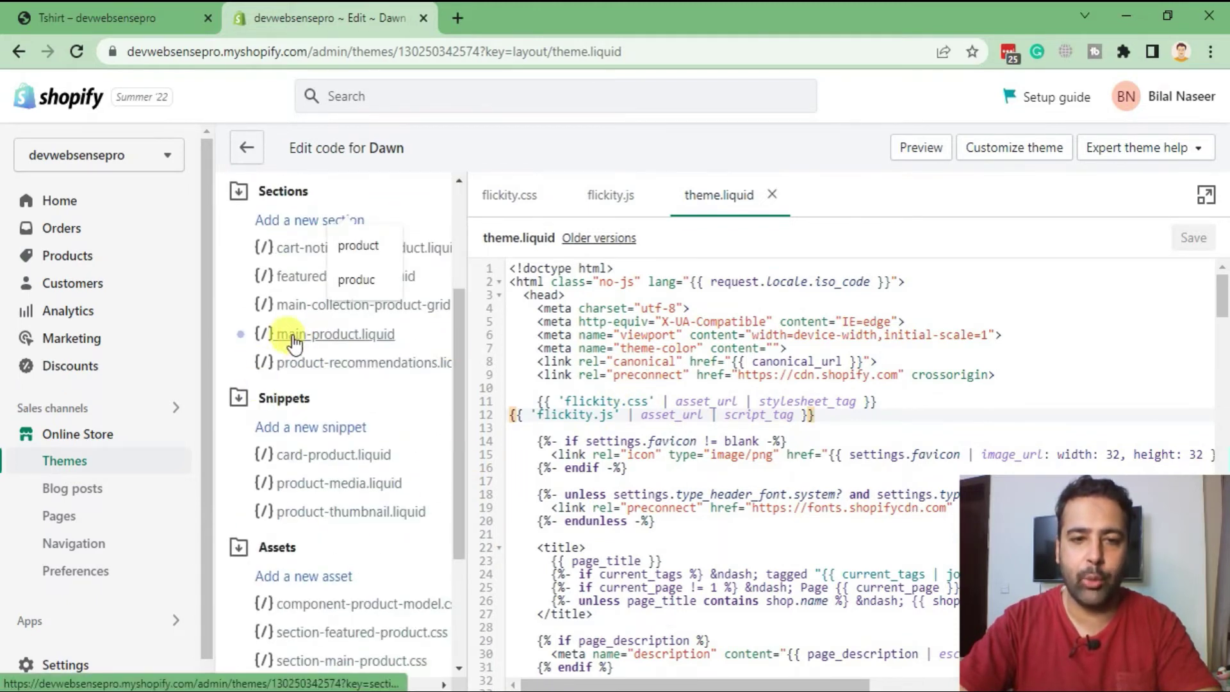
{"action": "left_click", "coordinate": [330, 334]}
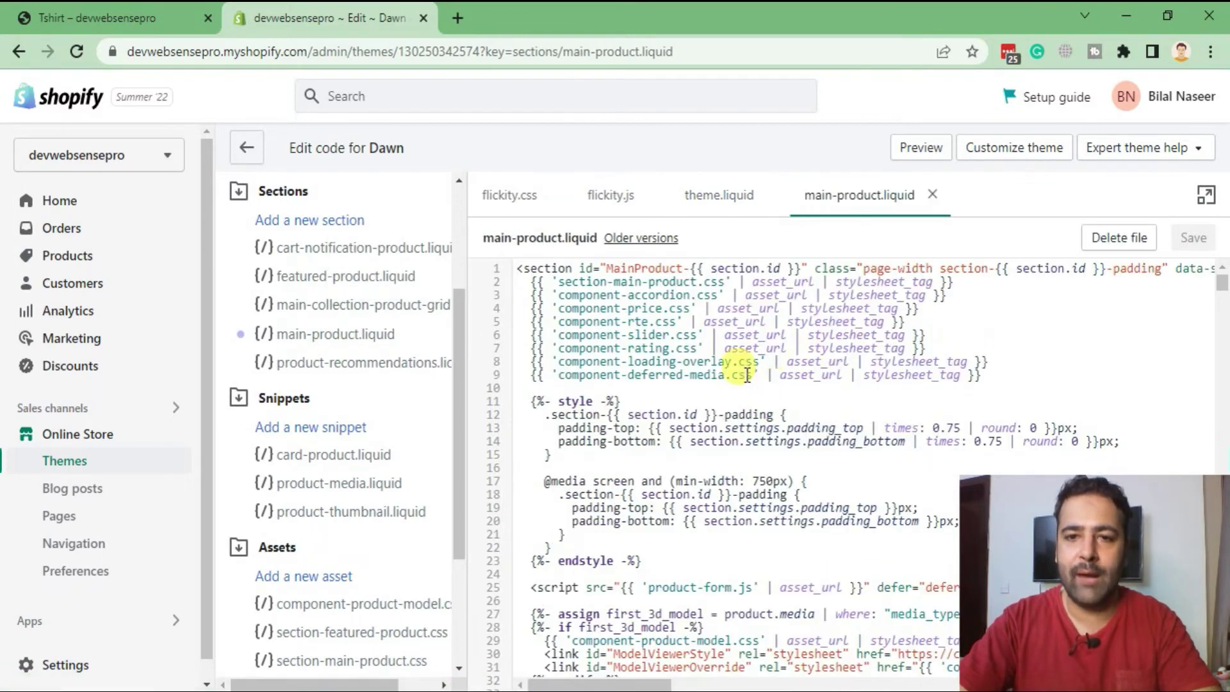
Step: Select and copy all prepared main-product.liquid slider code in Notepad++, then return to Shopify
{"action": "left_click", "coordinate": [697, 335]}
{"action": "key", "text": "alt+Tab"}
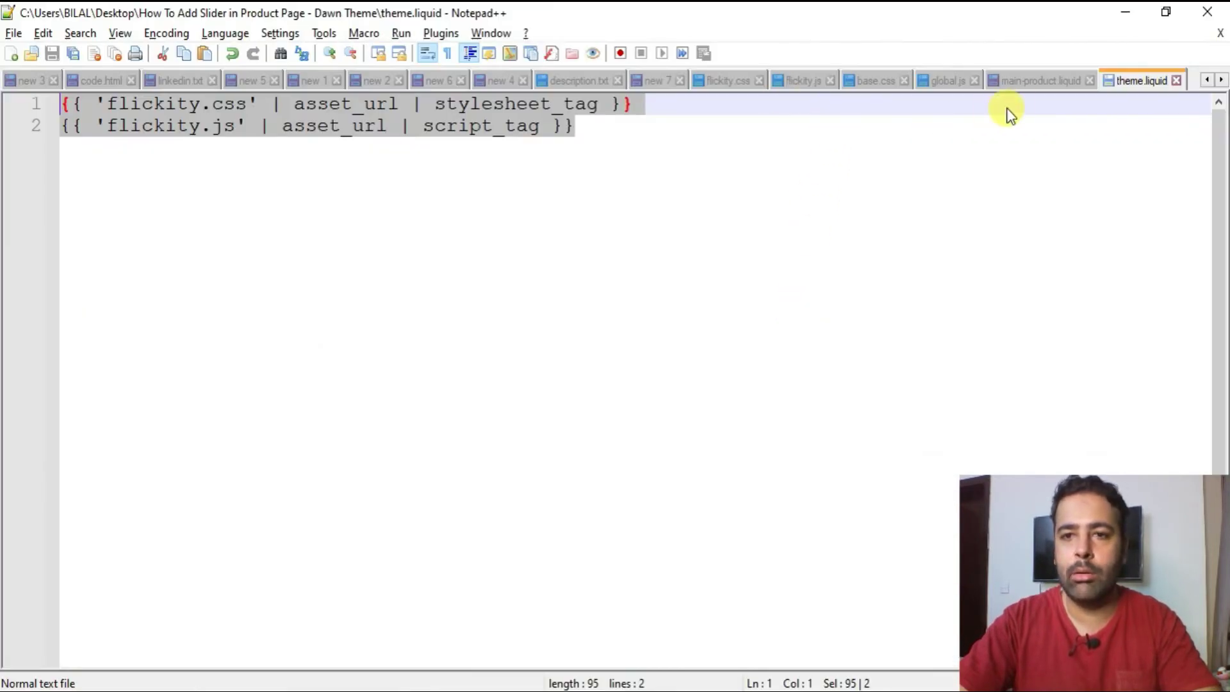
{"action": "left_click", "coordinate": [1028, 82]}
{"action": "left_click", "coordinate": [586, 242]}
{"action": "scroll", "coordinate": [628, 202], "scroll_direction": "down", "scroll_amount": 6}
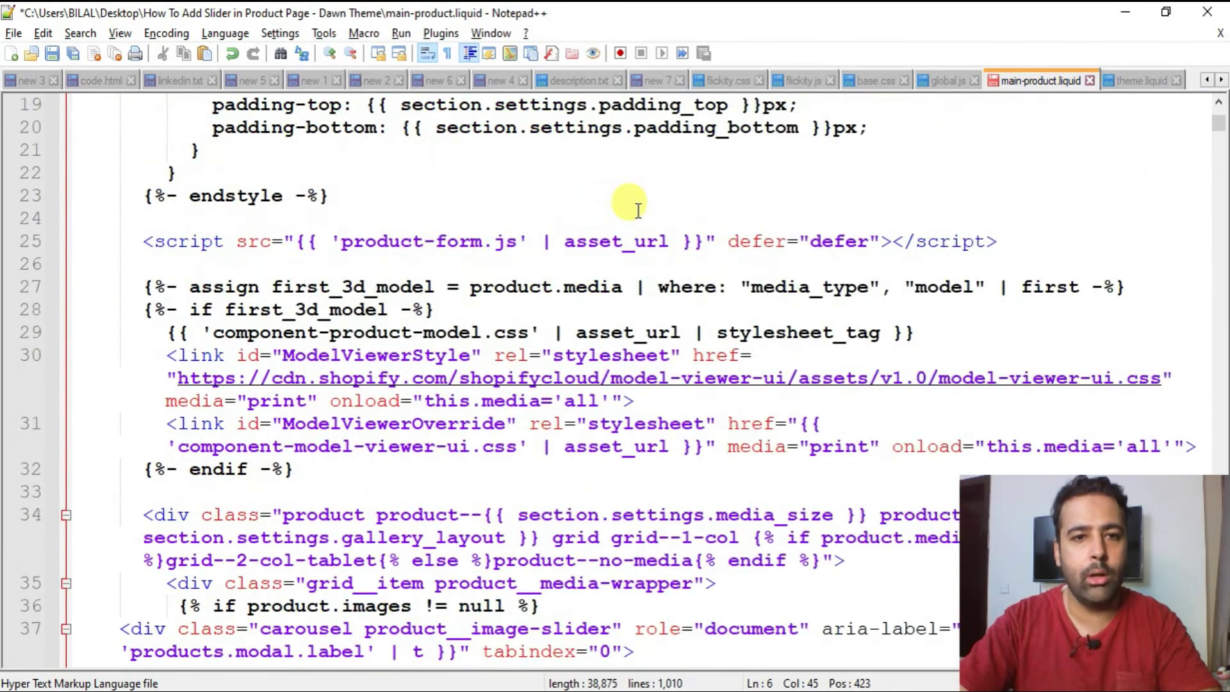
{"action": "scroll", "coordinate": [638, 210], "scroll_direction": "up", "scroll_amount": 6}
{"action": "key", "text": "ctrl+a"}
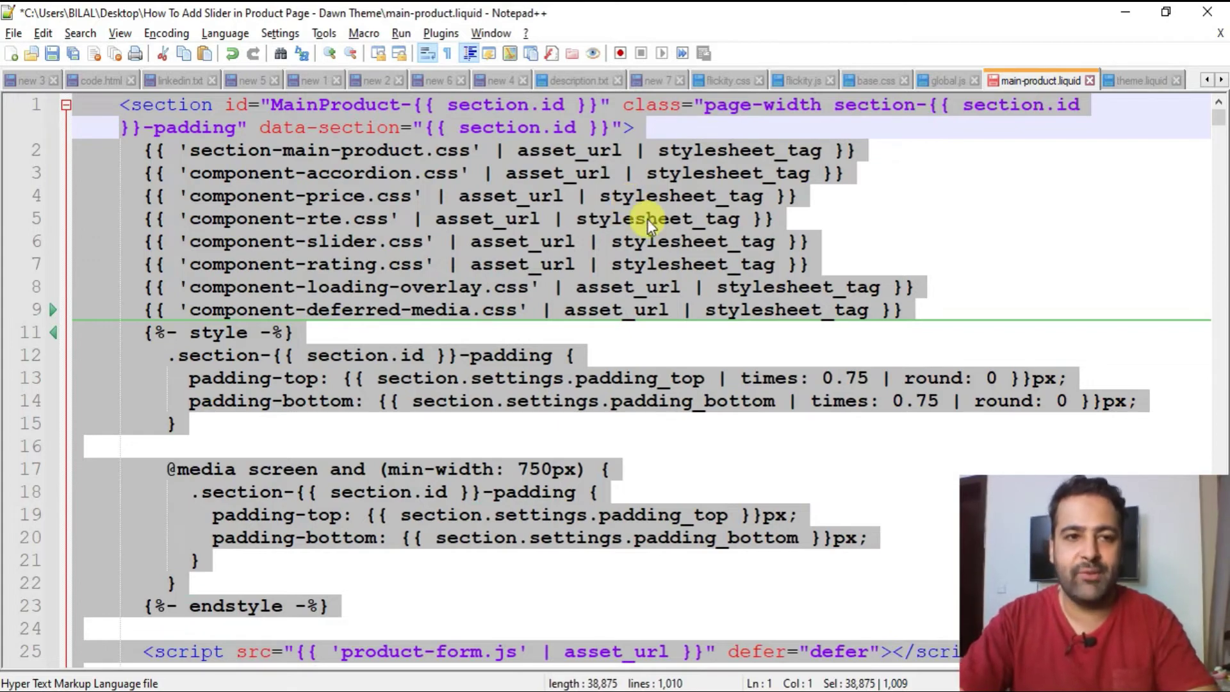
{"action": "scroll", "coordinate": [500, 244], "scroll_direction": "down", "scroll_amount": 4}
{"action": "scroll", "coordinate": [551, 243], "scroll_direction": "up", "scroll_amount": 4}
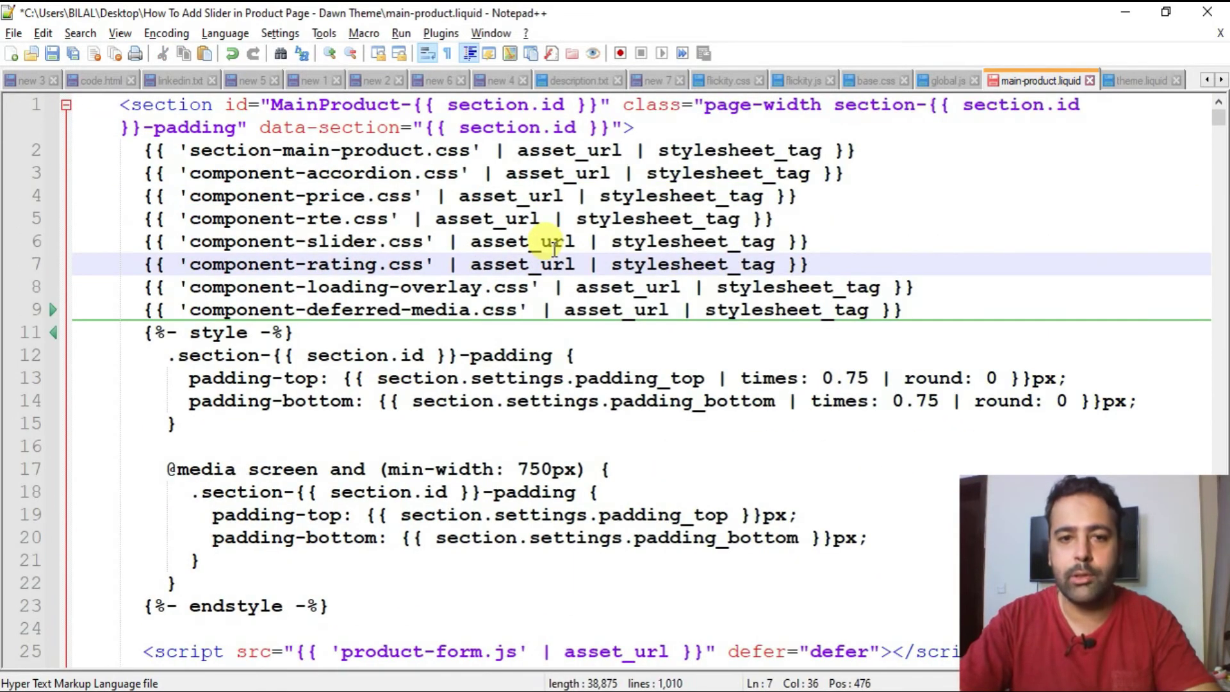
{"action": "key", "text": "alt+Tab"}
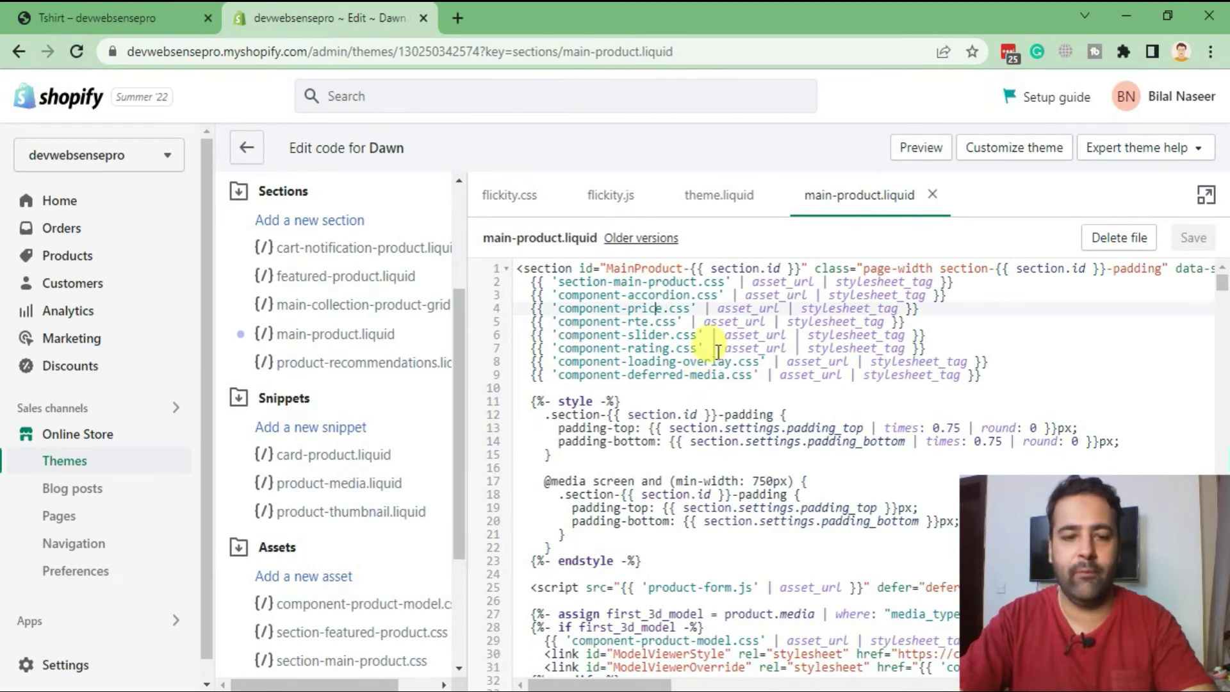
Step: Replace main-product.liquid's code with the copied slider code and save it
{"action": "key", "text": "ctrl+a"}
{"action": "key", "text": "ctrl+v"}
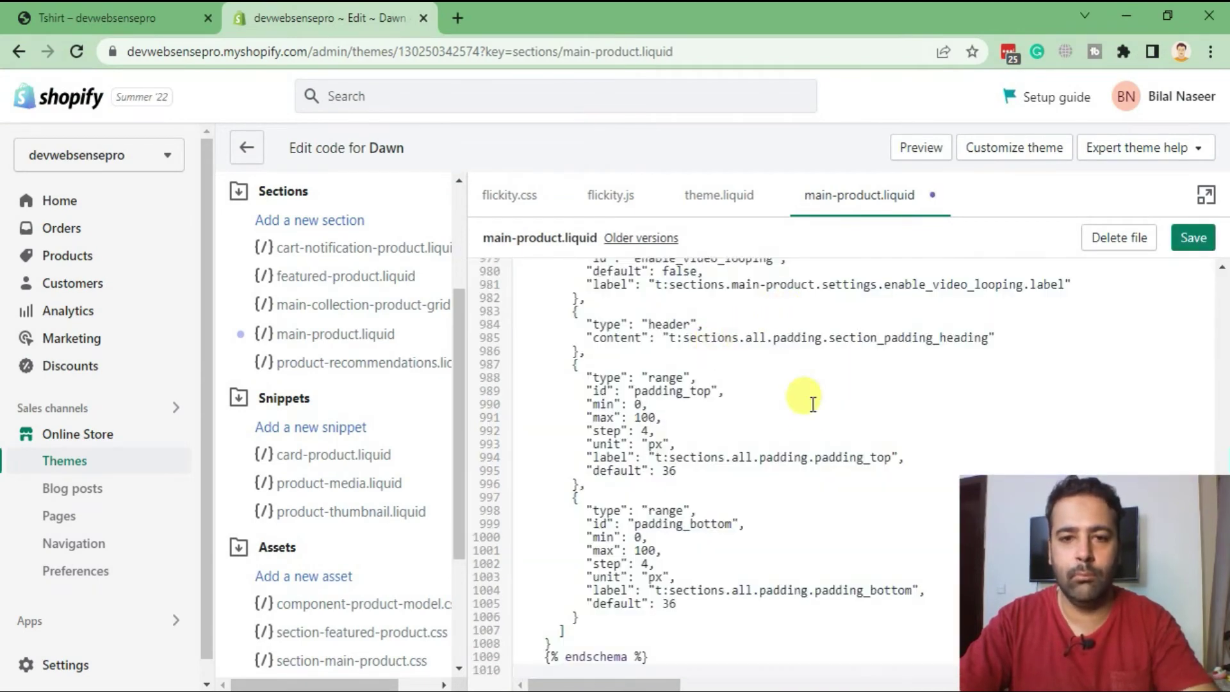
{"action": "left_click", "coordinate": [1202, 245]}
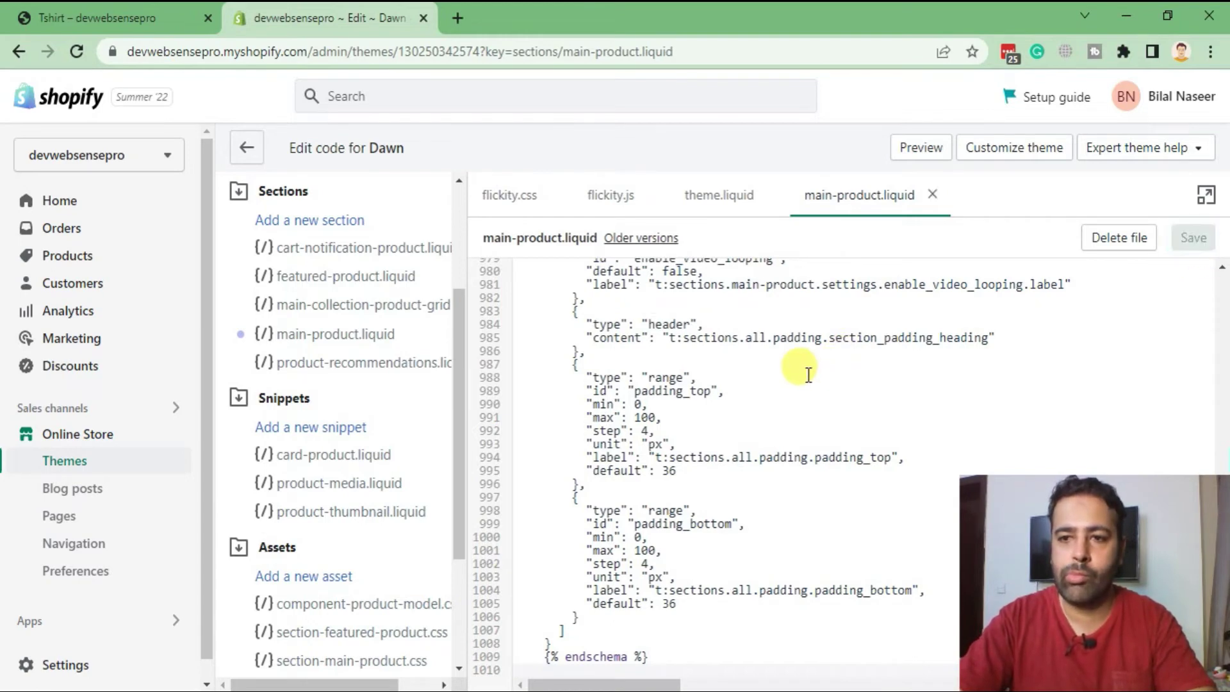
Step: Search the theme files for 'base' and open base.css
{"action": "scroll", "coordinate": [400, 330], "scroll_direction": "up", "scroll_amount": 3}
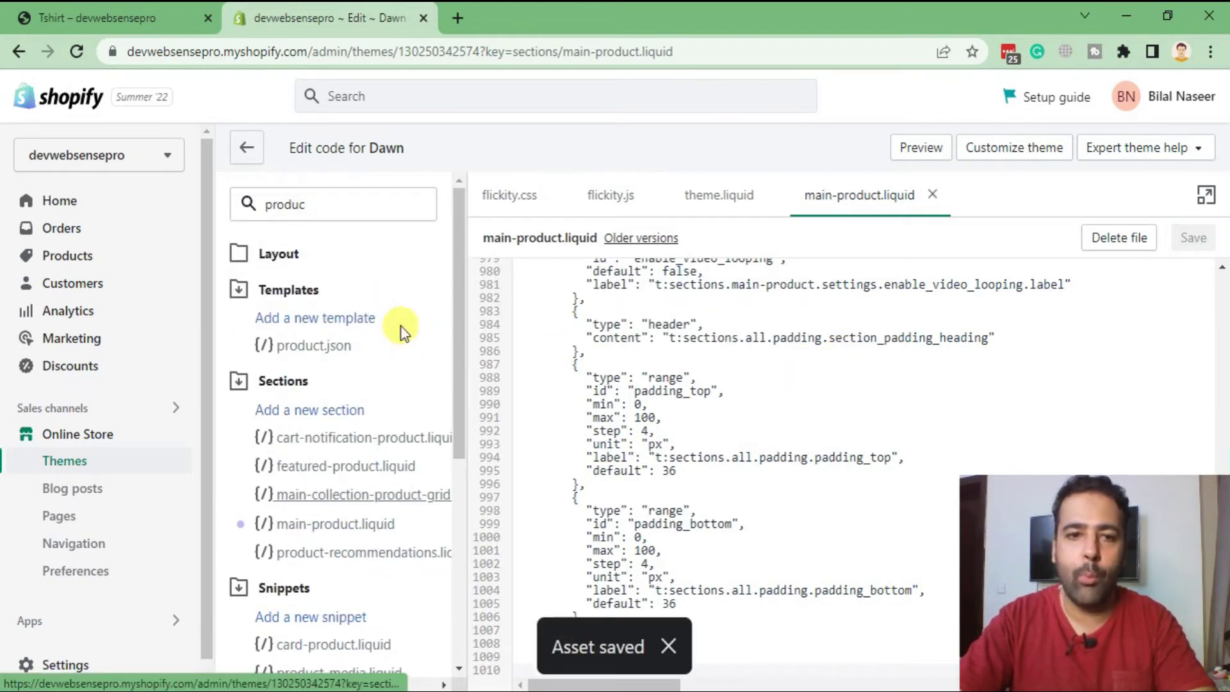
{"action": "left_click", "coordinate": [329, 204]}
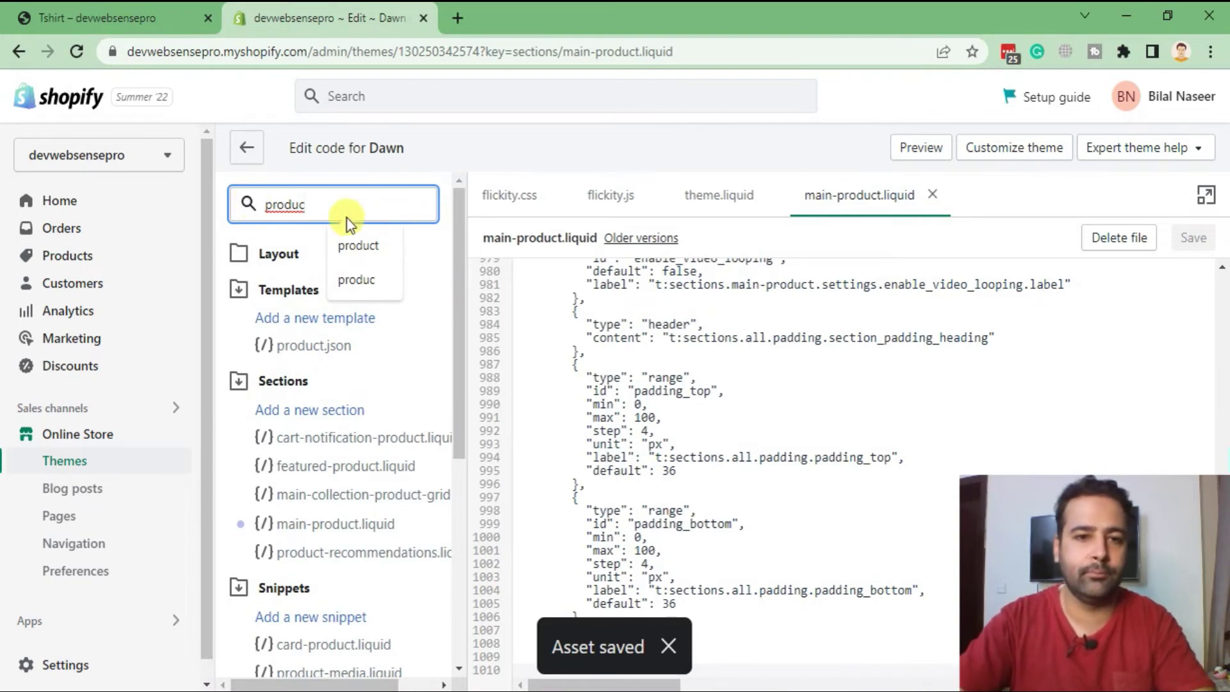
{"action": "type", "text": "tase"}
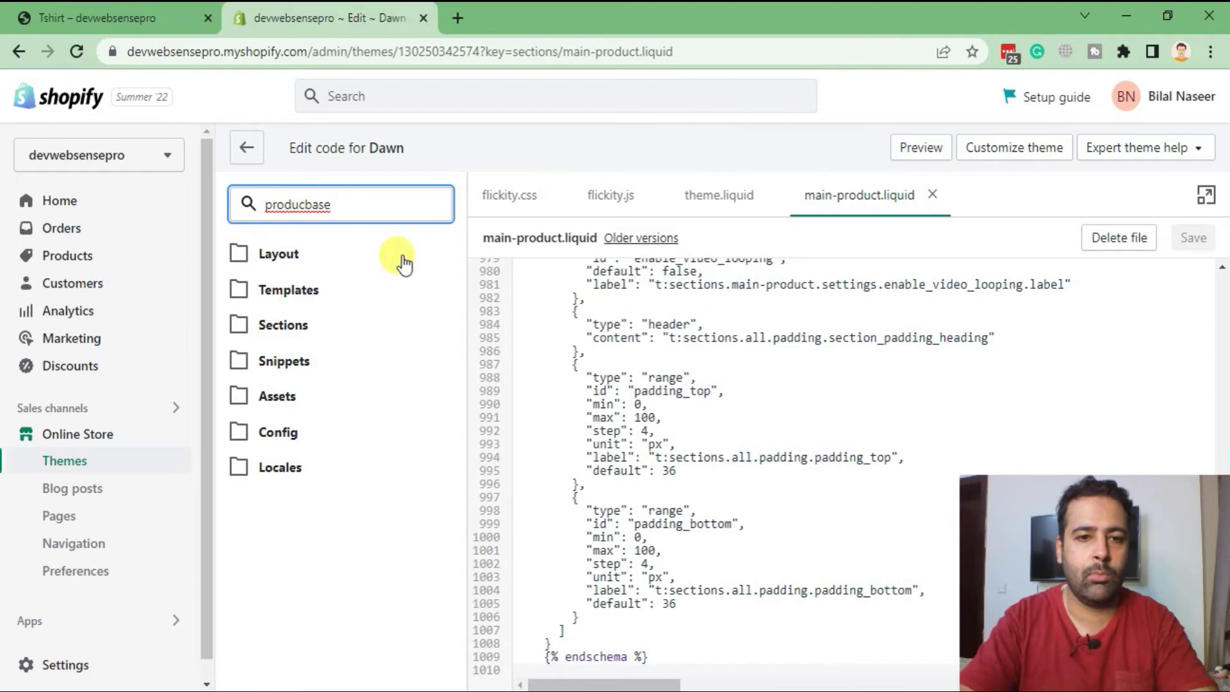
{"action": "key", "text": "BackSpace"}
{"action": "key", "text": "BackSpace"}
{"action": "key", "text": "BackSpace"}
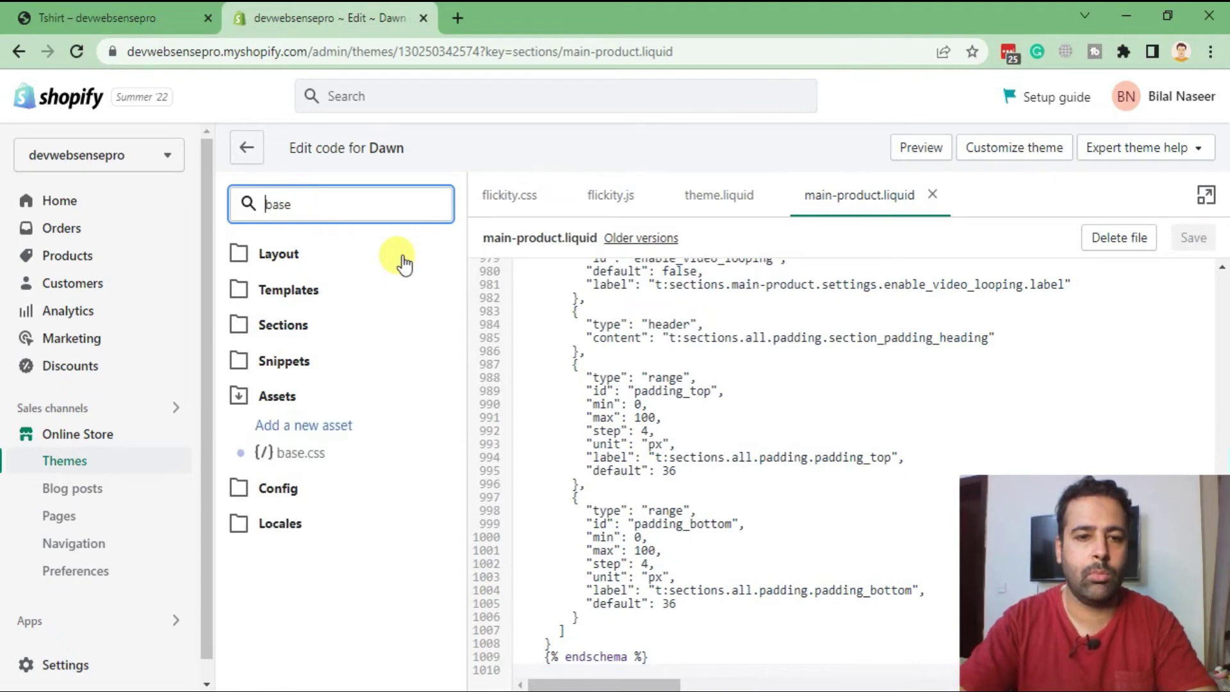
{"action": "left_click", "coordinate": [311, 456]}
Step: Add blank lines at the very end of base.css
{"action": "scroll", "coordinate": [826, 372], "scroll_direction": "down", "scroll_amount": 15}
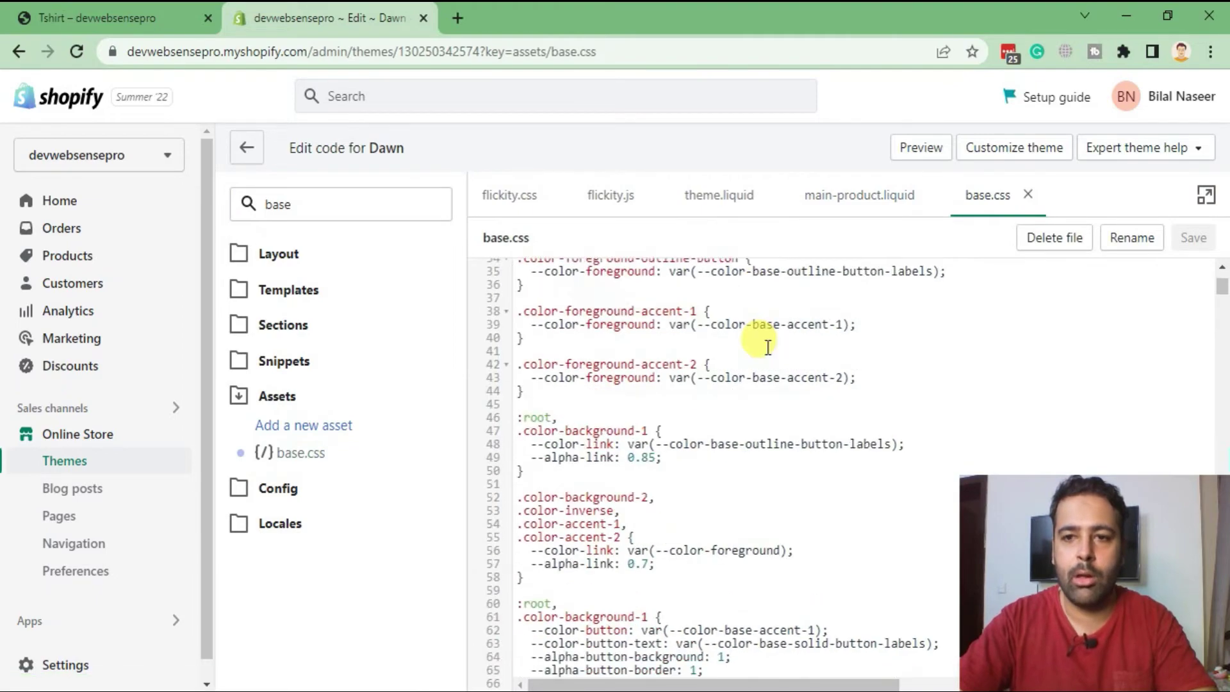
{"action": "scroll", "coordinate": [756, 327], "scroll_direction": "down", "scroll_amount": 20}
{"action": "scroll", "coordinate": [763, 339], "scroll_direction": "down", "scroll_amount": 8}
{"action": "left_click_drag", "start_coordinate": [1222, 307], "coordinate": [1220, 670]}
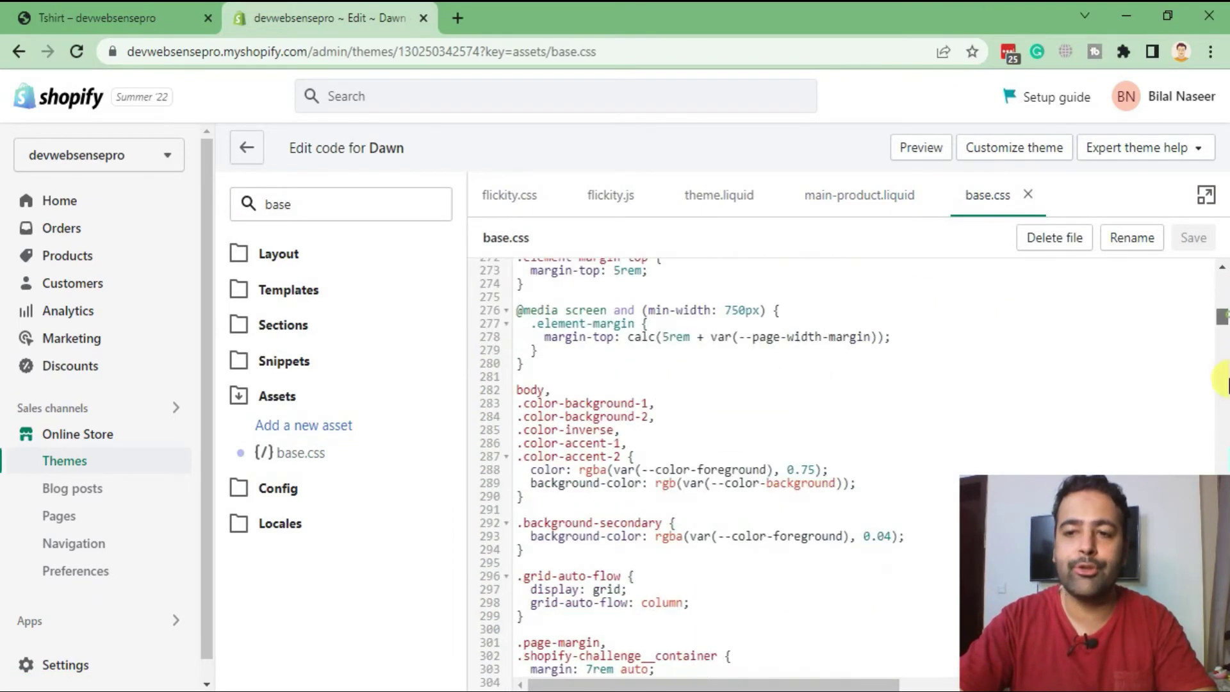
{"action": "left_click", "coordinate": [681, 654]}
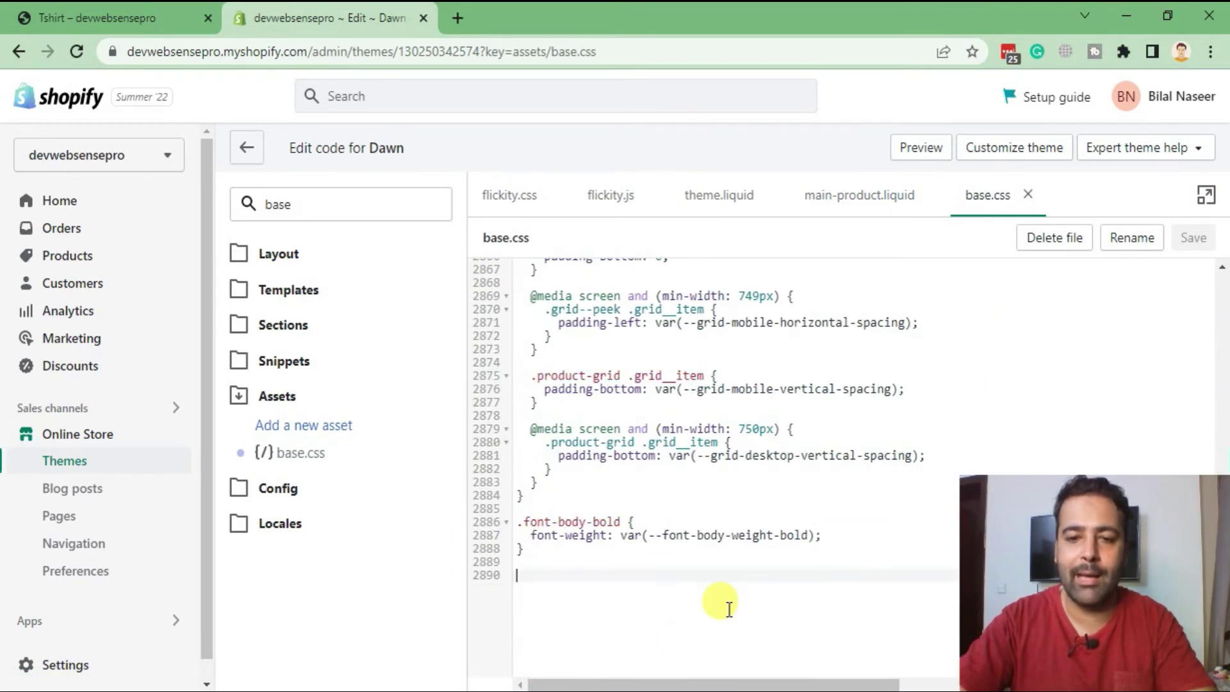
{"action": "key", "text": "Return"}
{"action": "key", "text": "Return"}
{"action": "key", "text": "Return"}
{"action": "key", "text": "Up"}
{"action": "key", "text": "Up"}
{"action": "key", "text": "Up"}
{"action": "key", "text": "Down"}
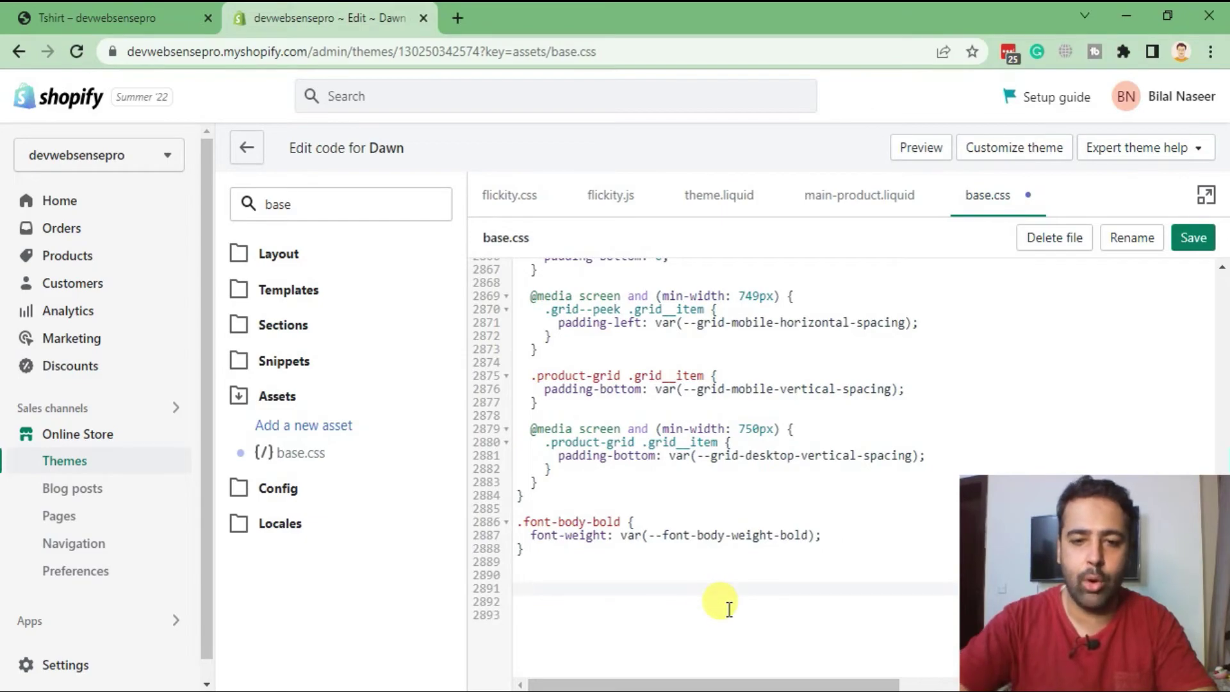
Step: Select and copy all the prepared slider CSS from Notepad++'s base.css
{"action": "key", "text": "alt+Tab"}
{"action": "left_click", "coordinate": [872, 81]}
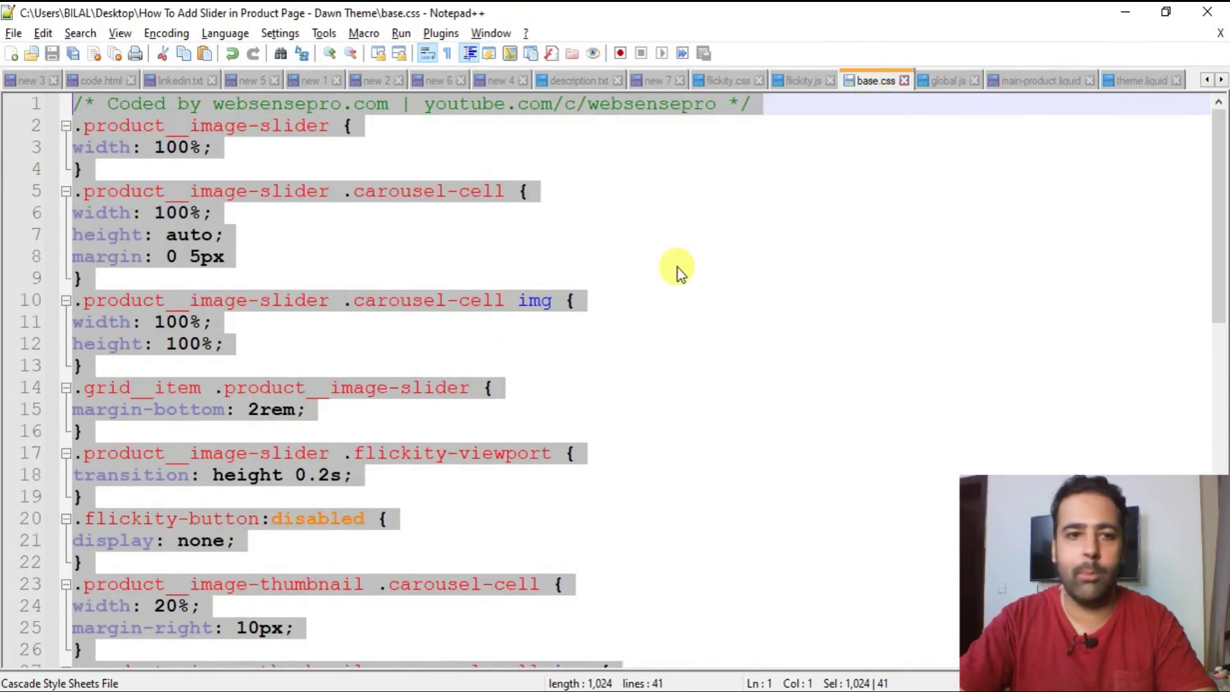
{"action": "left_click", "coordinate": [678, 265]}
{"action": "key", "text": "ctrl+a"}
{"action": "key", "text": "ctrl+c"}
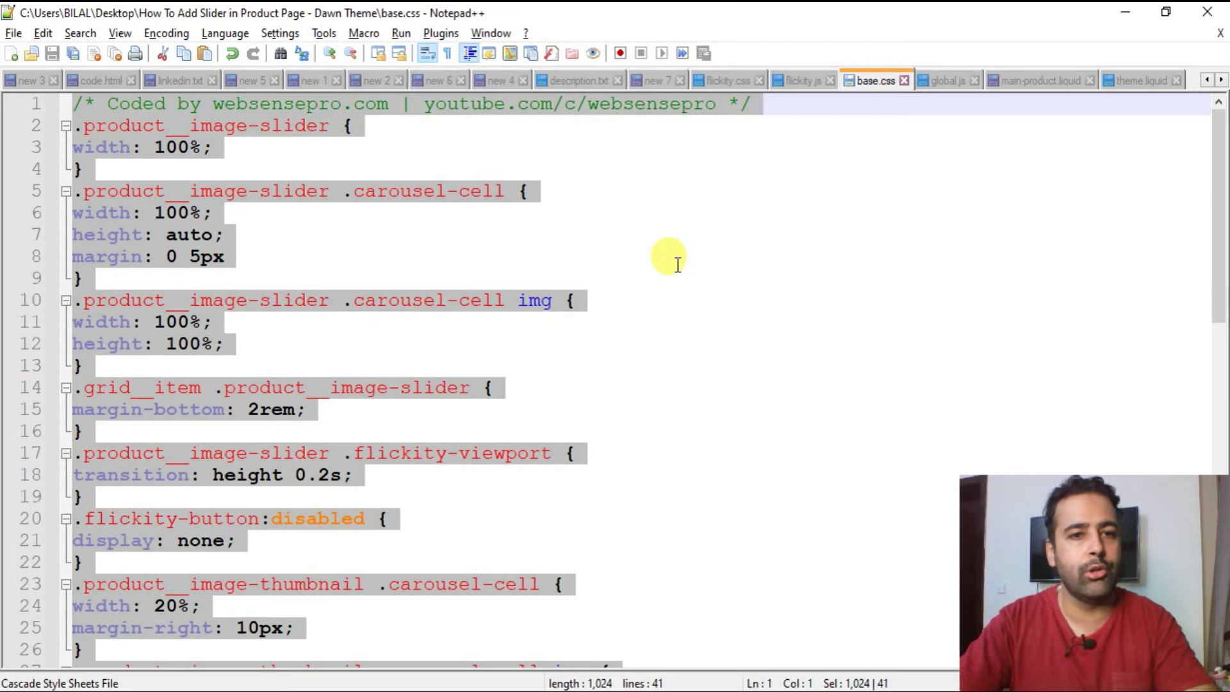
{"action": "key", "text": "alt+Tab"}
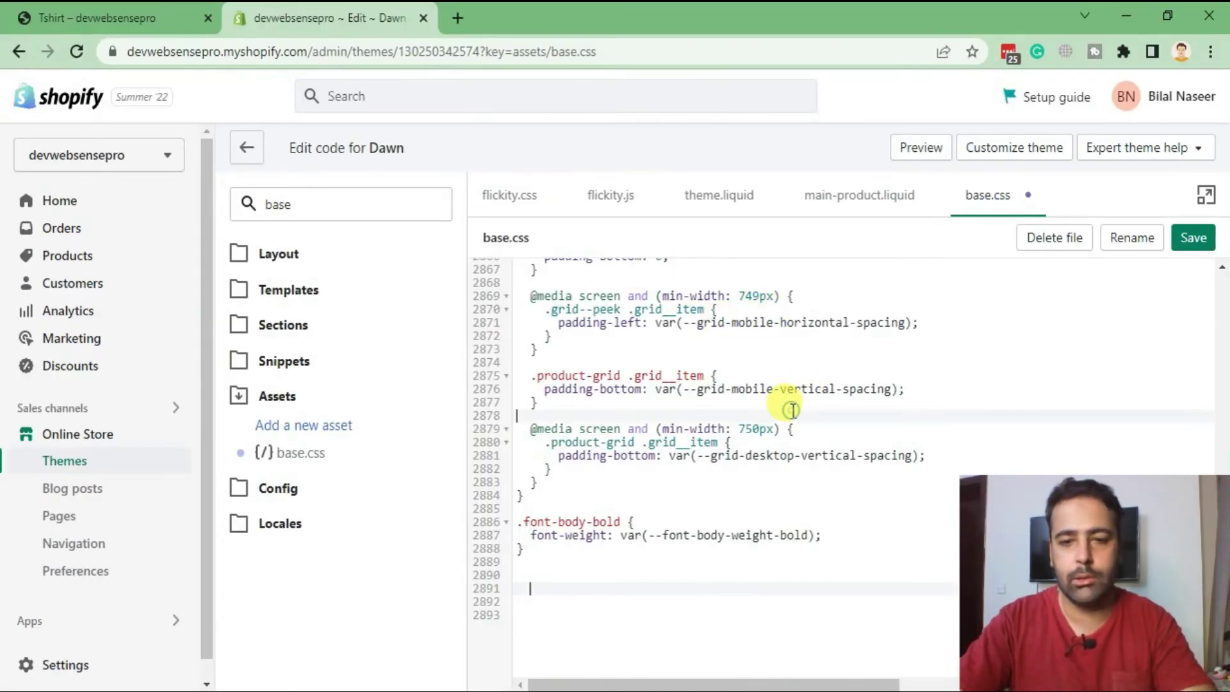
Step: Paste the slider and thumbnail CSS at the end of base.css and save it
{"action": "key", "text": "ctrl+v"}
{"action": "scroll", "coordinate": [794, 417], "scroll_direction": "up", "scroll_amount": 5}
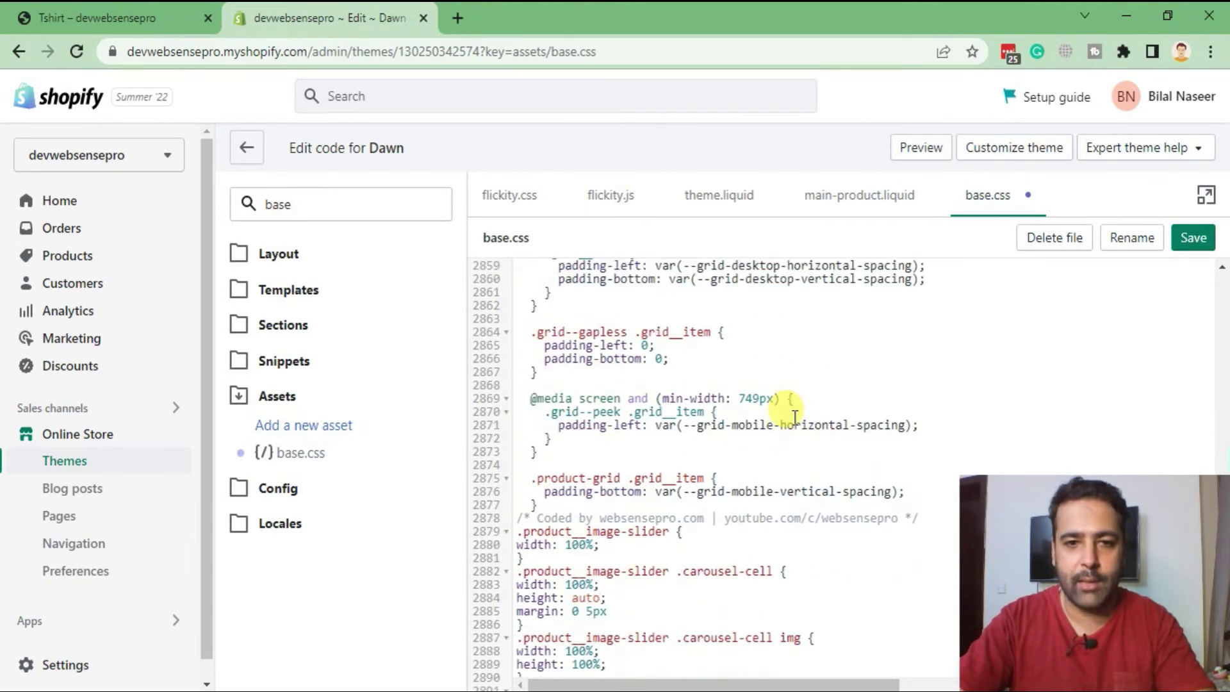
{"action": "scroll", "coordinate": [794, 417], "scroll_direction": "down", "scroll_amount": 3}
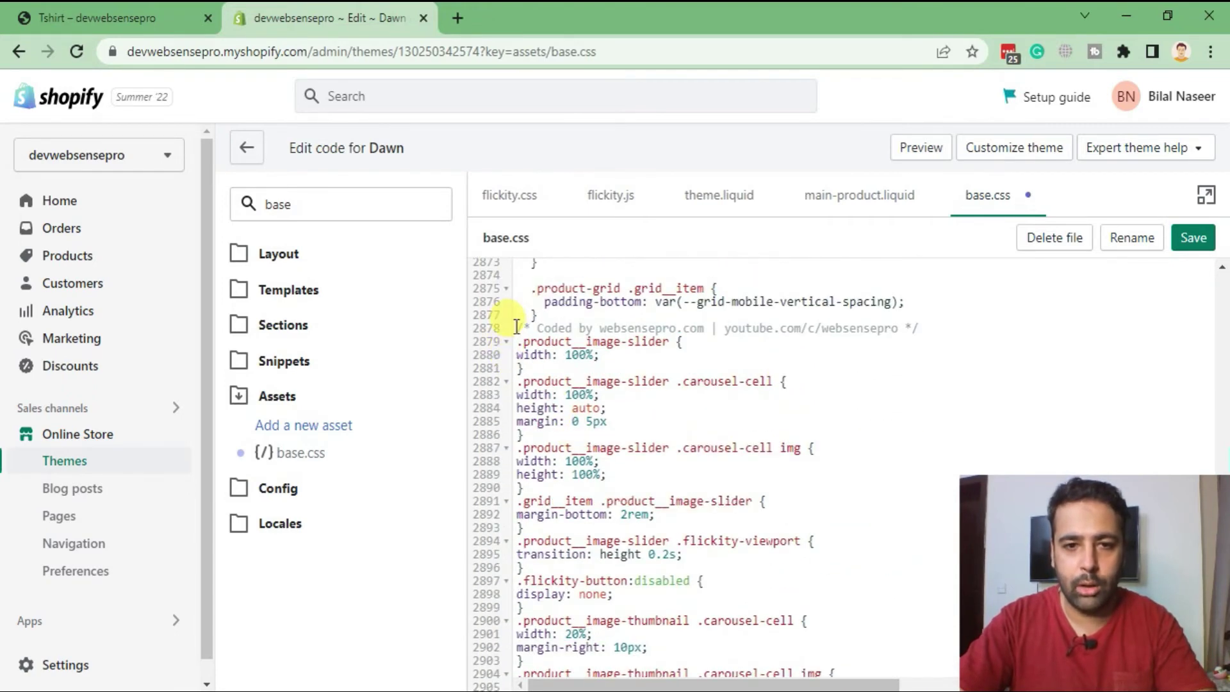
{"action": "scroll", "coordinate": [735, 417], "scroll_direction": "down", "scroll_amount": 5}
{"action": "left_click_drag", "start_coordinate": [628, 579], "coordinate": [501, 321]}
{"action": "left_click", "coordinate": [727, 576]}
{"action": "scroll", "coordinate": [718, 573], "scroll_direction": "up", "scroll_amount": 8}
{"action": "scroll", "coordinate": [715, 558], "scroll_direction": "down", "scroll_amount": 6}
{"action": "scroll", "coordinate": [713, 538], "scroll_direction": "up", "scroll_amount": 3}
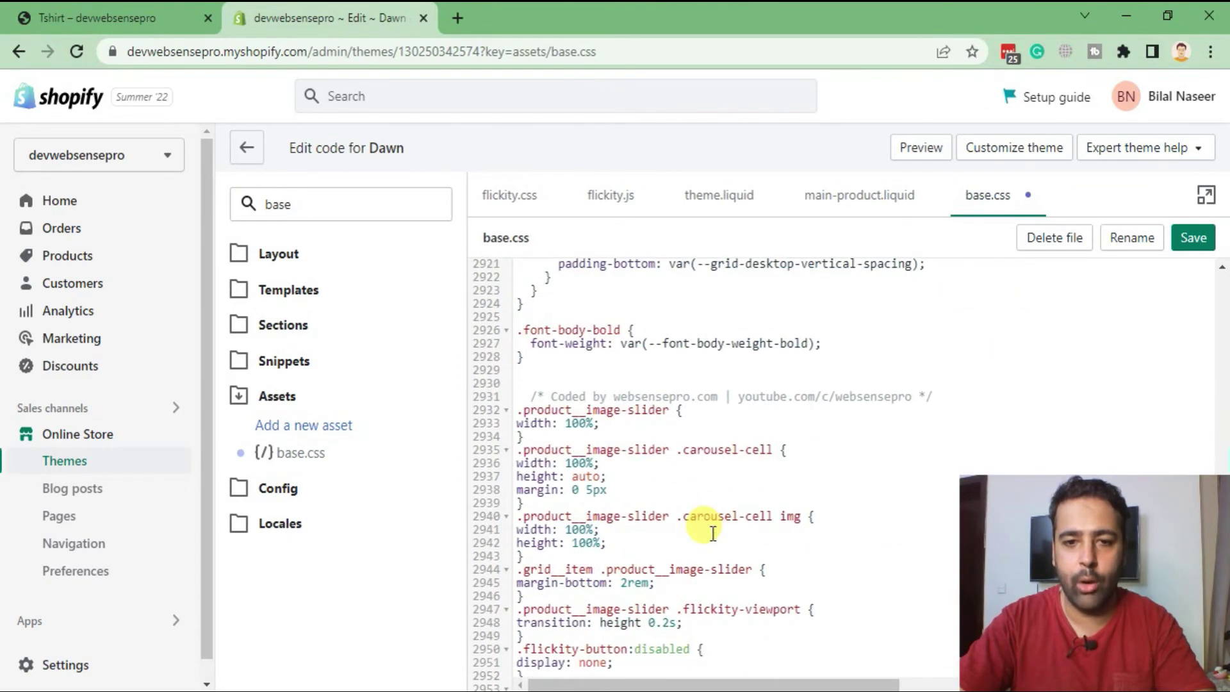
{"action": "scroll", "coordinate": [710, 502], "scroll_direction": "down", "scroll_amount": 3}
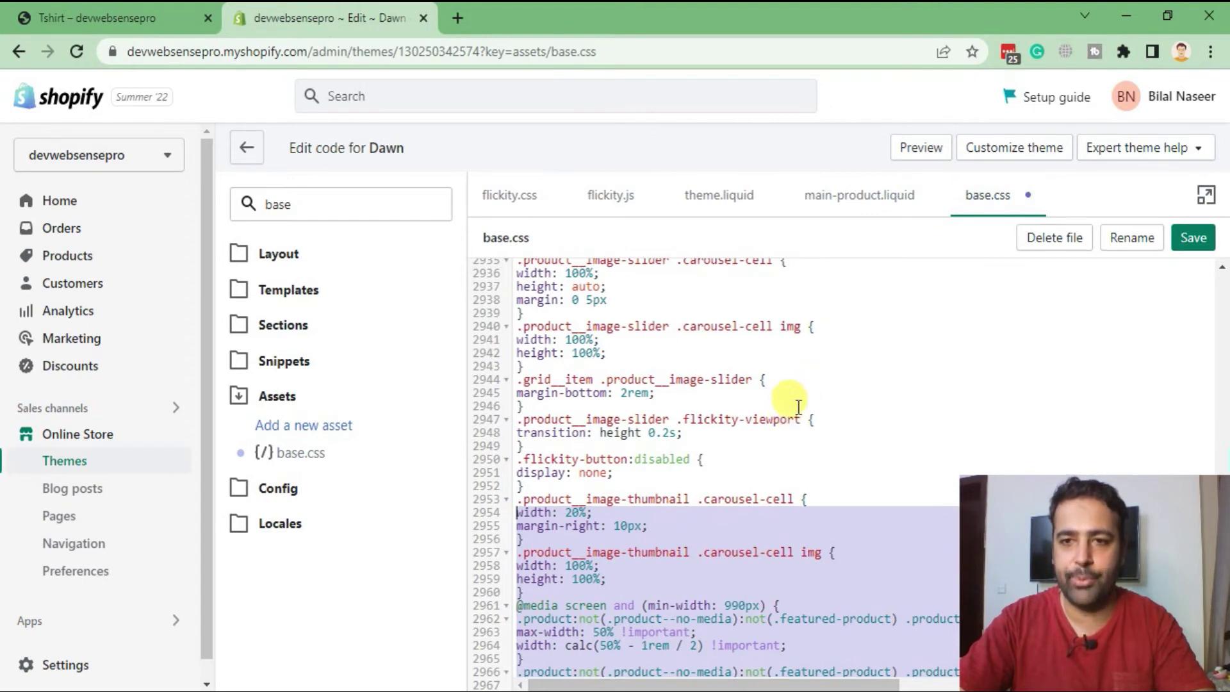
{"action": "left_click", "coordinate": [1192, 238]}
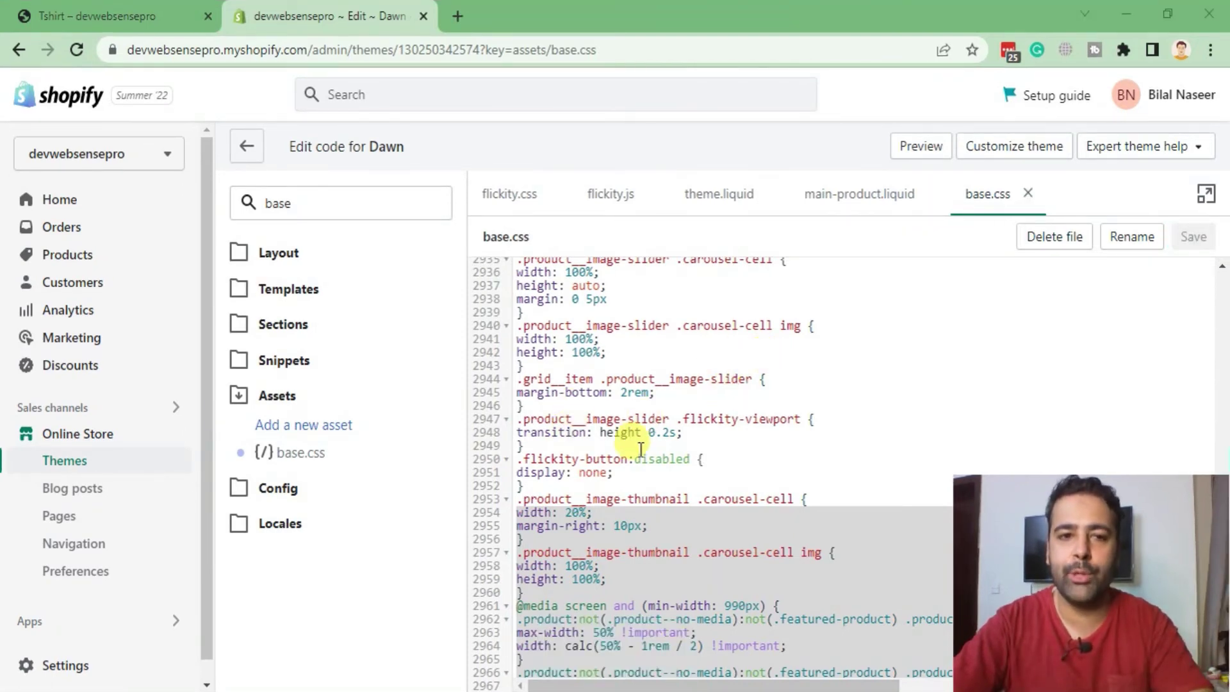
{"action": "left_click_drag", "start_coordinate": [315, 208], "coordinate": [256, 214]}
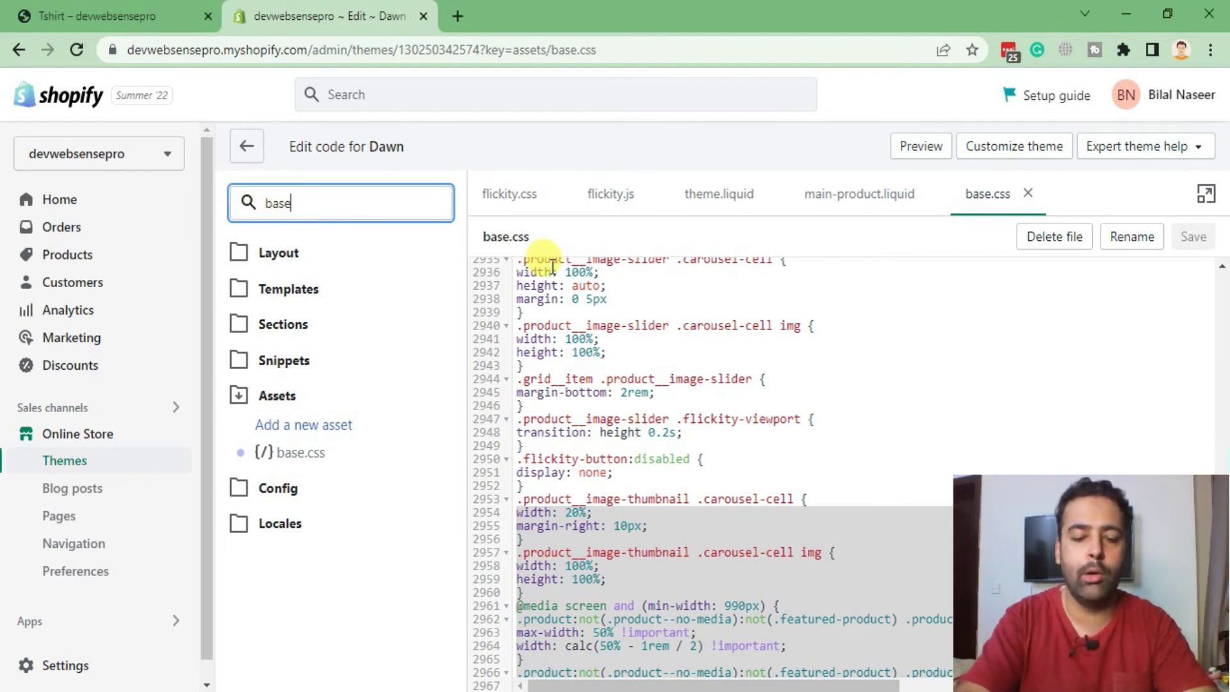
Step: Search the theme files for 'global' and open global.js
{"action": "key", "text": "BackSpace"}
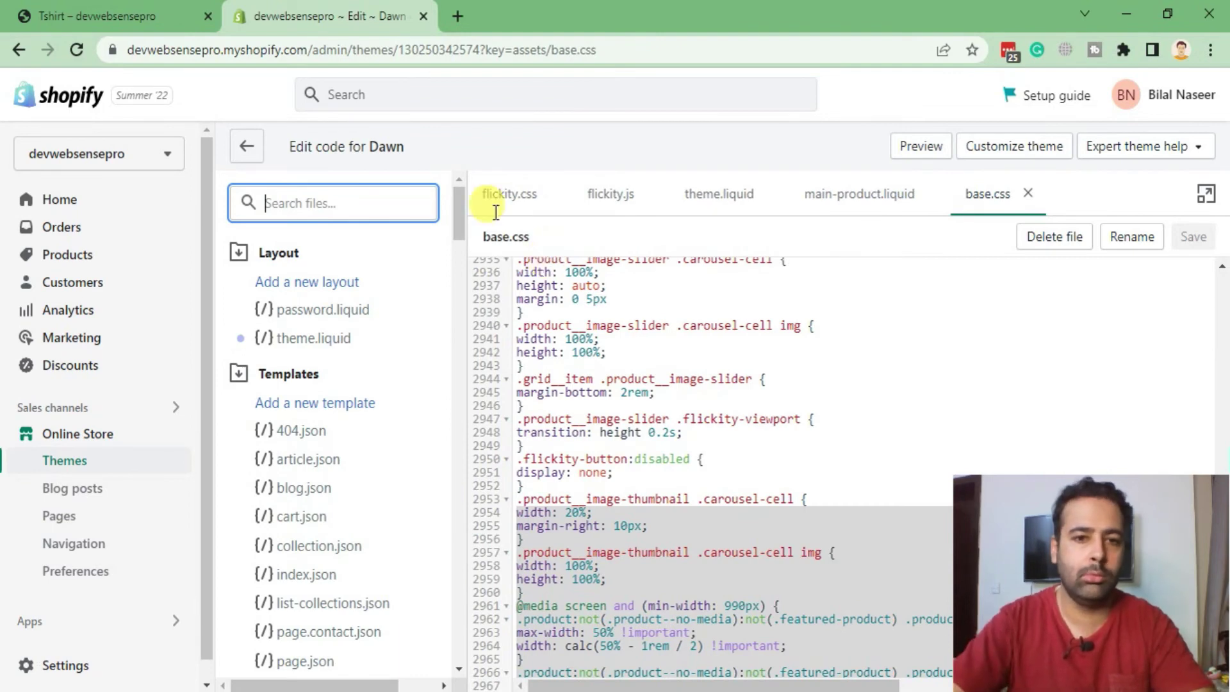
{"action": "type", "text": "global"}
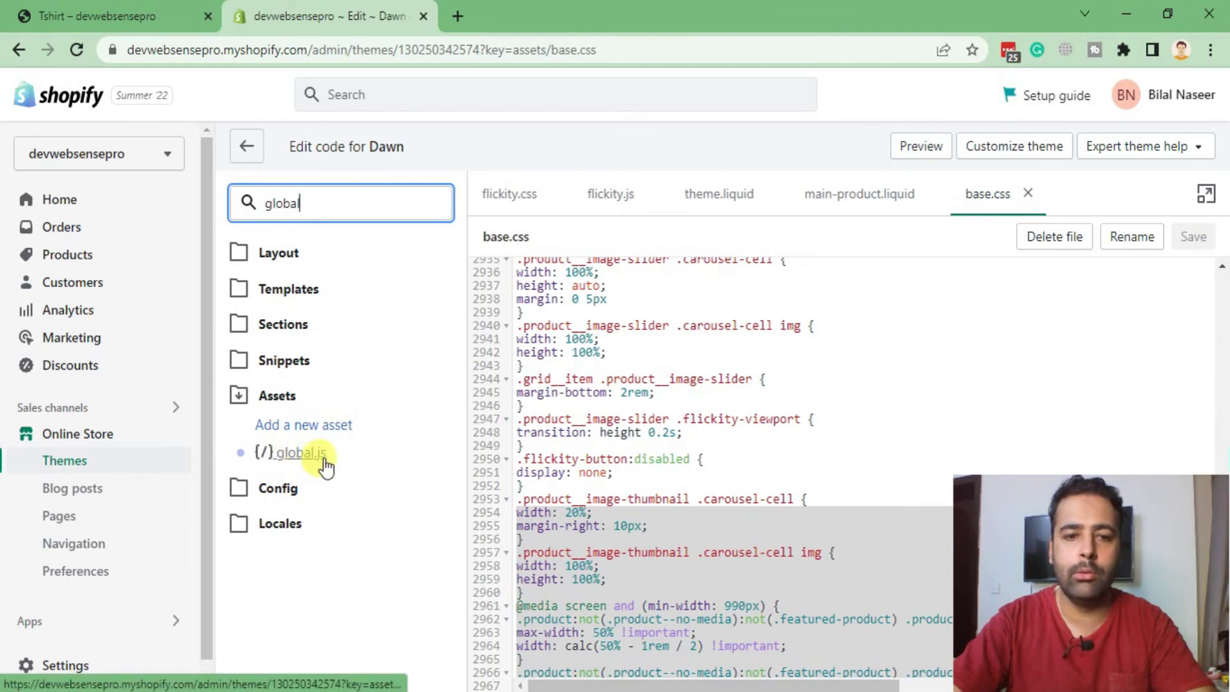
{"action": "left_click", "coordinate": [292, 458]}
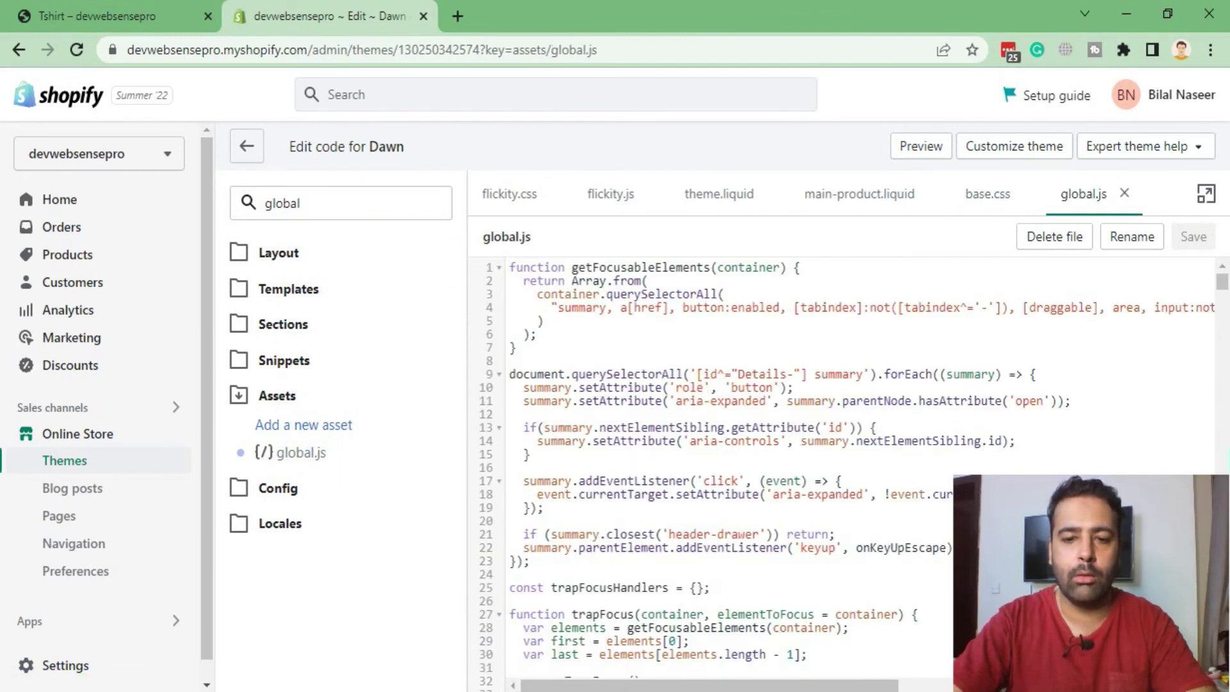
Step: Select and copy all the prepared global.js code in Notepad++
{"action": "key", "text": "alt+Tab"}
{"action": "left_click", "coordinate": [852, 204]}
{"action": "left_click", "coordinate": [947, 79]}
{"action": "left_click", "coordinate": [804, 259]}
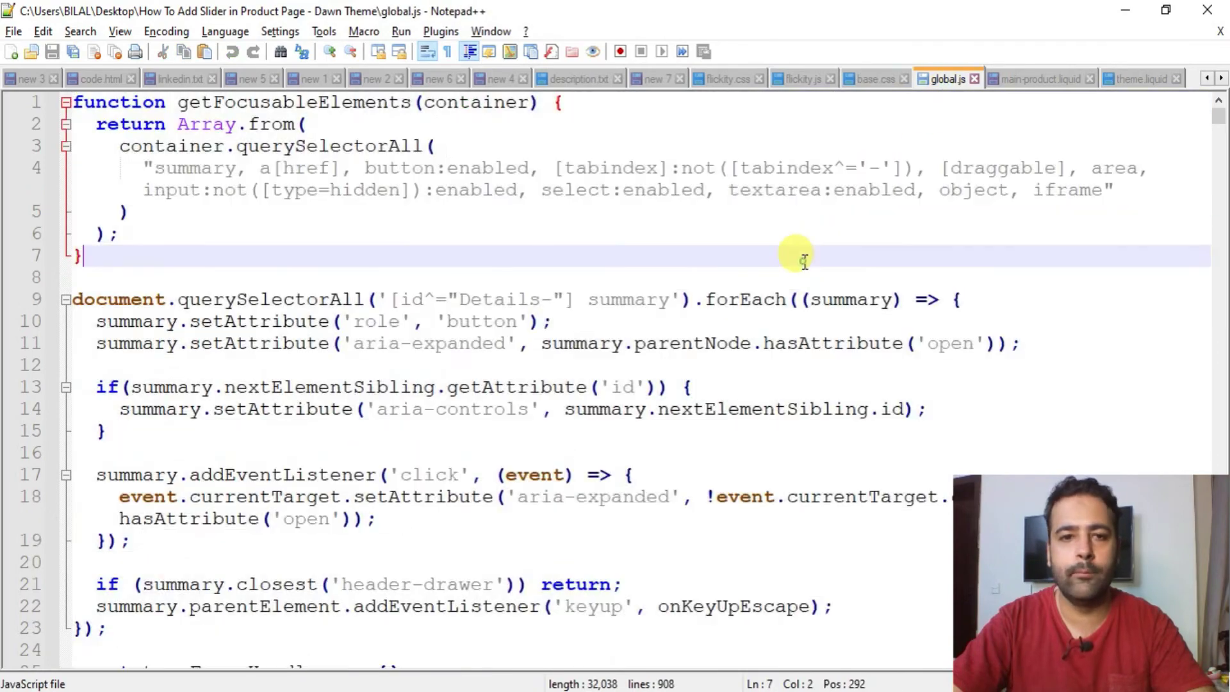
{"action": "key", "text": "ctrl+a"}
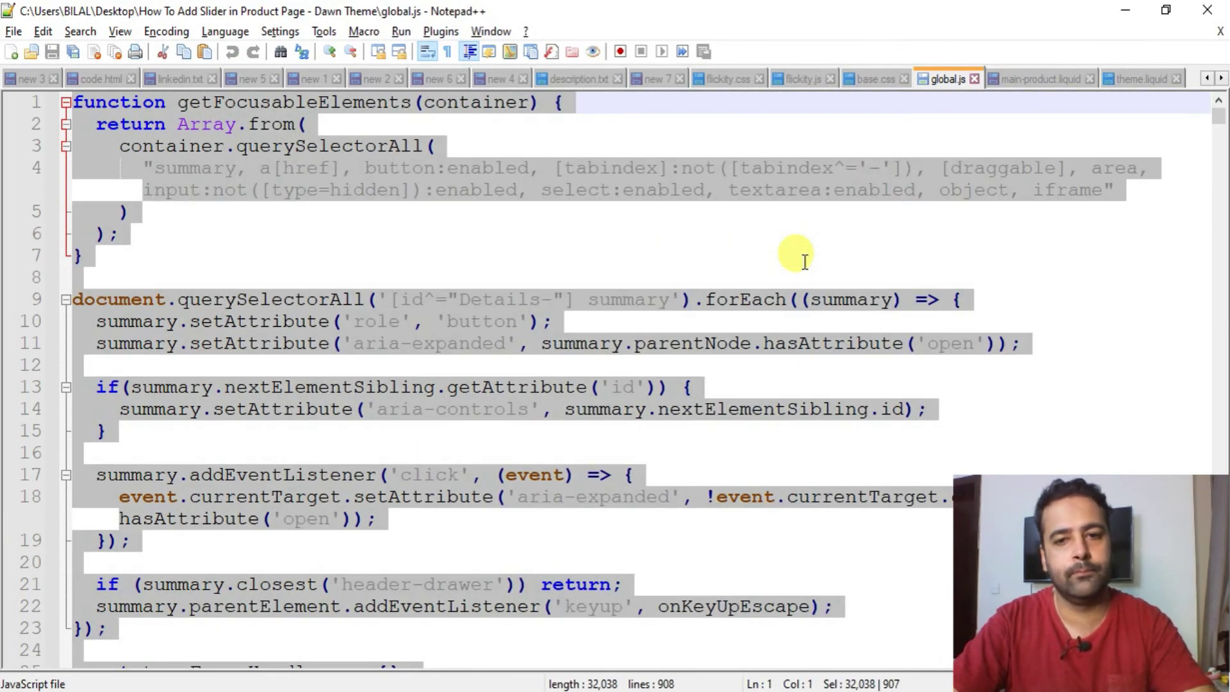
{"action": "key", "text": "alt+Tab"}
Step: Replace global.js with the copied code, save it, and return to the Tshirt storefront tab
{"action": "scroll", "coordinate": [641, 385], "scroll_direction": "down", "scroll_amount": 3}
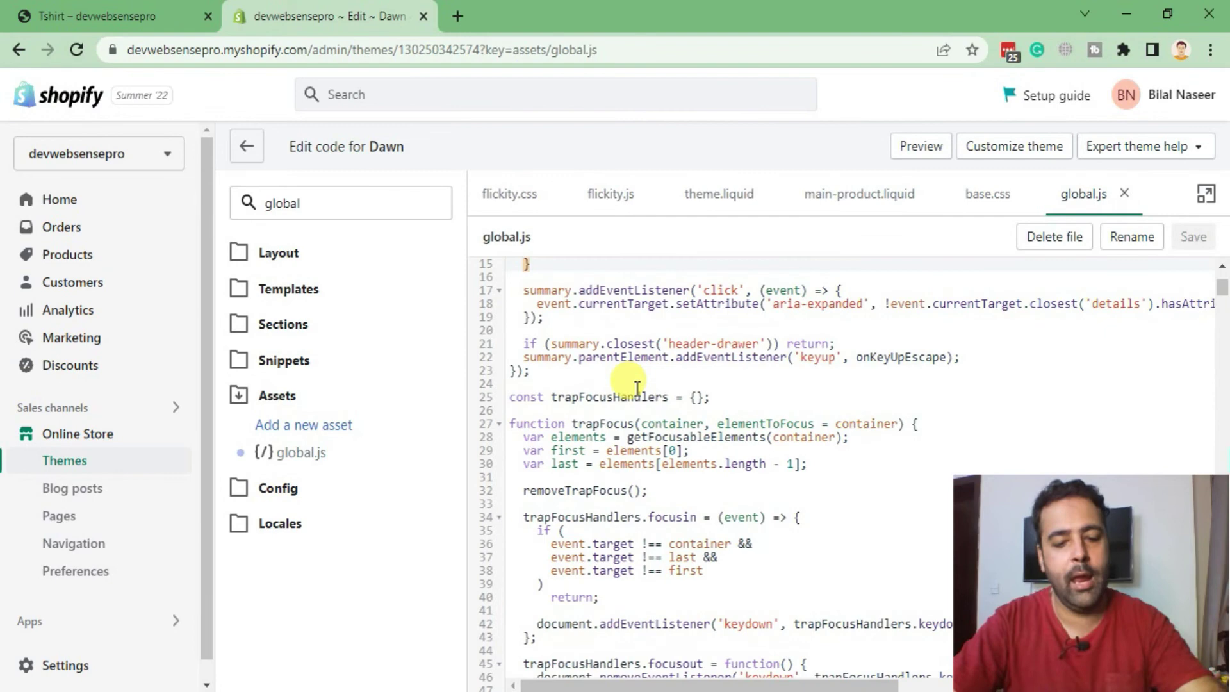
{"action": "key", "text": "ctrl+a"}
{"action": "left_click", "coordinate": [639, 383]}
{"action": "key", "text": "ctrl+a"}
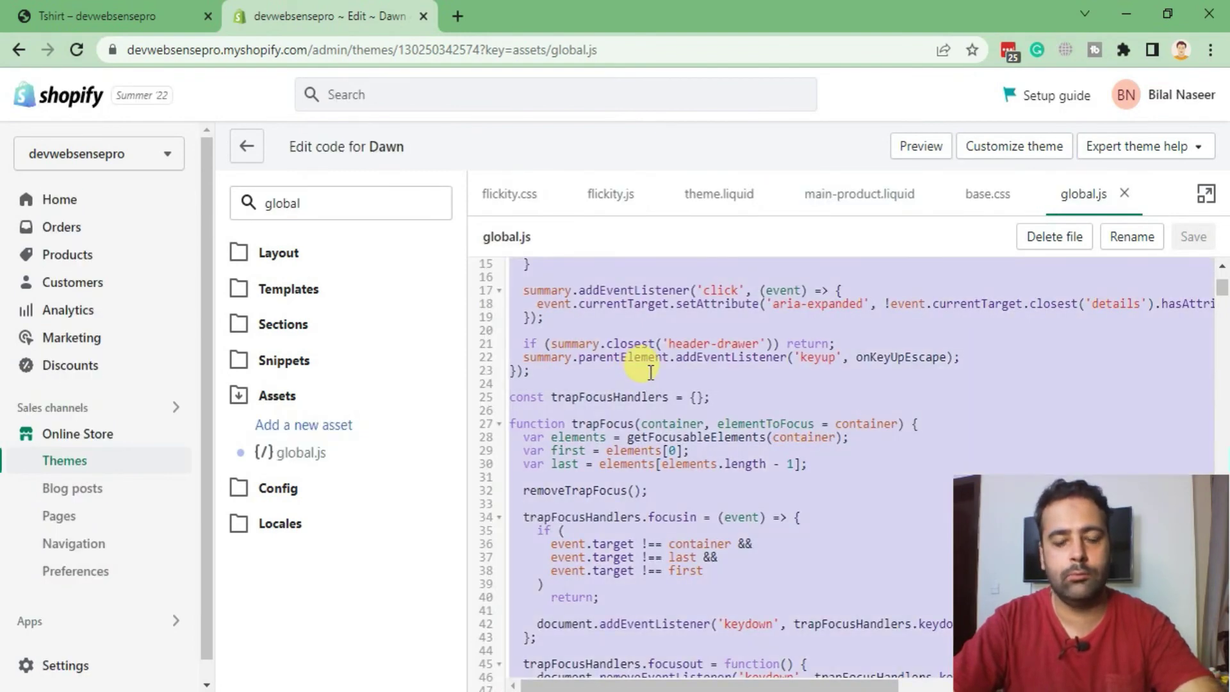
{"action": "key", "text": "ctrl+v"}
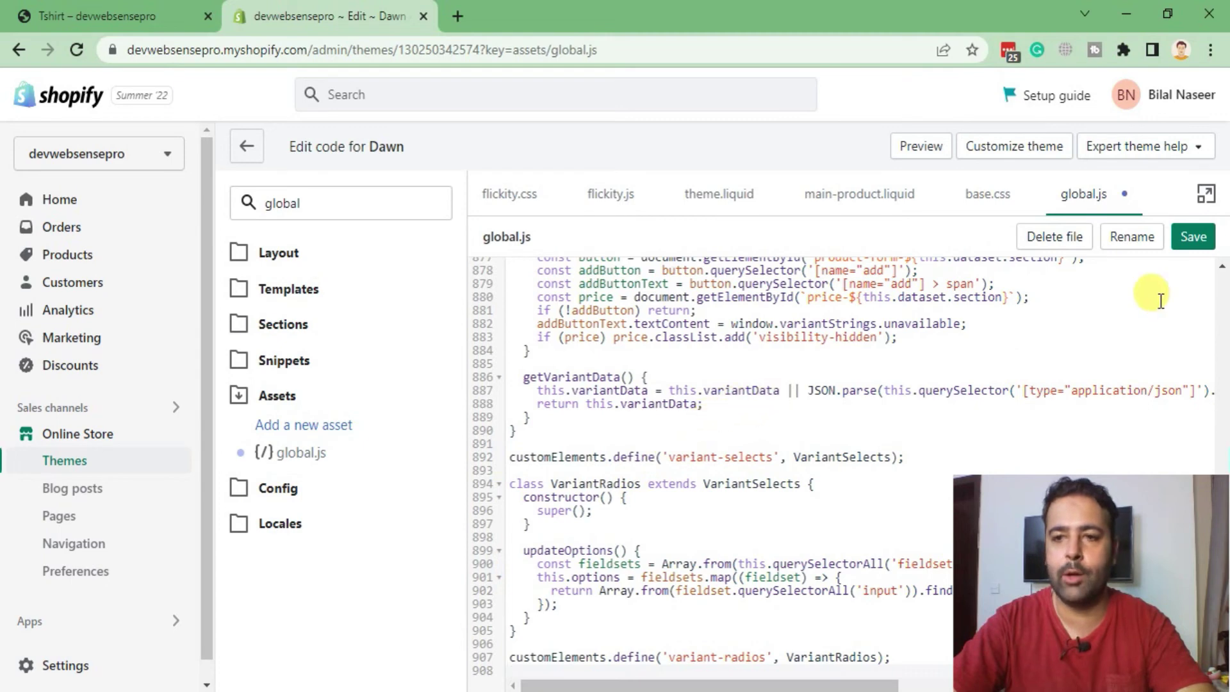
{"action": "left_click", "coordinate": [1193, 240]}
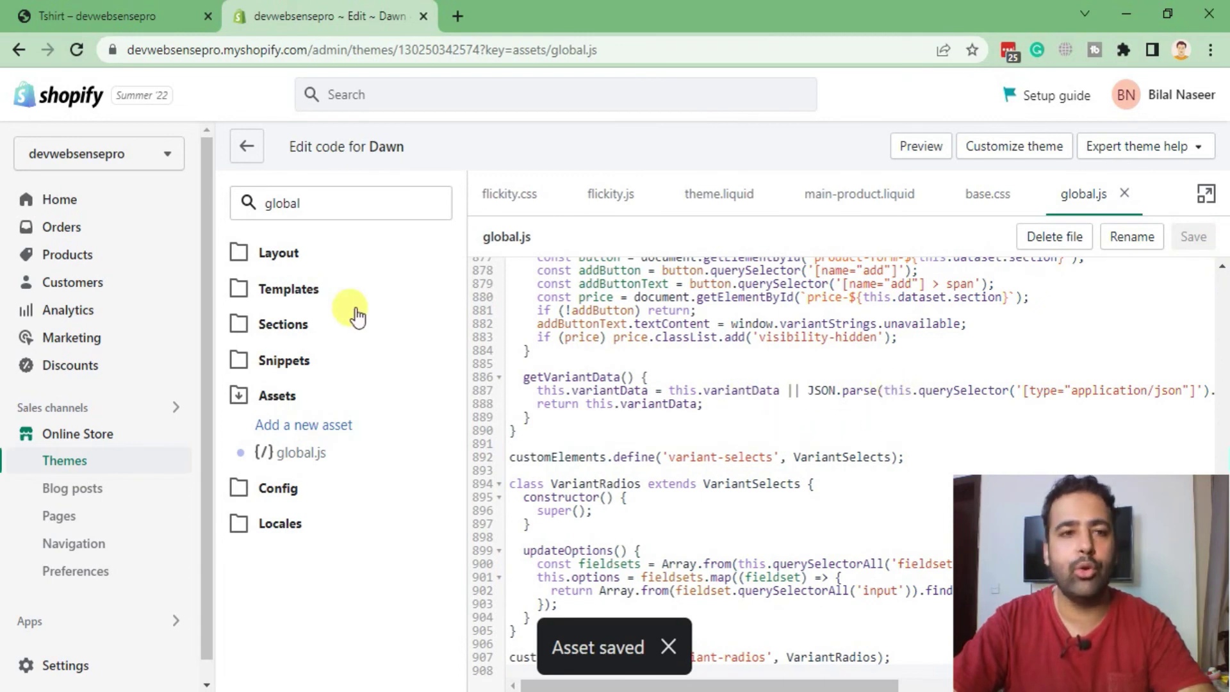
{"action": "left_click", "coordinate": [140, 17]}
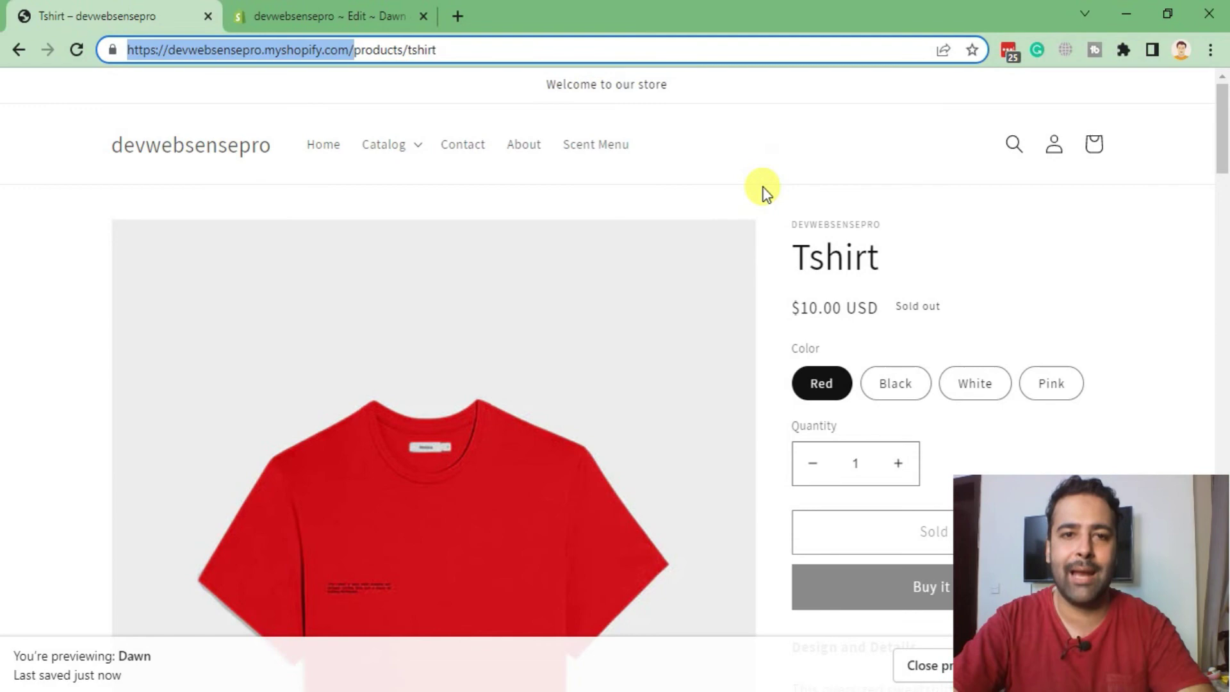
Step: Scroll the red-shirt Tshirt preview to the shipping section and back, then select its URL
{"action": "scroll", "coordinate": [764, 148], "scroll_direction": "down", "scroll_amount": 3}
{"action": "scroll", "coordinate": [768, 192], "scroll_direction": "down", "scroll_amount": 5}
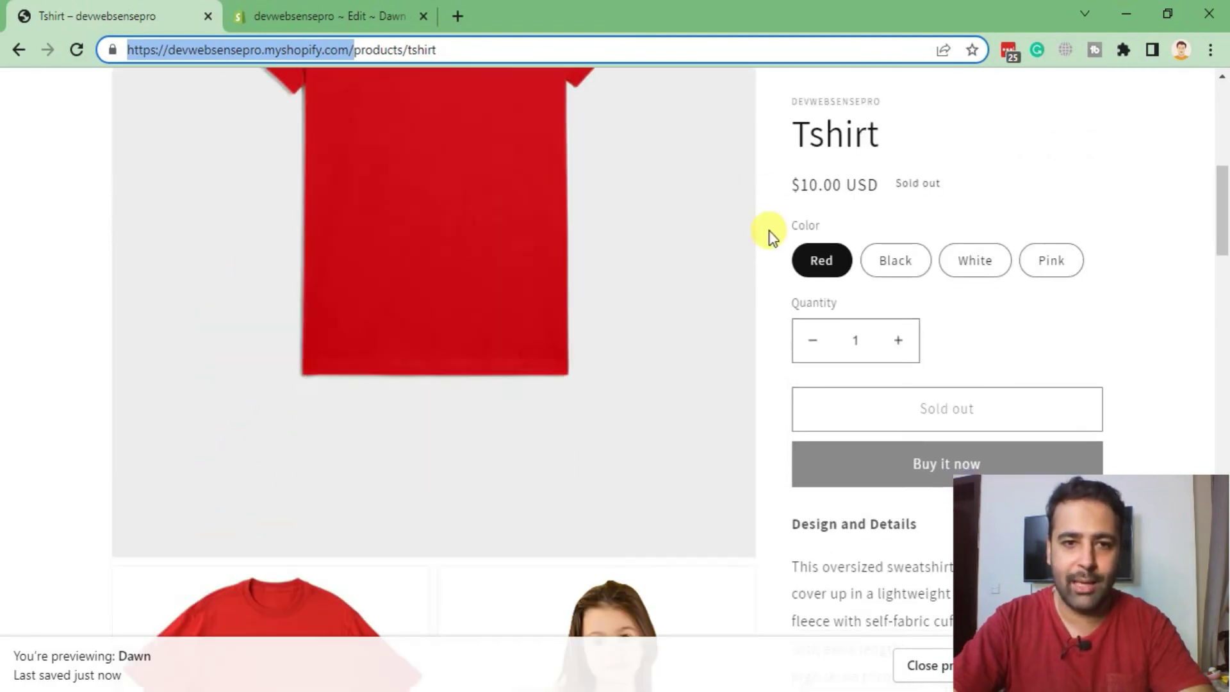
{"action": "scroll", "coordinate": [772, 237], "scroll_direction": "down", "scroll_amount": 3}
{"action": "scroll", "coordinate": [769, 240], "scroll_direction": "down", "scroll_amount": 5}
{"action": "scroll", "coordinate": [769, 242], "scroll_direction": "down", "scroll_amount": 5}
{"action": "scroll", "coordinate": [764, 343], "scroll_direction": "down", "scroll_amount": 10}
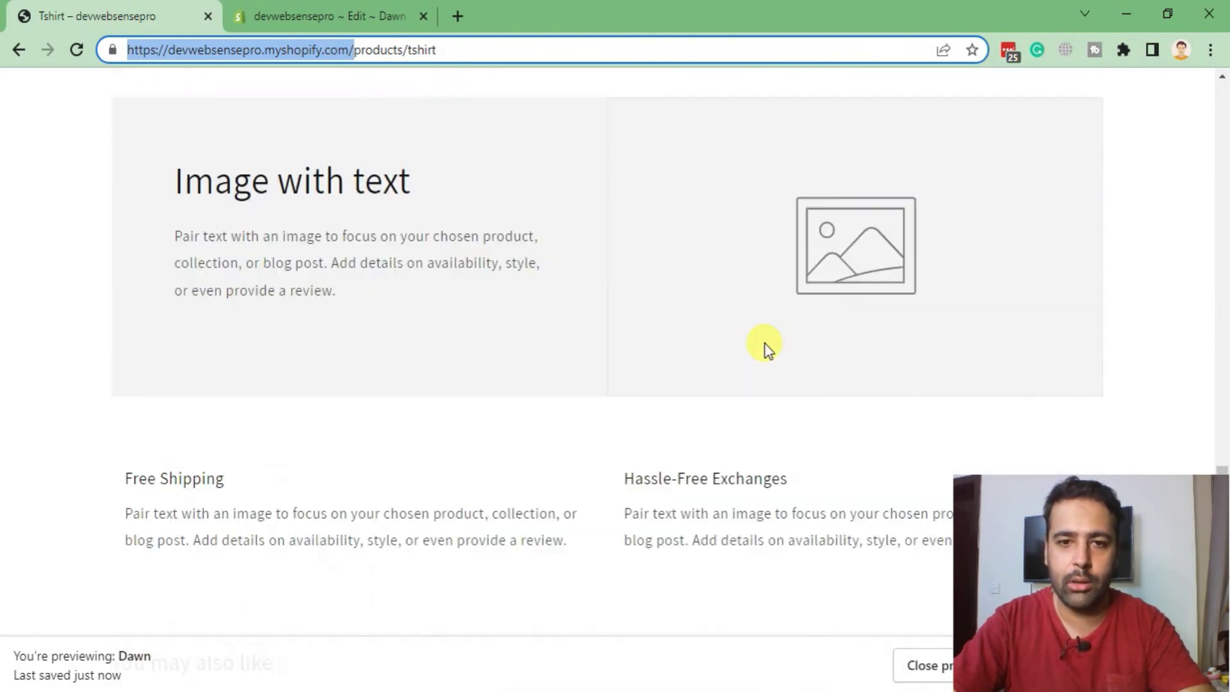
{"action": "scroll", "coordinate": [764, 346], "scroll_direction": "up", "scroll_amount": 10}
{"action": "scroll", "coordinate": [767, 350], "scroll_direction": "up", "scroll_amount": 5}
{"action": "scroll", "coordinate": [767, 349], "scroll_direction": "up", "scroll_amount": 2}
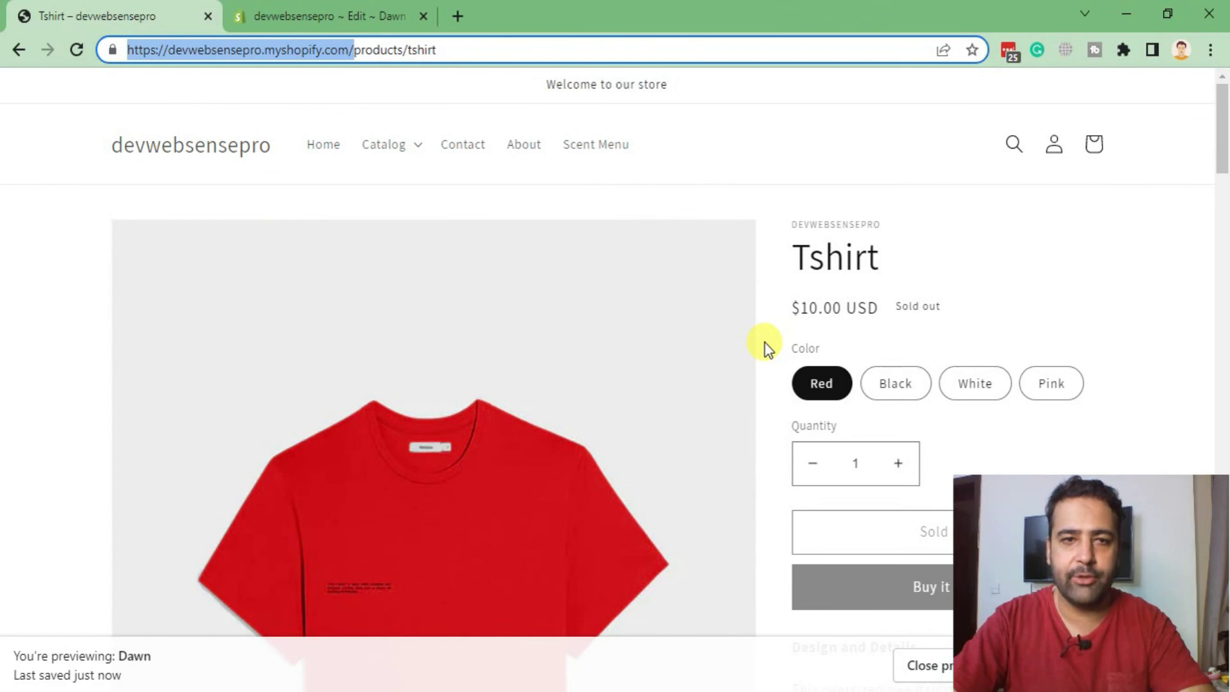
{"action": "left_click", "coordinate": [282, 50]}
{"action": "key", "text": "ctrl+a"}
{"action": "key", "text": "ctrl+c"}
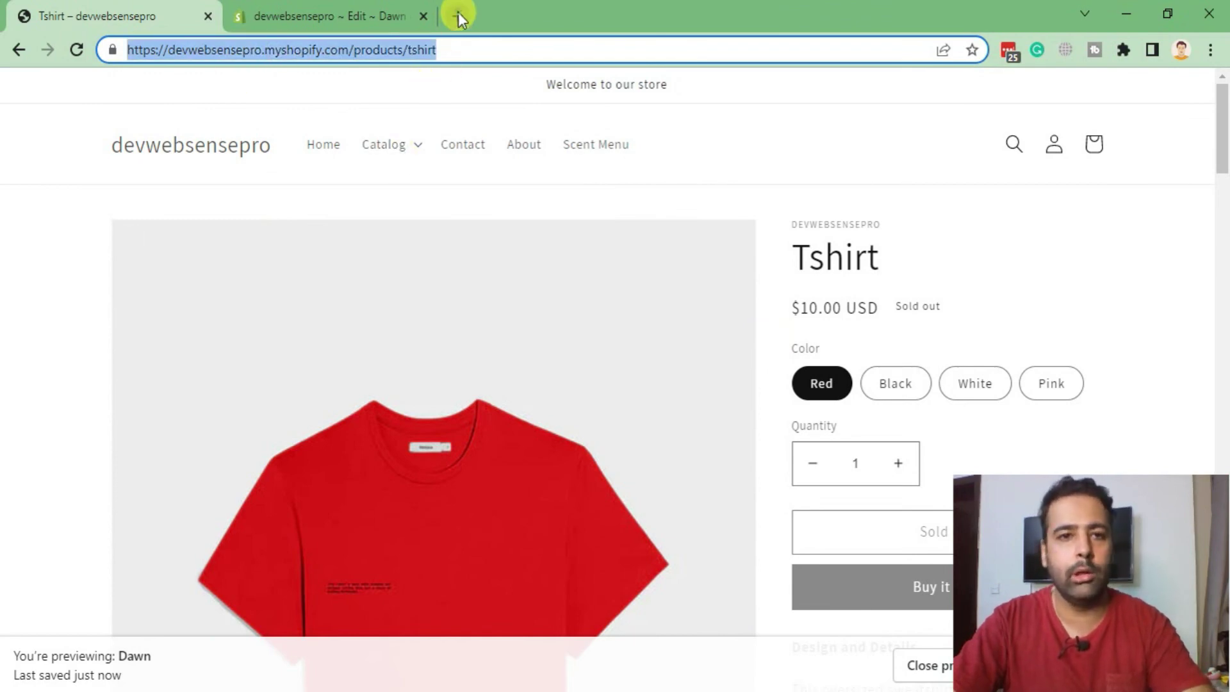
Step: Load the copied Tshirt product URL in a new second browser tab
{"action": "left_click", "coordinate": [459, 13]}
{"action": "left_click_drag", "start_coordinate": [545, 13], "coordinate": [333, 13]}
{"action": "key", "text": "ctrl+v"}
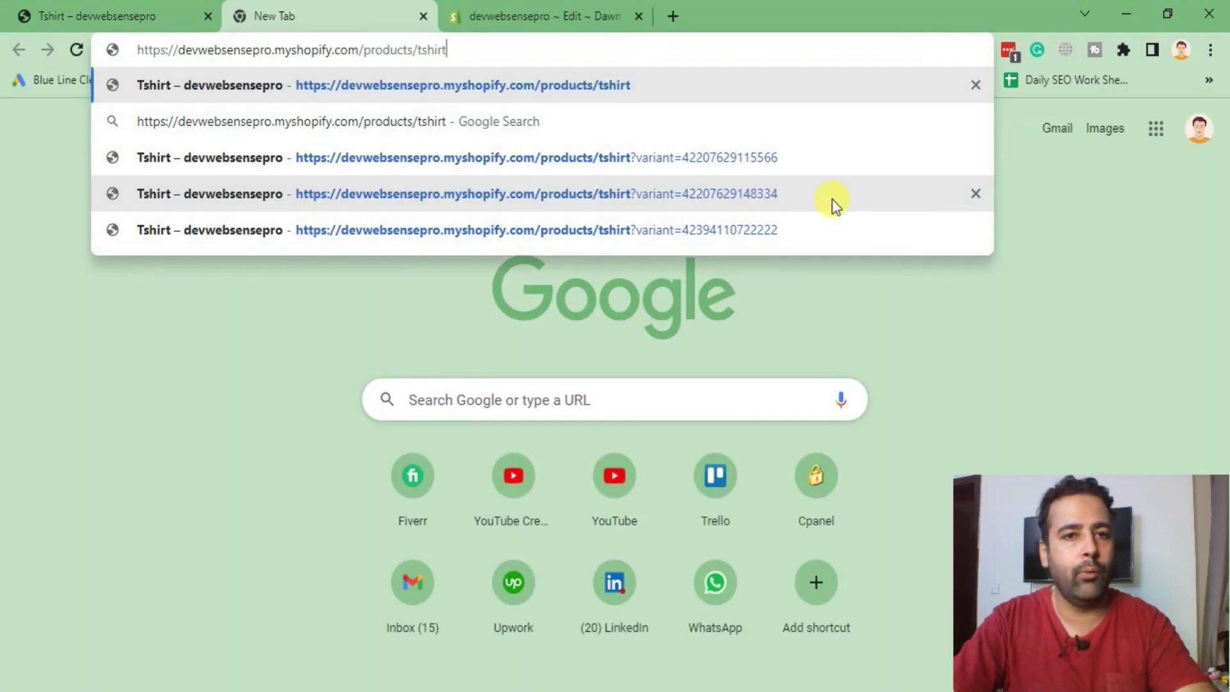
{"action": "key", "text": "Return"}
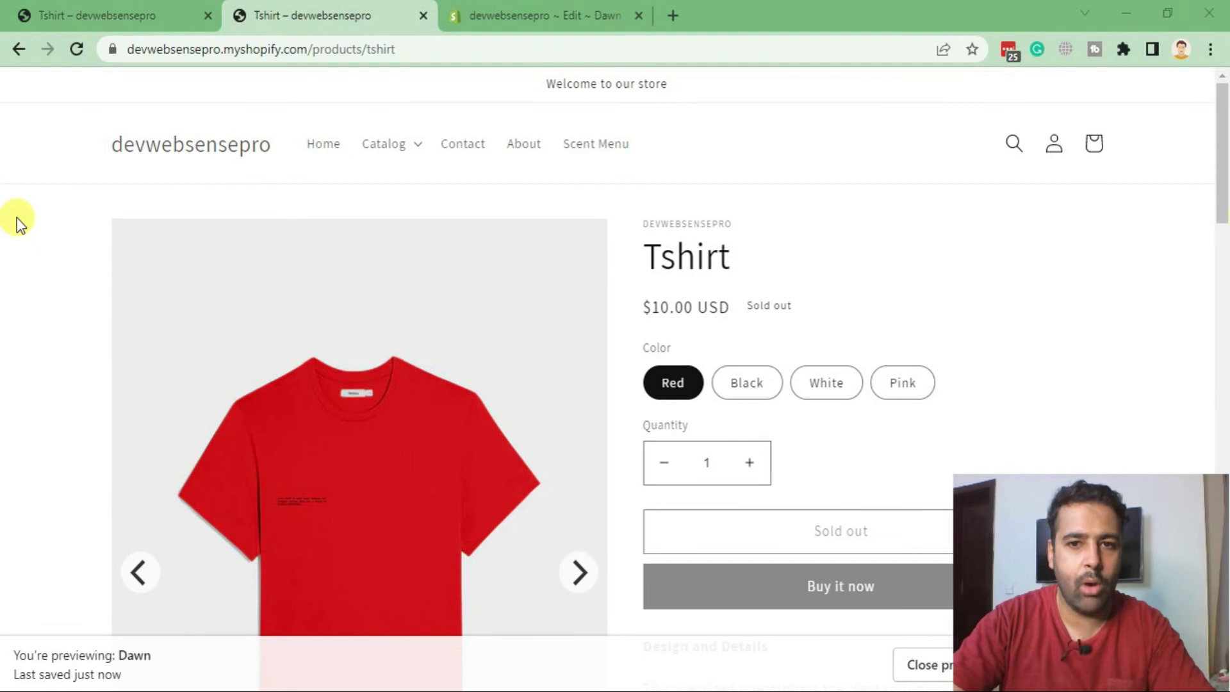
Step: Advance the new image slider with its arrows and a swipe to the girl in red
{"action": "scroll", "coordinate": [17, 217], "scroll_direction": "down", "scroll_amount": 3}
{"action": "scroll", "coordinate": [17, 218], "scroll_direction": "down", "scroll_amount": 3}
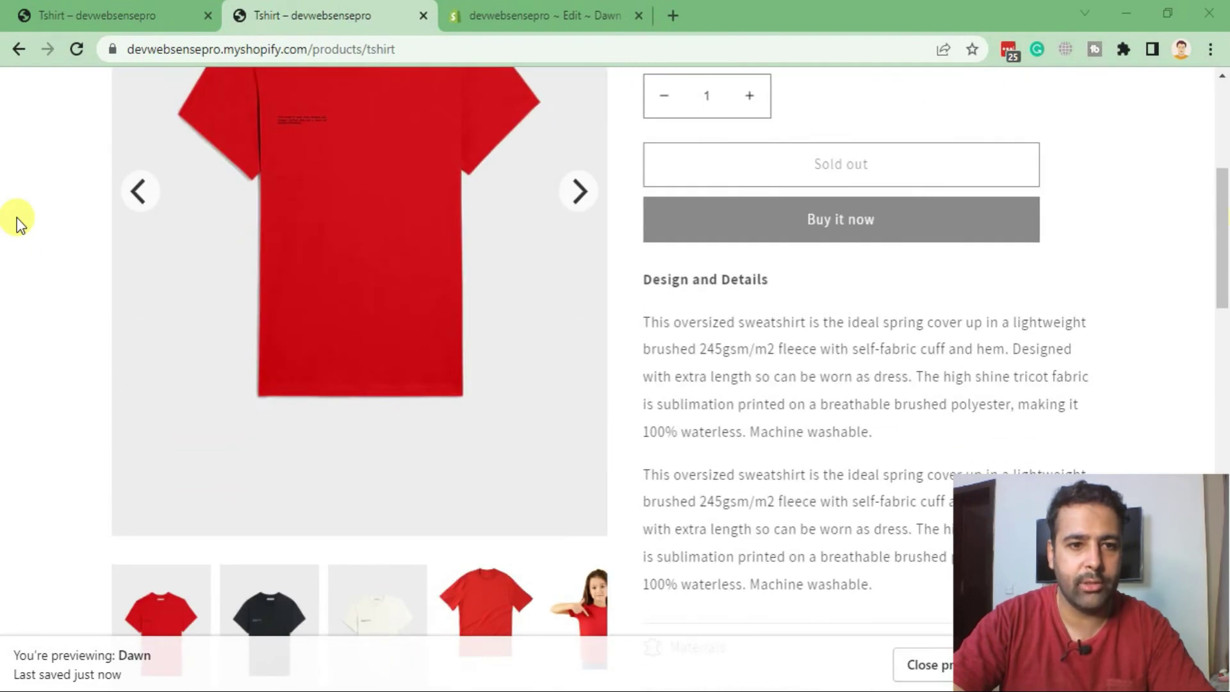
{"action": "scroll", "coordinate": [17, 217], "scroll_direction": "up", "scroll_amount": 2}
{"action": "scroll", "coordinate": [17, 217], "scroll_direction": "up", "scroll_amount": 3}
{"action": "scroll", "coordinate": [17, 218], "scroll_direction": "down", "scroll_amount": 2}
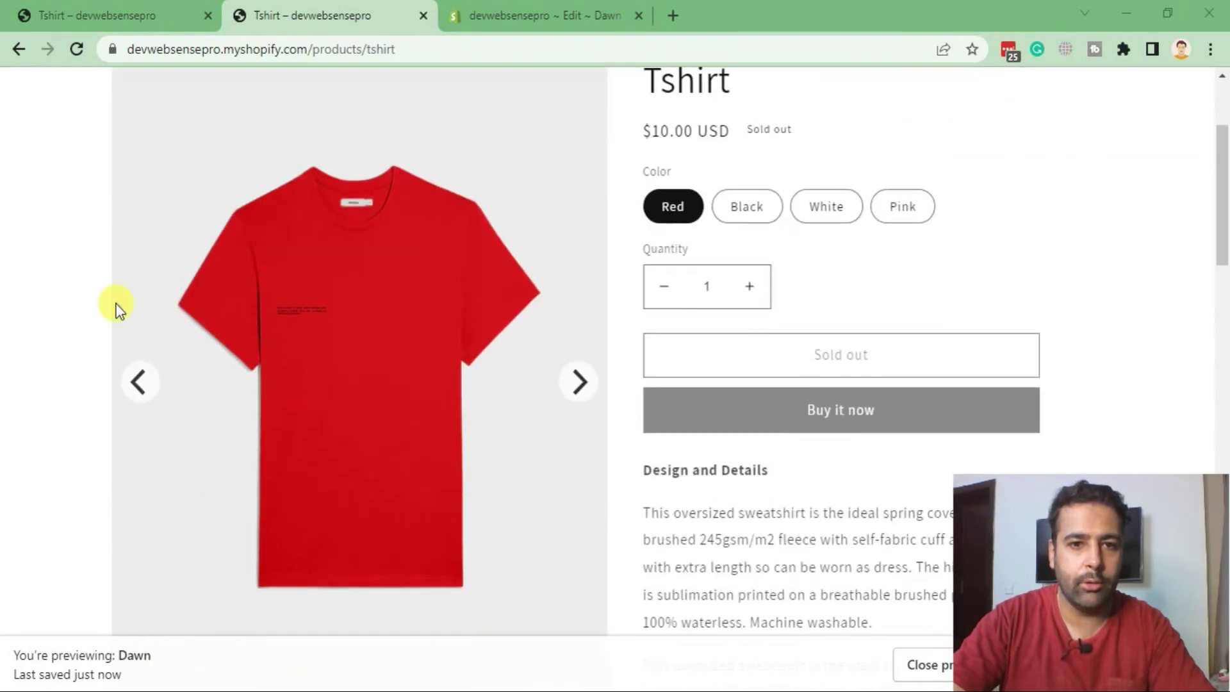
{"action": "left_click", "coordinate": [580, 382]}
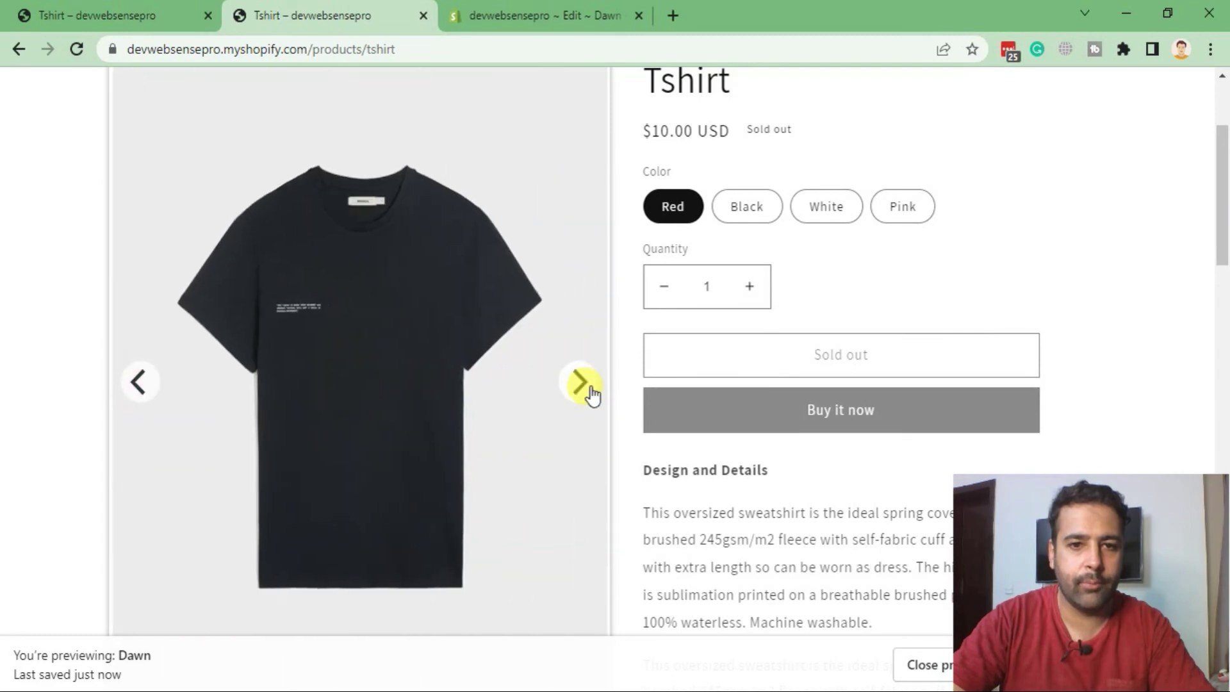
{"action": "left_click", "coordinate": [580, 382]}
{"action": "left_click_drag", "start_coordinate": [442, 404], "coordinate": [304, 404]}
{"action": "left_click", "coordinate": [581, 290]}
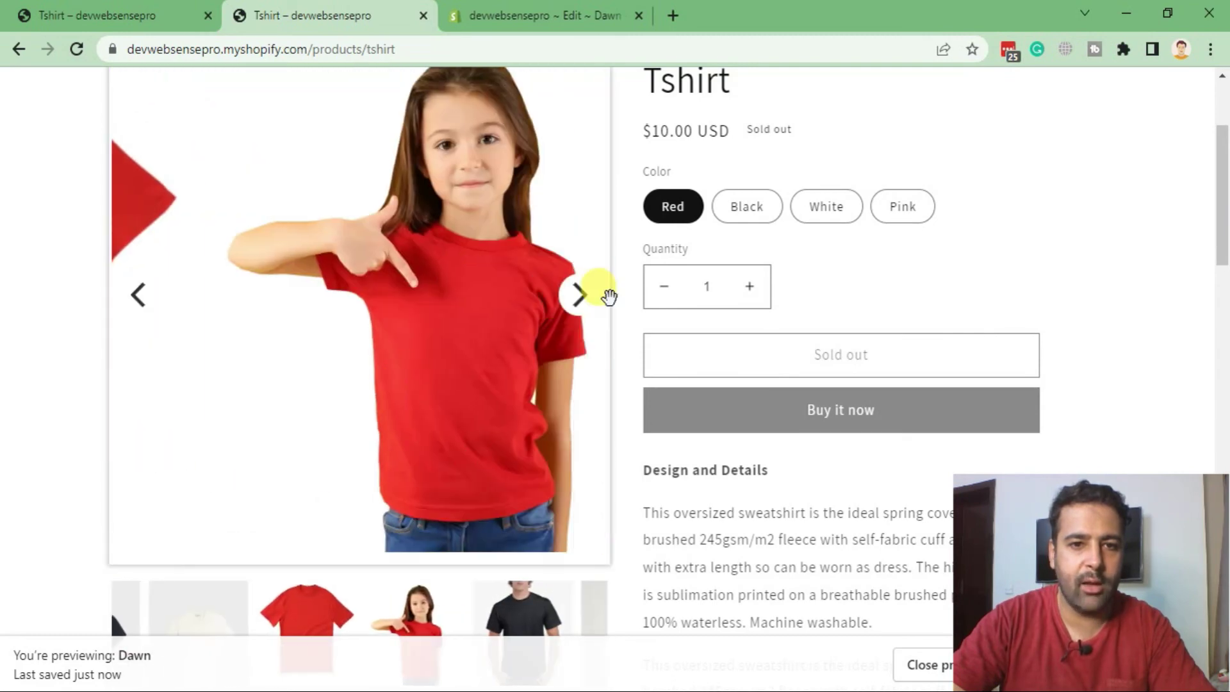
Step: Pick black-shirt, white, pink-shirt and girl-in-red images from the thumbnail carousel
{"action": "scroll", "coordinate": [647, 397], "scroll_direction": "down", "scroll_amount": 3}
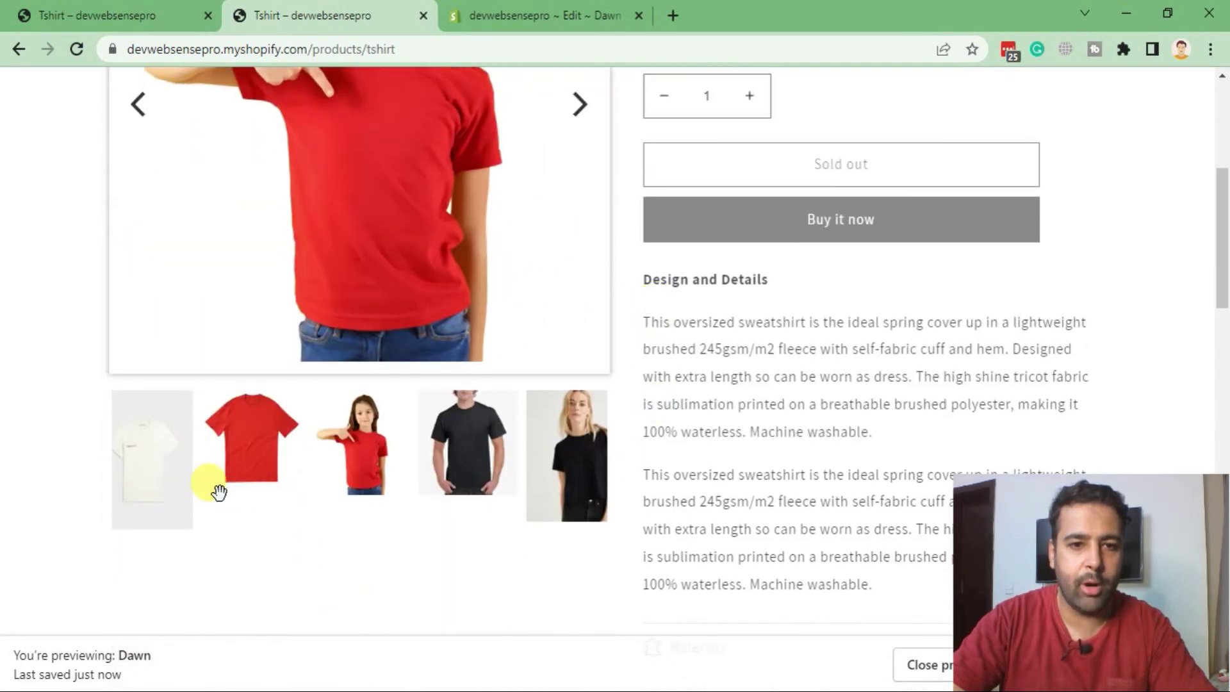
{"action": "left_click", "coordinate": [362, 442]}
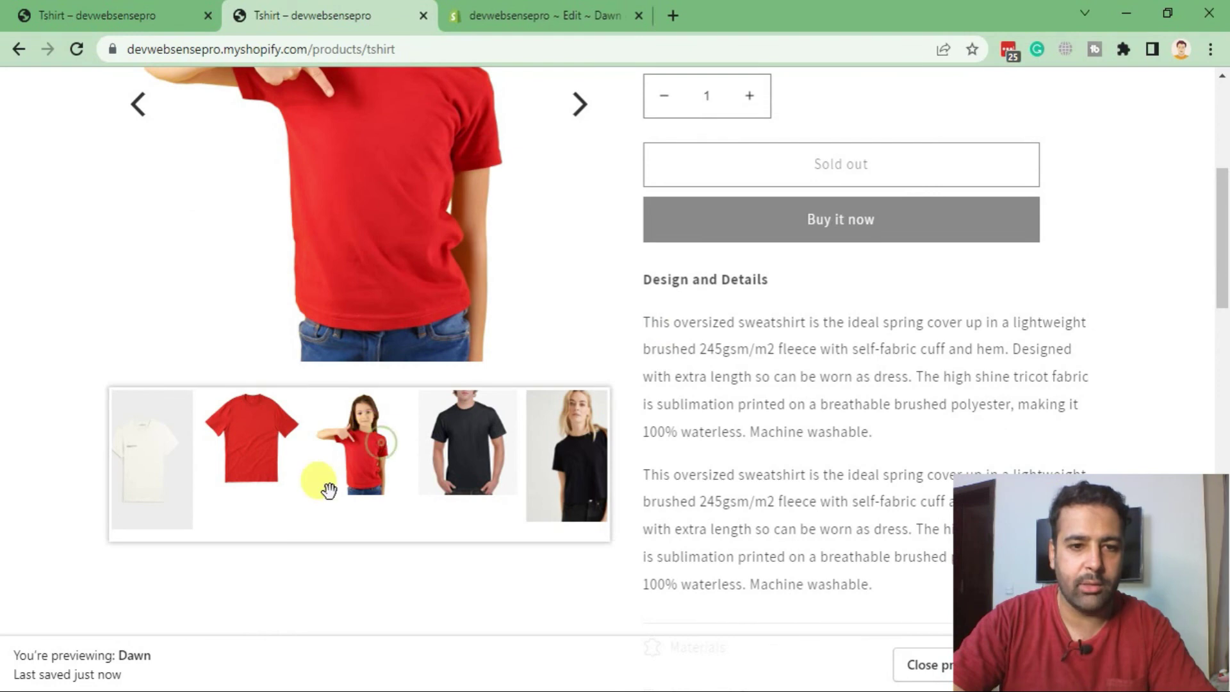
{"action": "left_click", "coordinate": [539, 457]}
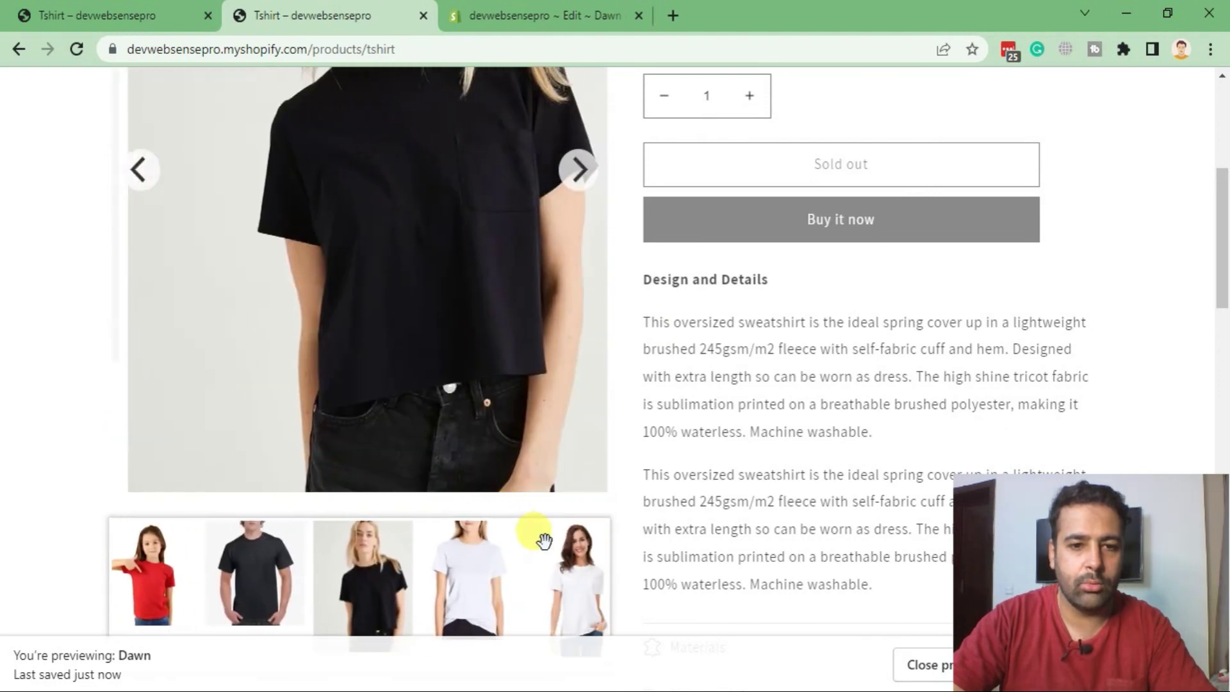
{"action": "left_click", "coordinate": [543, 541]}
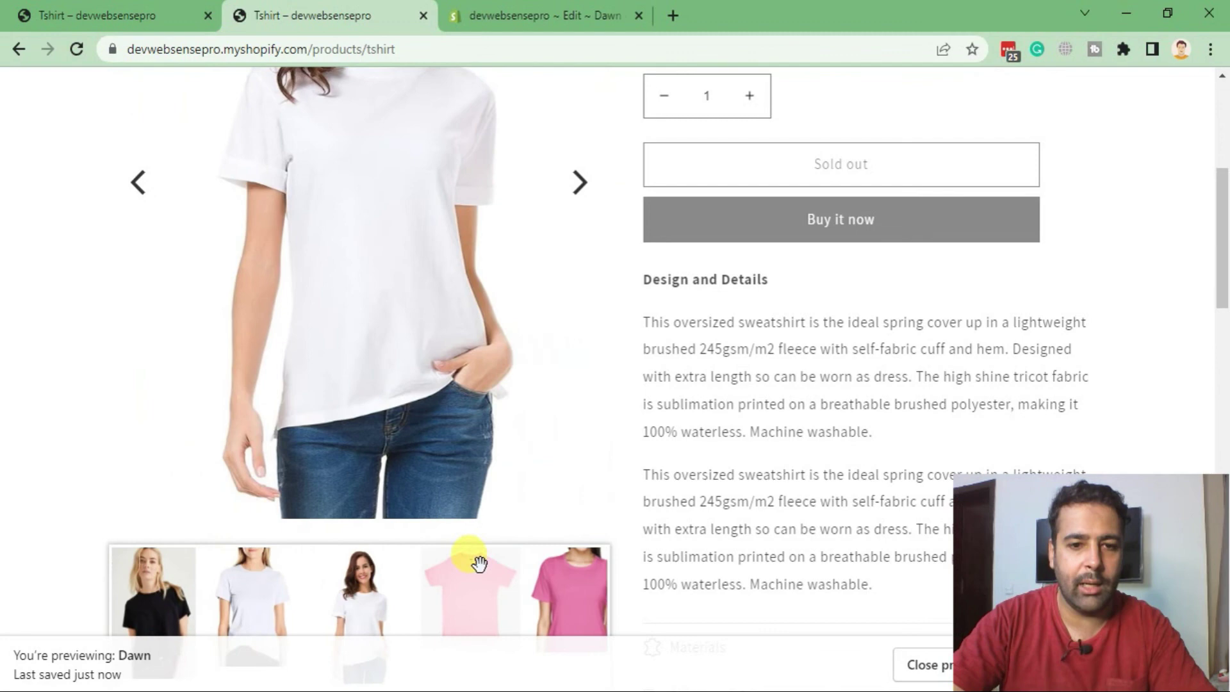
{"action": "left_click", "coordinate": [479, 562]}
{"action": "left_click", "coordinate": [471, 424]}
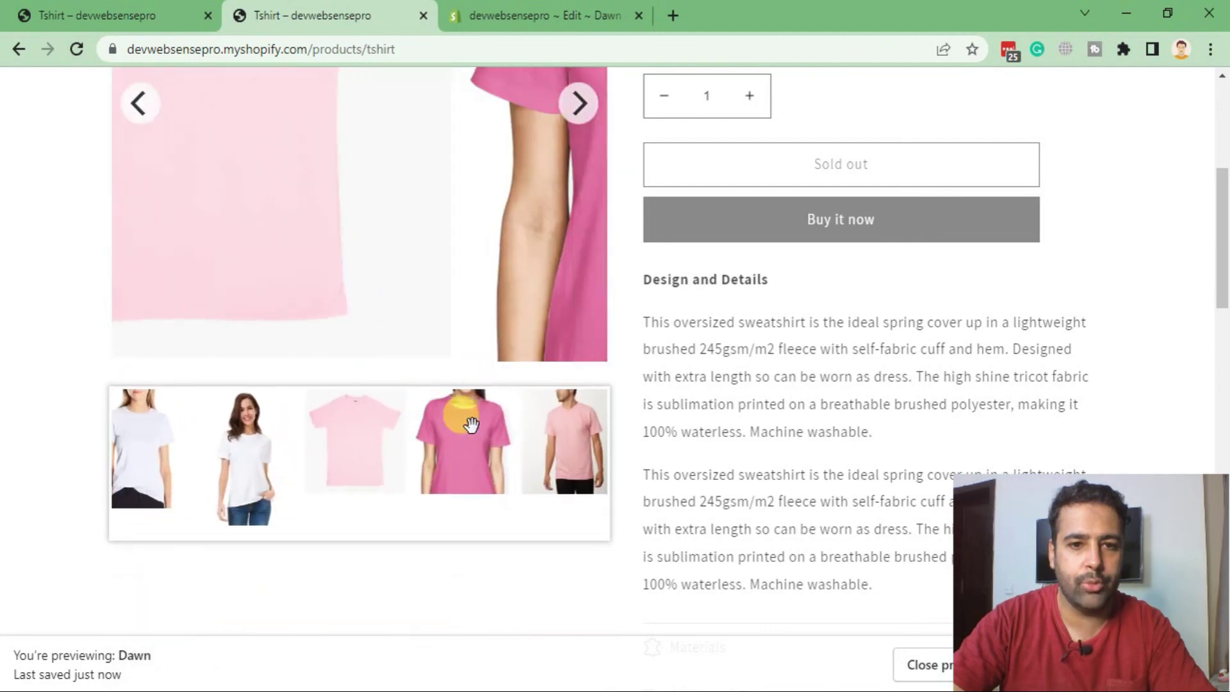
{"action": "left_click", "coordinate": [559, 458]}
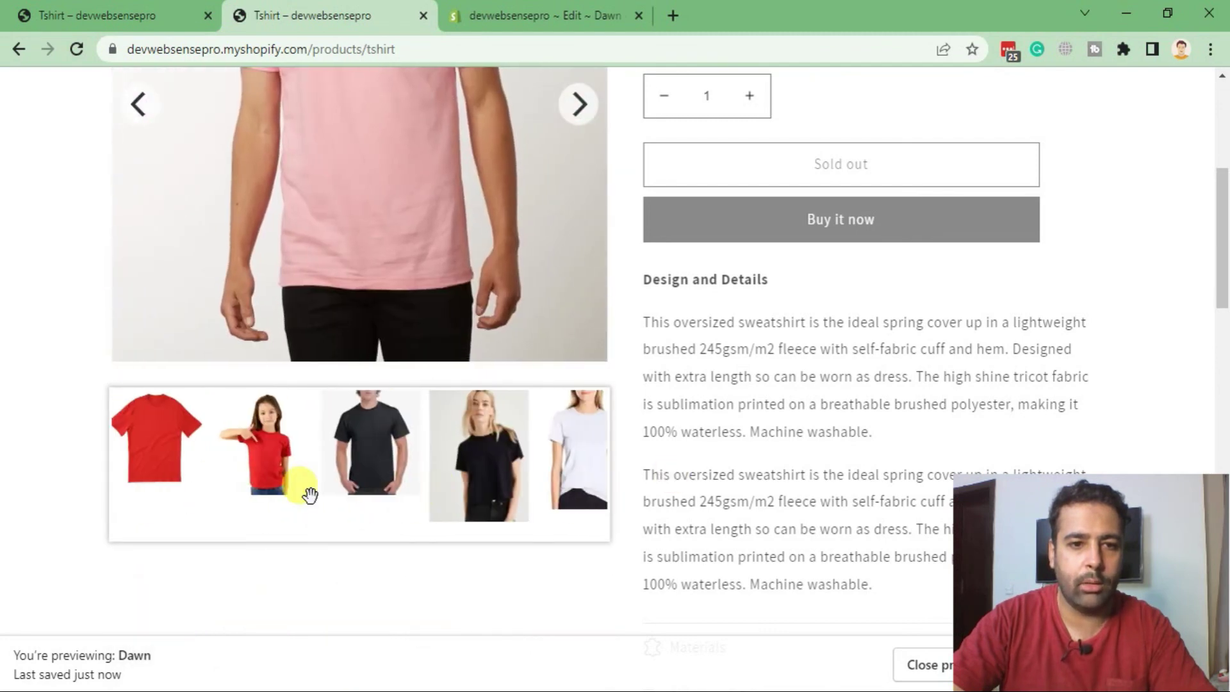
{"action": "left_click", "coordinate": [309, 495]}
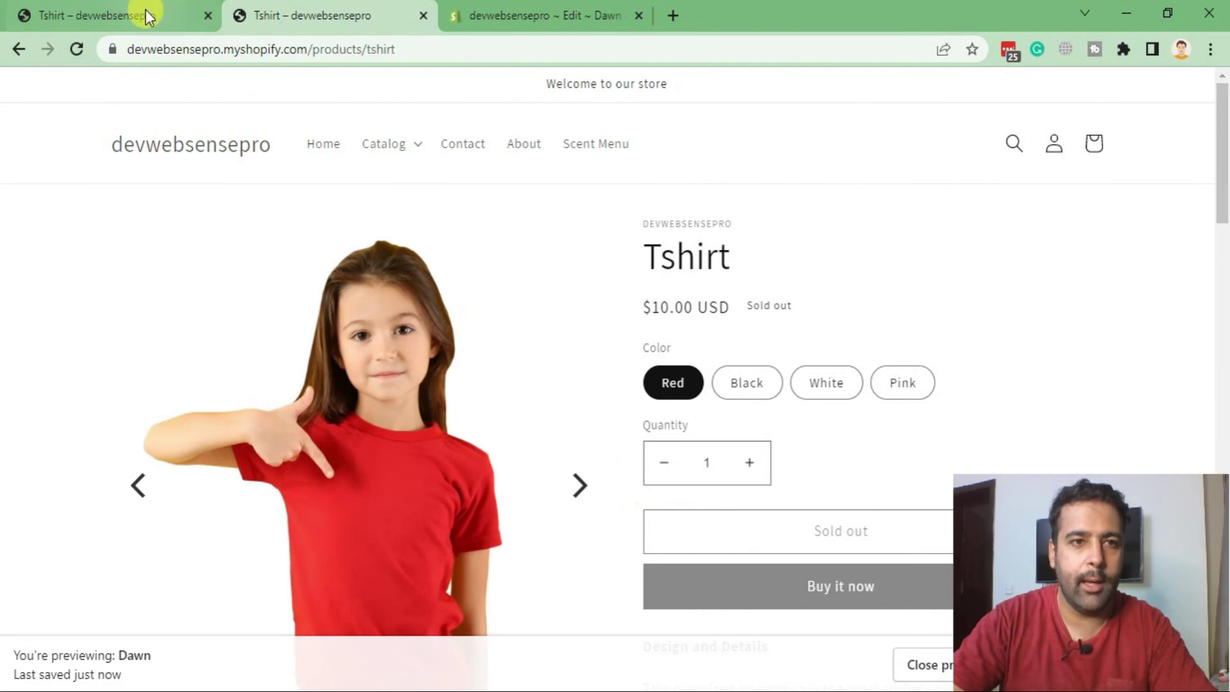
Step: Switch to the original Tshirt tab and scroll through its stacked image grid
{"action": "left_click", "coordinate": [145, 10]}
{"action": "scroll", "coordinate": [445, 351], "scroll_direction": "down", "scroll_amount": 3}
{"action": "scroll", "coordinate": [588, 186], "scroll_direction": "down", "scroll_amount": 5}
{"action": "scroll", "coordinate": [549, 285], "scroll_direction": "down", "scroll_amount": 5}
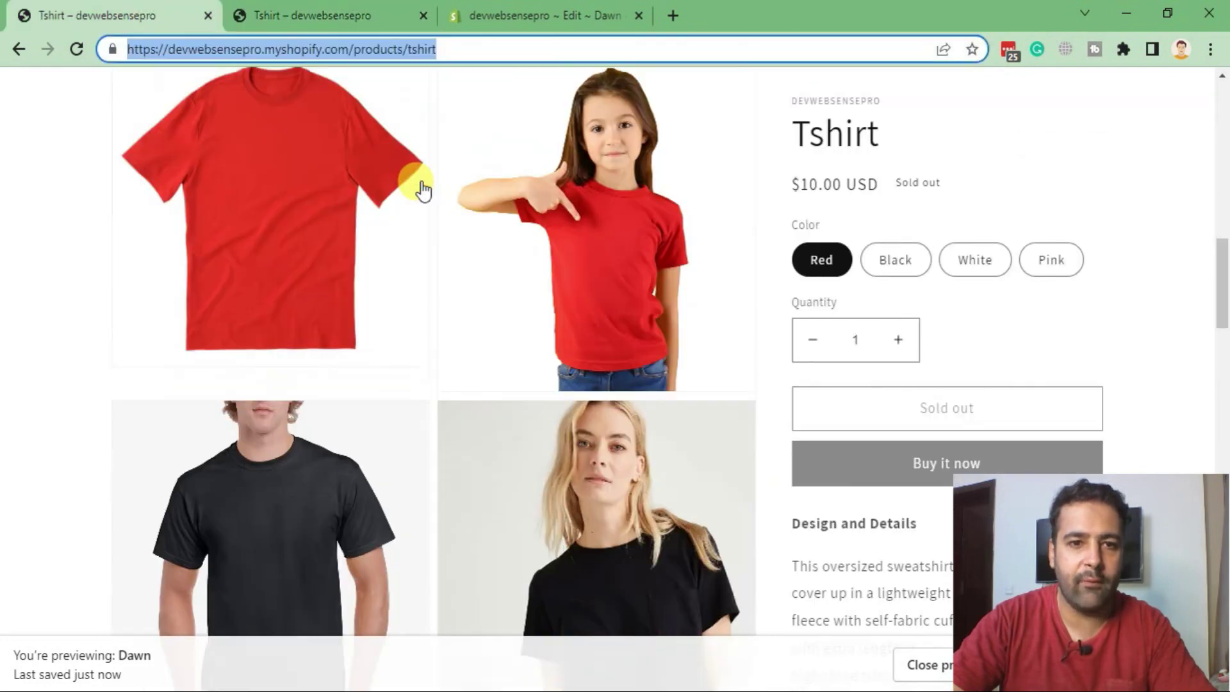
{"action": "scroll", "coordinate": [365, 352], "scroll_direction": "down", "scroll_amount": 1}
{"action": "scroll", "coordinate": [445, 269], "scroll_direction": "down", "scroll_amount": 4}
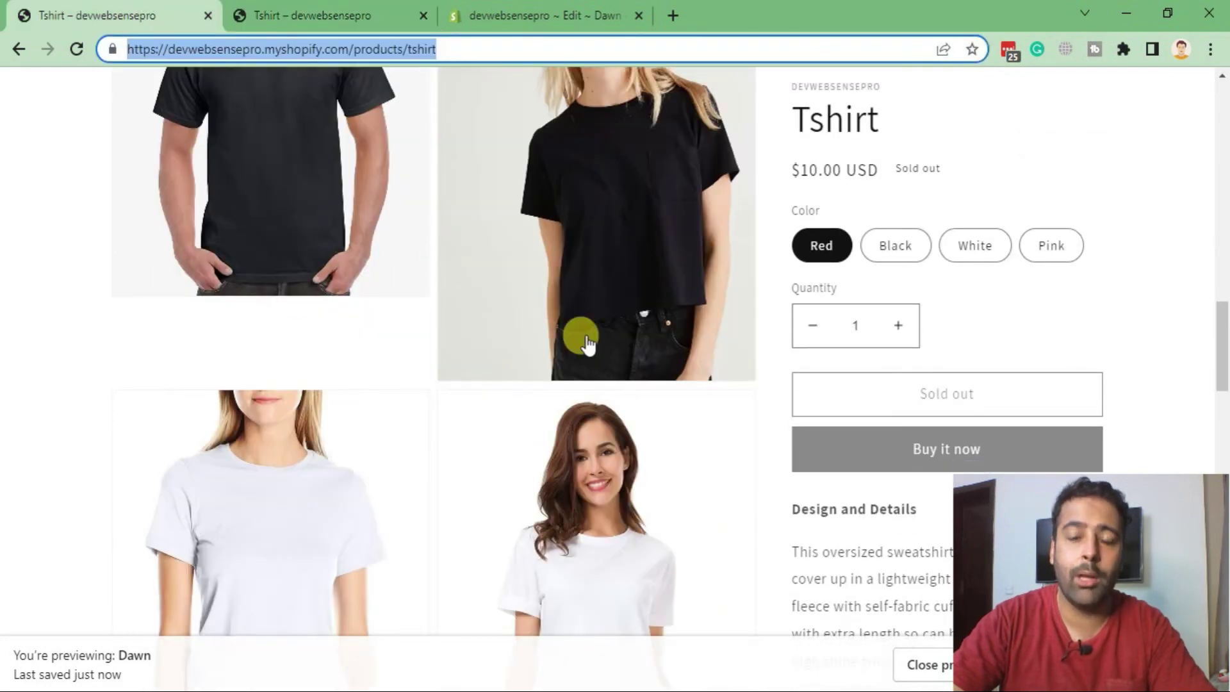
Step: Enlarge and close the black-shirt and white-shirt woman images in the lightbox
{"action": "left_click", "coordinate": [563, 262]}
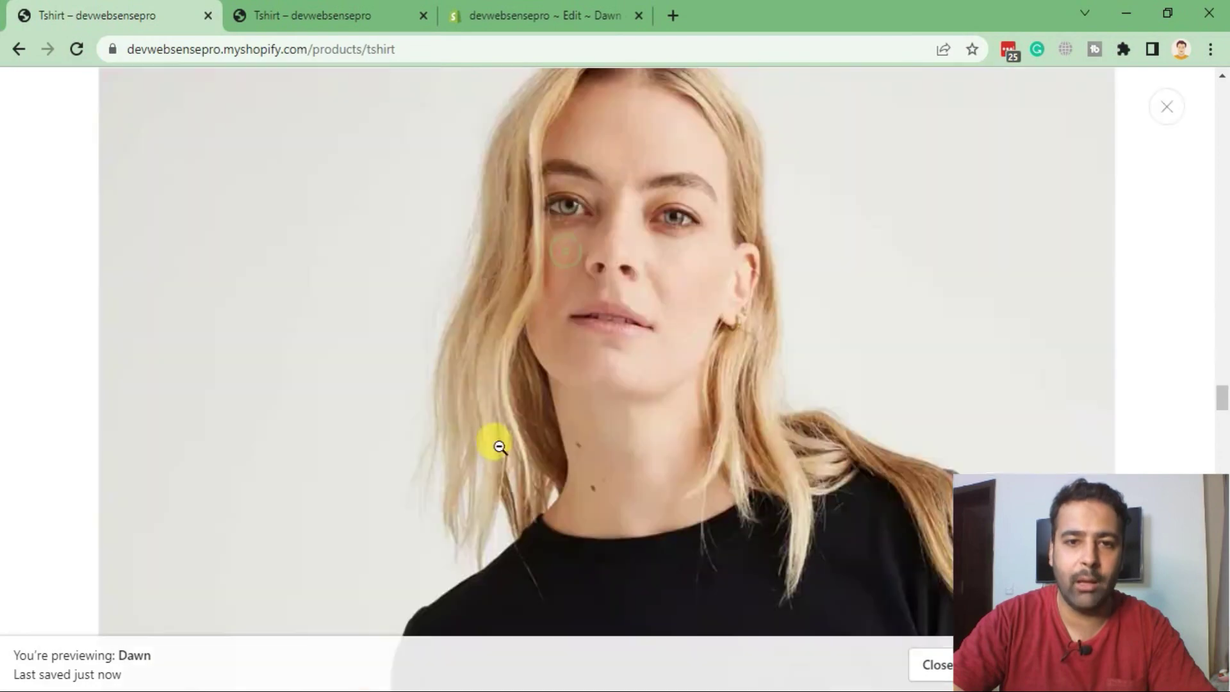
{"action": "left_click", "coordinate": [426, 307]}
{"action": "scroll", "coordinate": [326, 156], "scroll_direction": "down", "scroll_amount": 5}
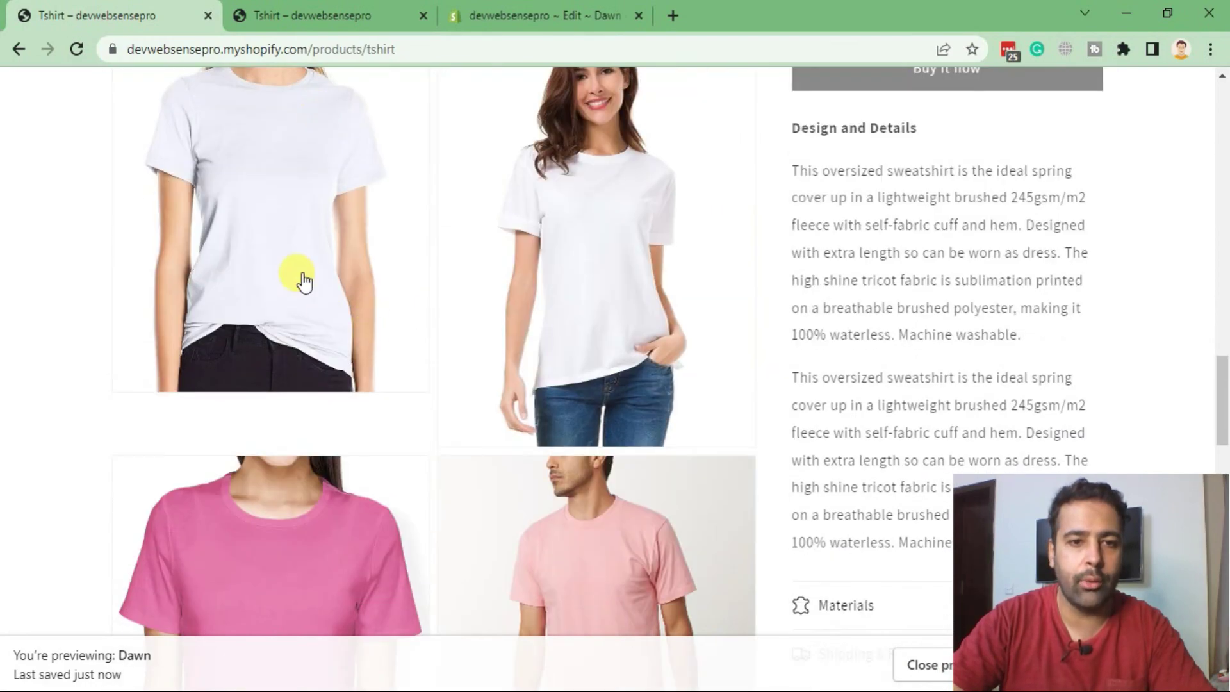
{"action": "left_click", "coordinate": [304, 282]}
{"action": "left_click", "coordinate": [390, 244]}
{"action": "scroll", "coordinate": [388, 244], "scroll_direction": "up", "scroll_amount": 10}
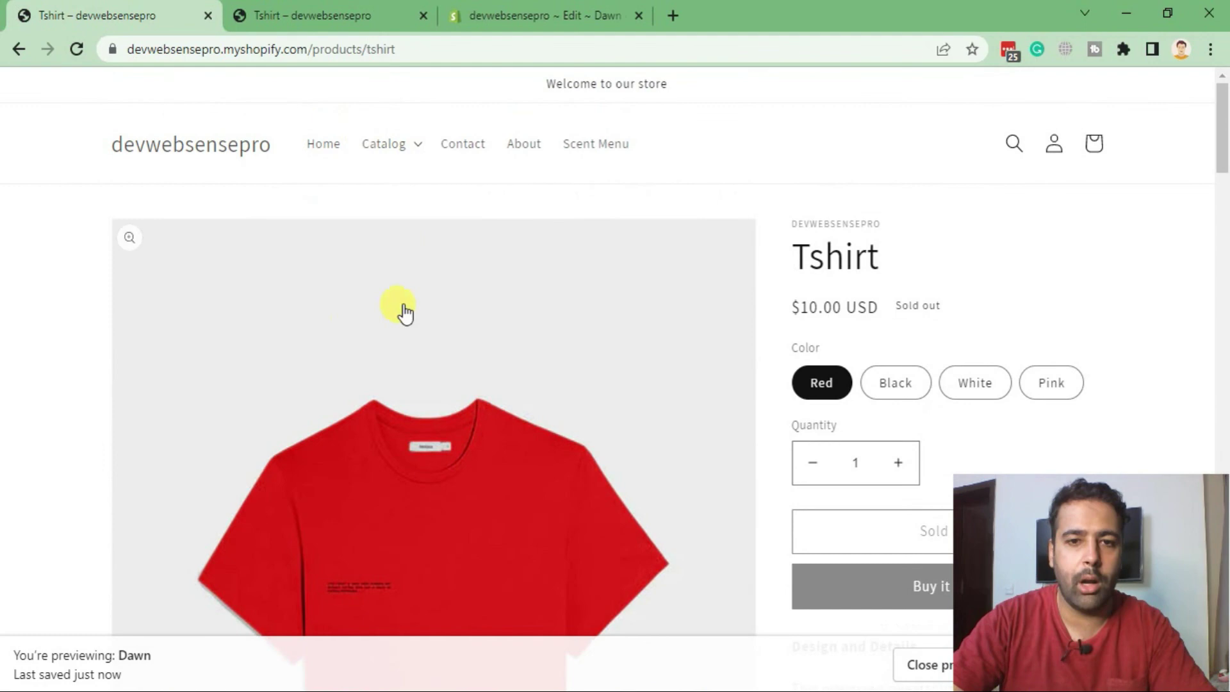
{"action": "scroll", "coordinate": [405, 313], "scroll_direction": "down", "scroll_amount": 2}
Step: Bring the second Tshirt tab with the girl-in-red slider back to the front
{"action": "scroll", "coordinate": [378, 192], "scroll_direction": "up", "scroll_amount": 2}
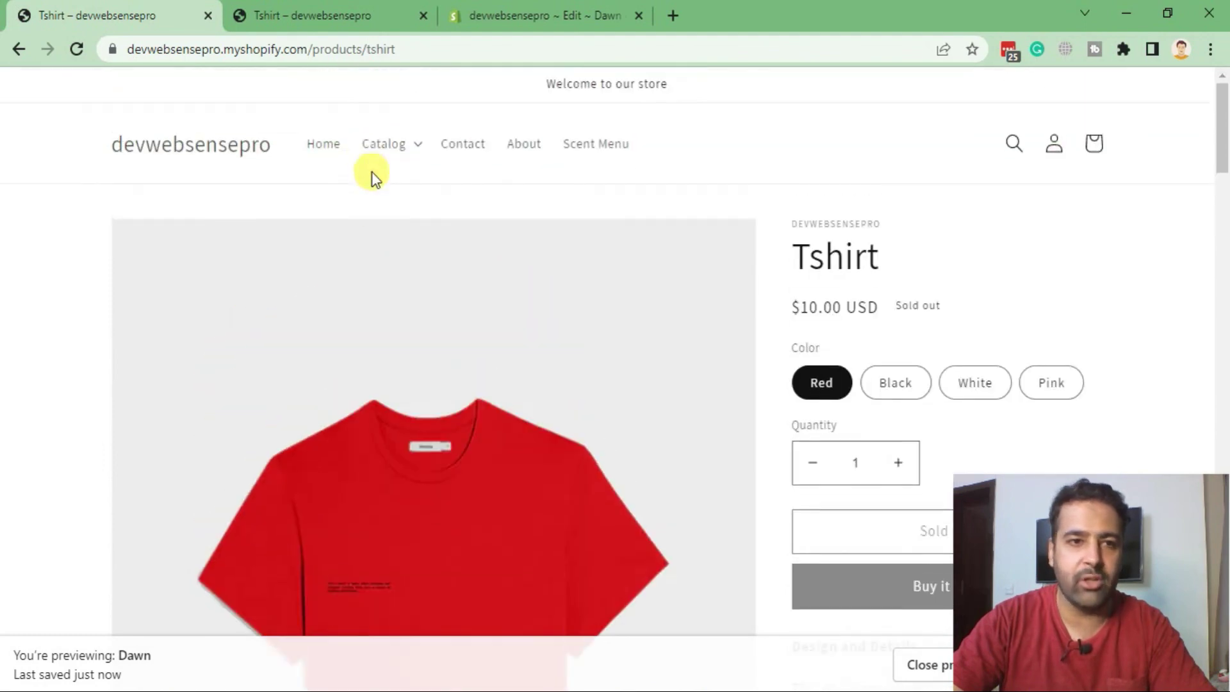
{"action": "scroll", "coordinate": [359, 384], "scroll_direction": "down", "scroll_amount": 2}
{"action": "scroll", "coordinate": [339, 320], "scroll_direction": "up", "scroll_amount": 2}
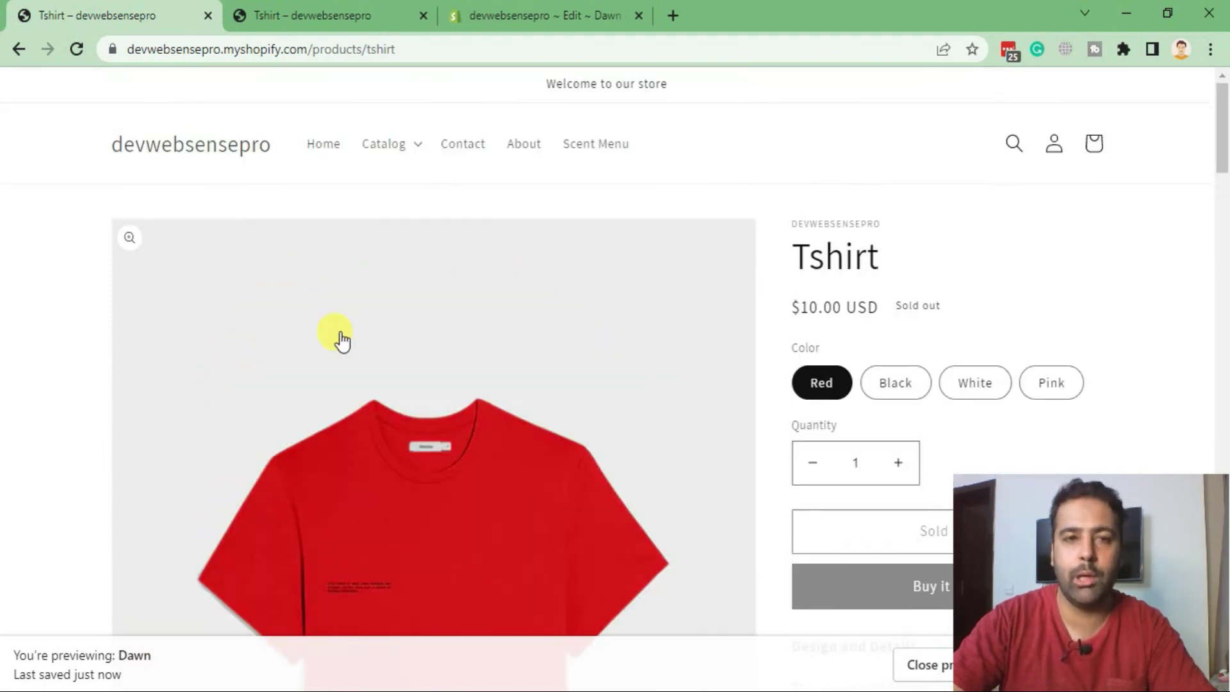
{"action": "left_click", "coordinate": [363, 33]}
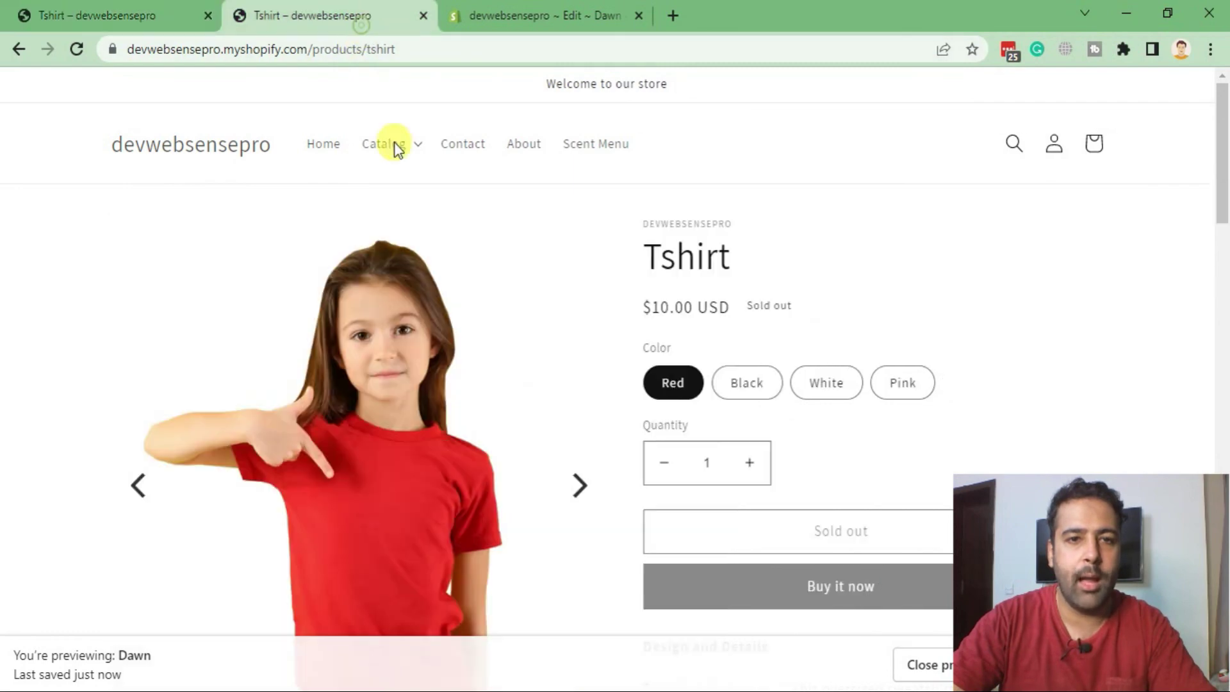